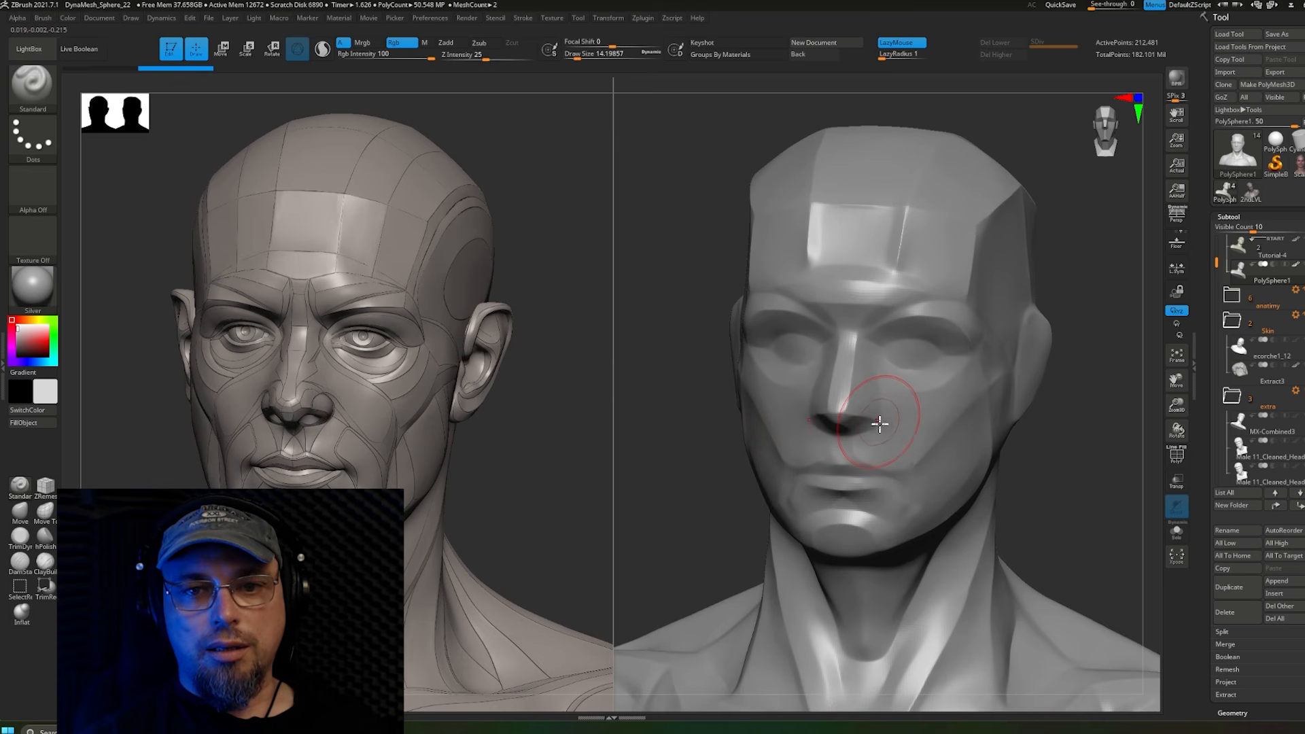
# Step: Set up the ClayBuildup brush with a draw size of about 8.4 and a LazyRadius of 200
pyautogui.moveTo(925, 403); pyautogui.dragTo(628, 413, button='right')
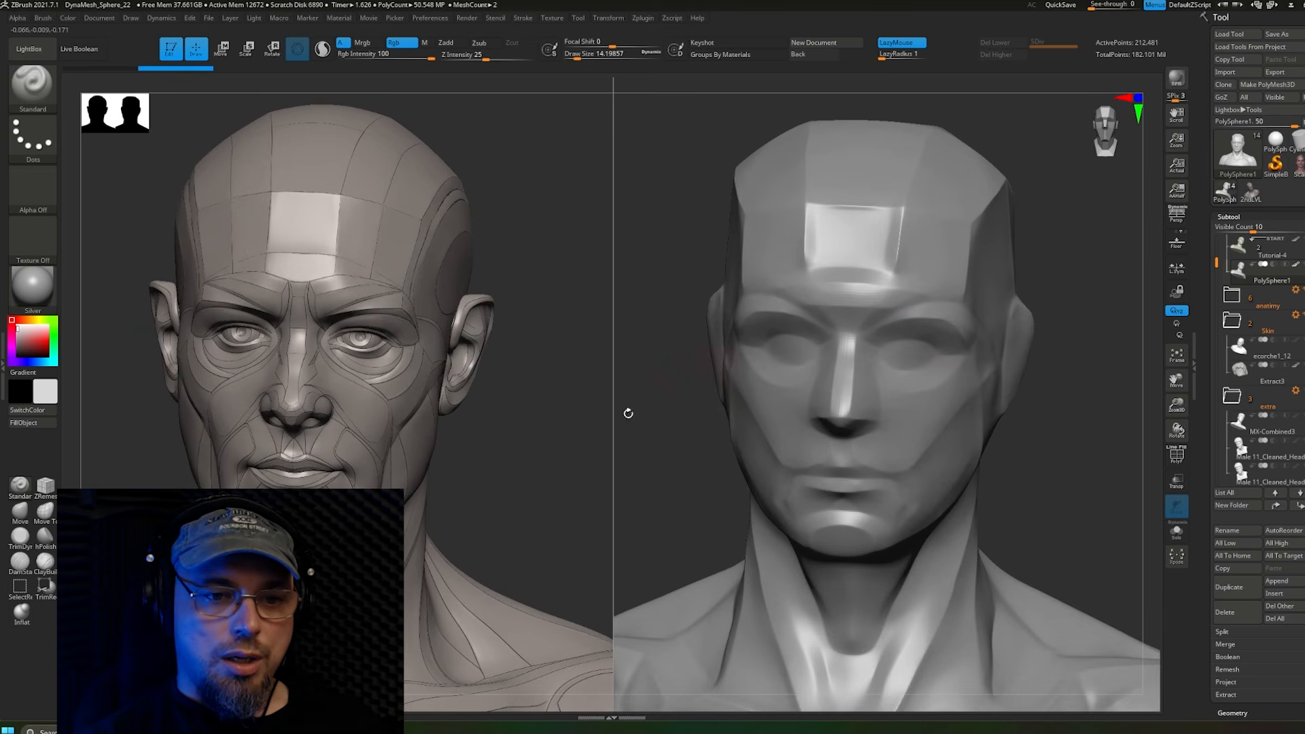
pyautogui.click(45, 562)
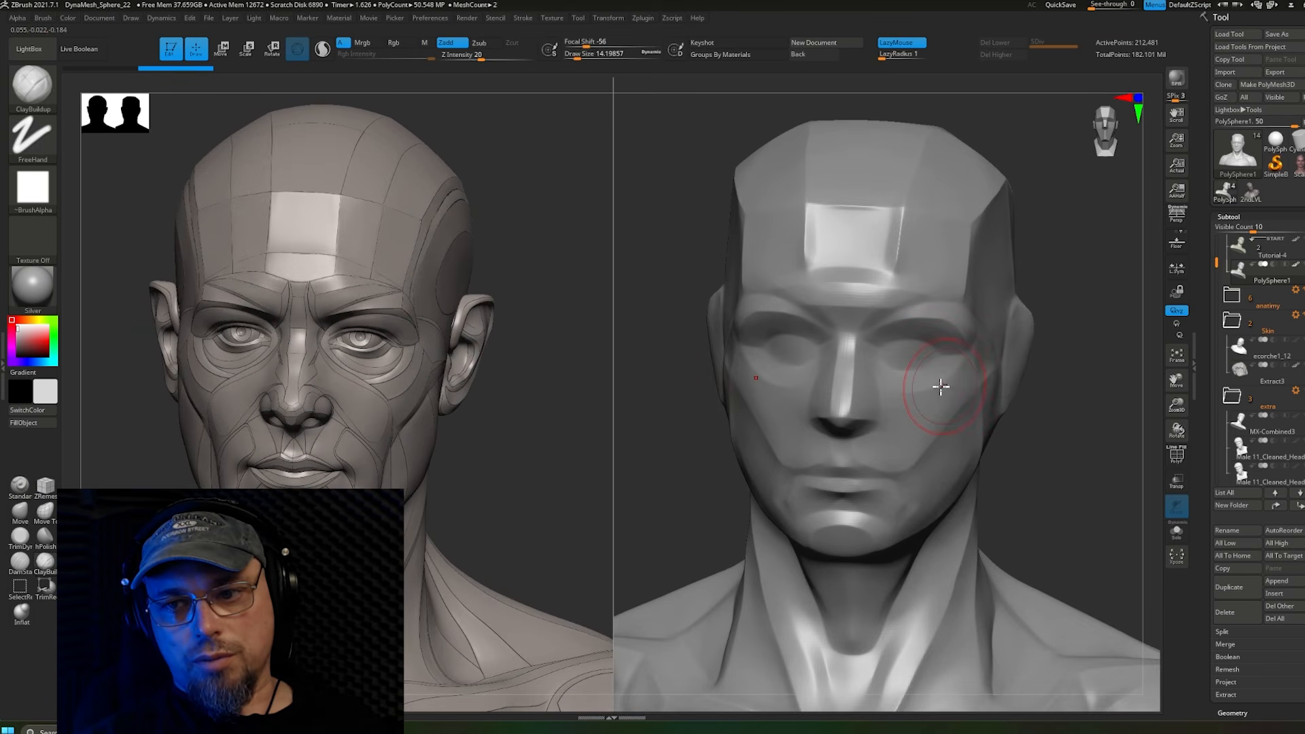
pyautogui.press('s')
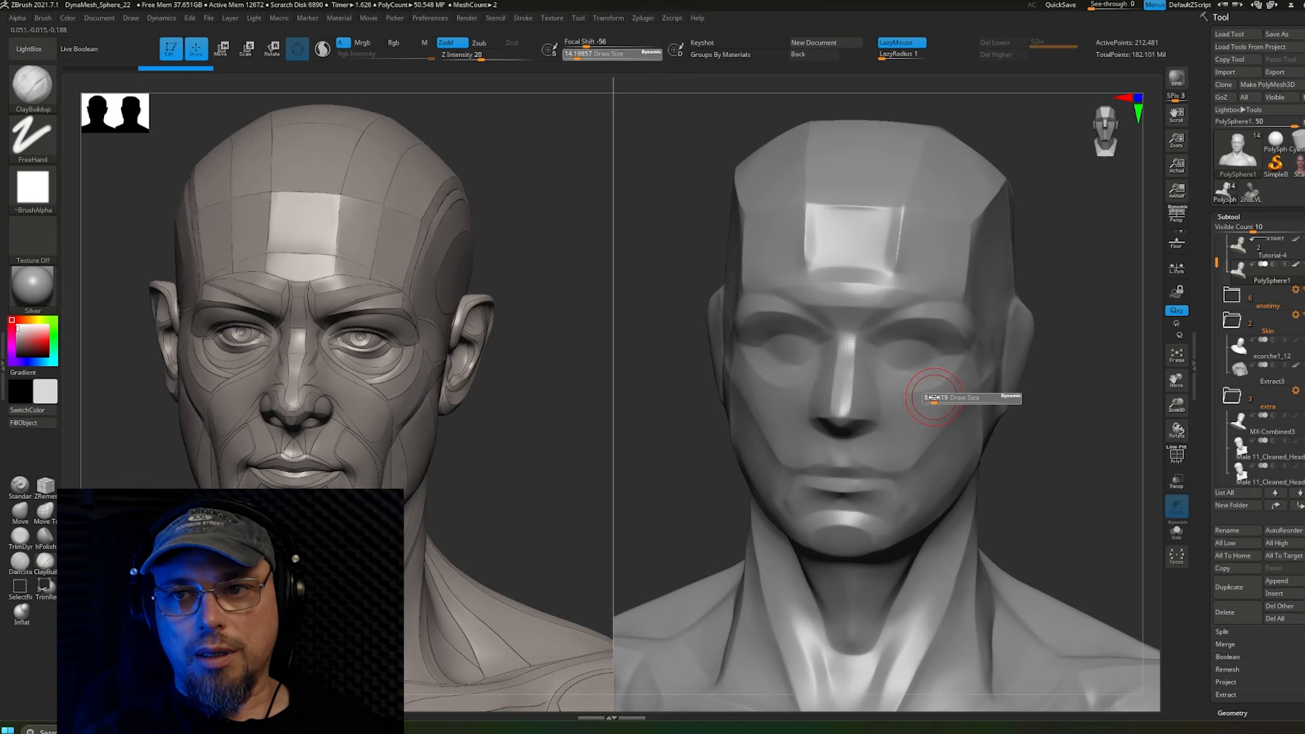
pyautogui.moveTo(934, 397); pyautogui.dragTo(850, 354, button='right')
pyautogui.moveTo(914, 55); pyautogui.dragTo(925, 54)
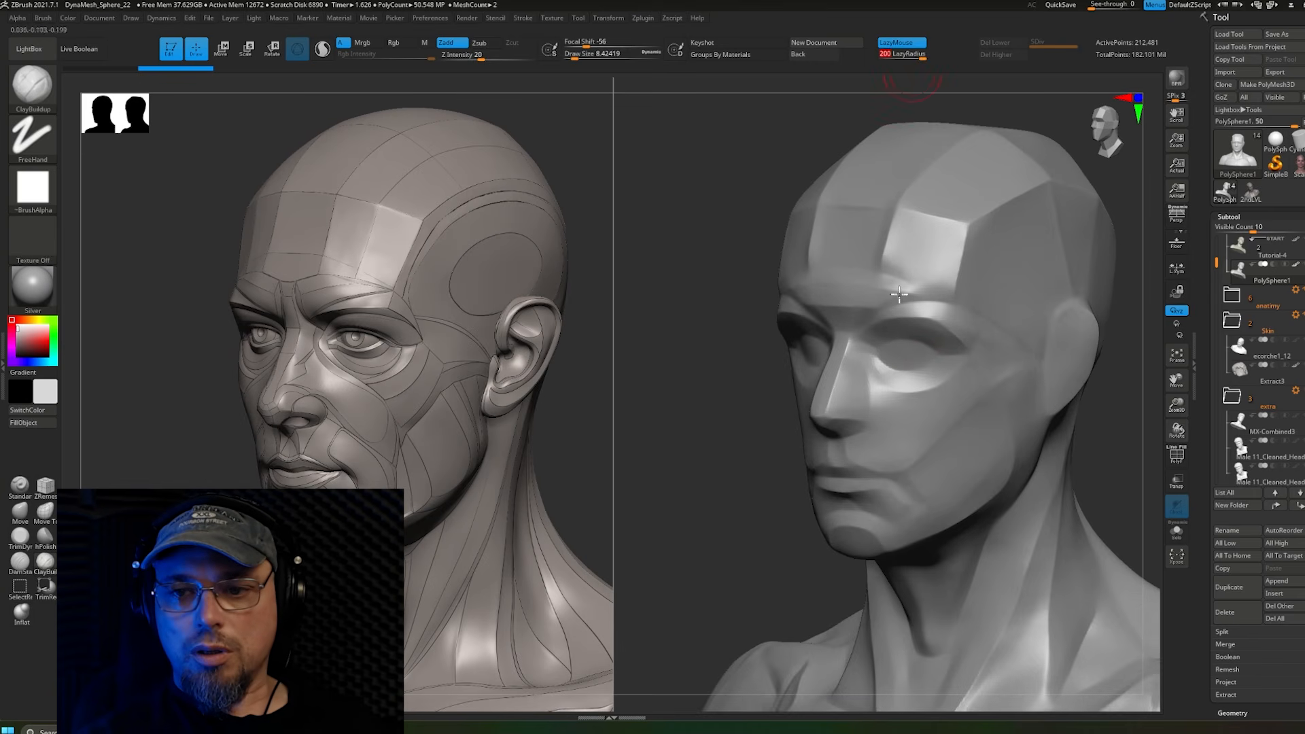
pyautogui.moveTo(863, 388); pyautogui.dragTo(756, 375, button='right')
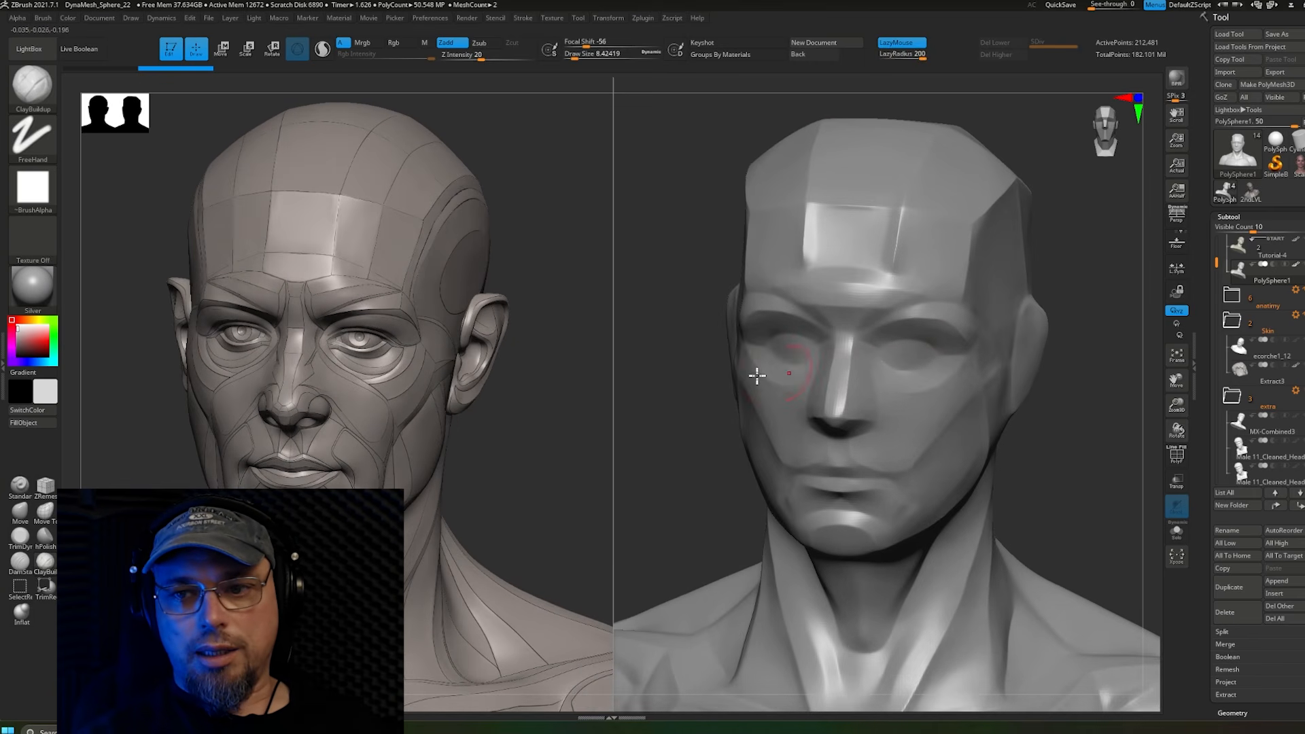
pyautogui.moveTo(924, 419)
pyautogui.mouseDown(button='right')
pyautogui.moveTo(909, 405)
pyautogui.moveTo(912, 355)
pyautogui.moveTo(873, 355)
pyautogui.moveTo(911, 369)
pyautogui.moveTo(913, 440)
pyautogui.mouseUp(button='right')
pyautogui.moveTo(922, 392); pyautogui.dragTo(901, 397, button='right')
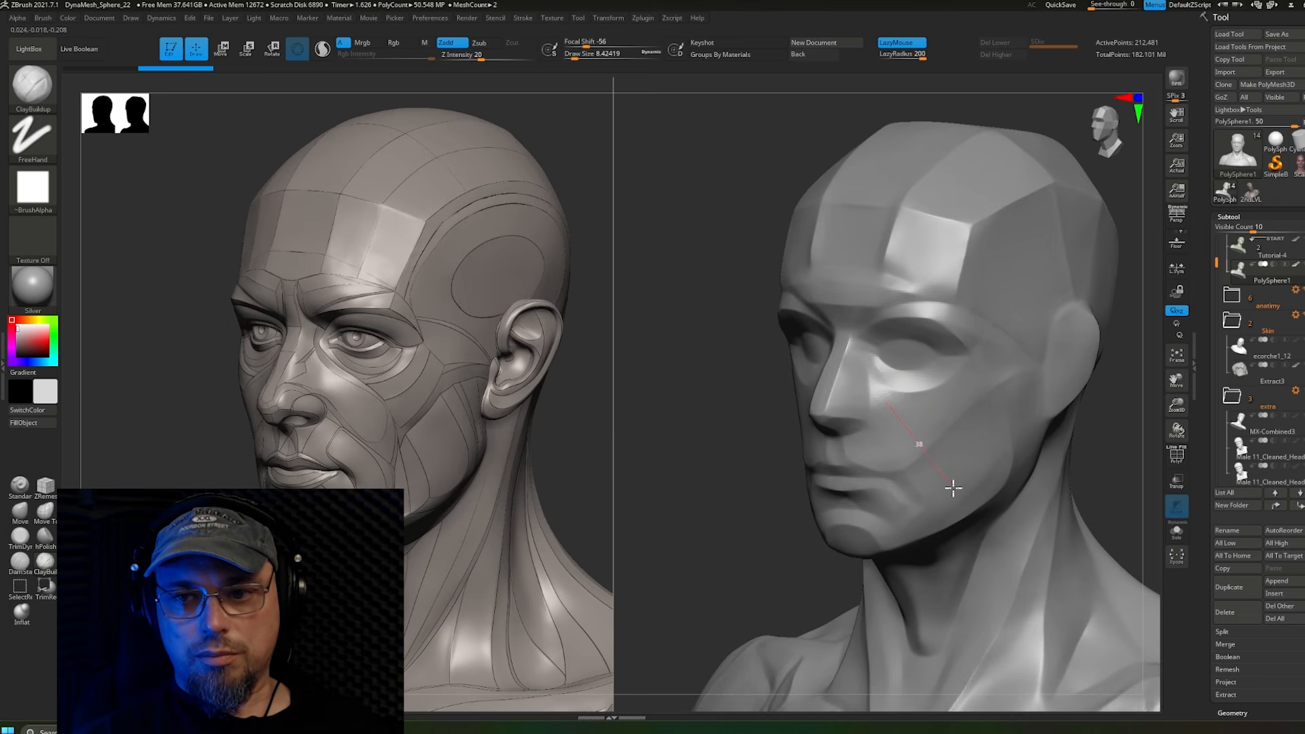
# Step: Build up the fold running from beside the nose to the jaw, enlarging the ClayBuildup draw size to about 11.7
pyautogui.moveTo(972, 524)
pyautogui.mouseDown()
pyautogui.moveTo(971, 538)
pyautogui.moveTo(1001, 512)
pyautogui.mouseUp()
pyautogui.moveTo(902, 430); pyautogui.dragTo(962, 537)
pyautogui.moveTo(915, 426)
pyautogui.mouseDown(button='right')
pyautogui.moveTo(940, 419)
pyautogui.moveTo(920, 439)
pyautogui.moveTo(906, 411)
pyautogui.mouseUp(button='right')
pyautogui.press('s')
pyautogui.moveTo(908, 408); pyautogui.dragTo(916, 464)
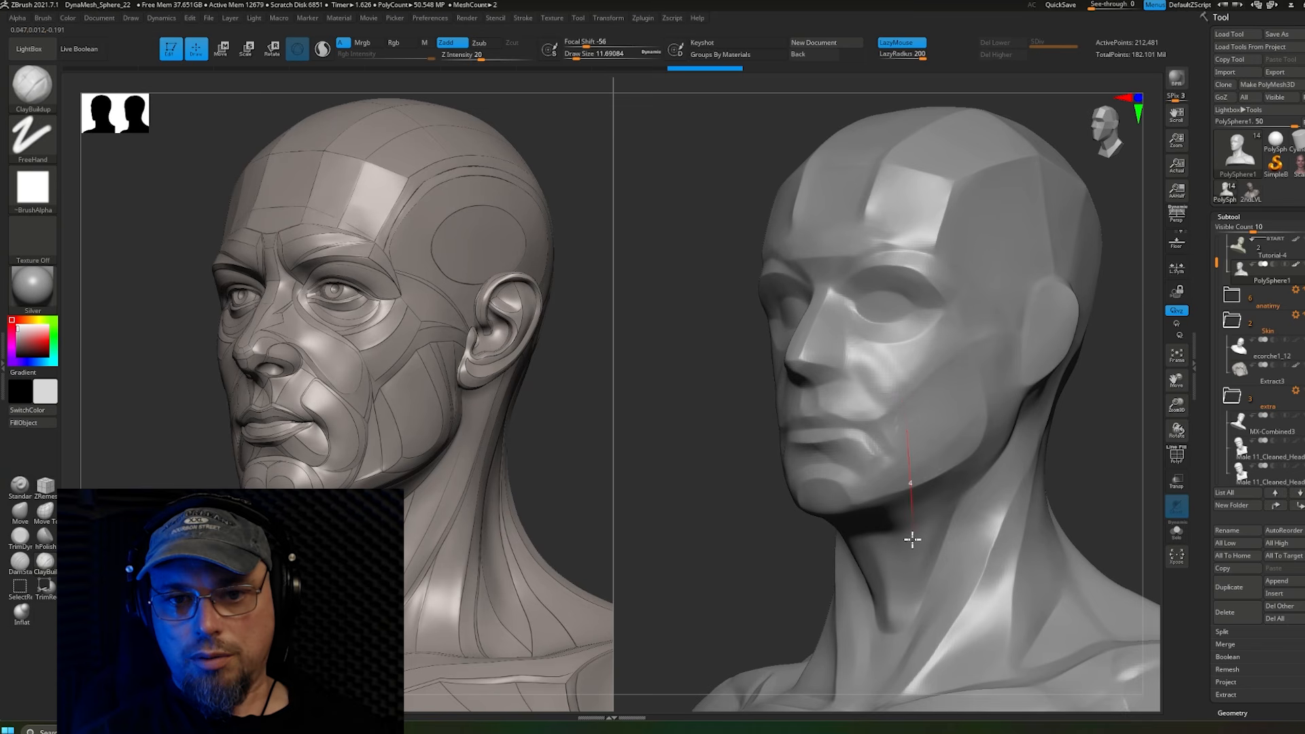
pyautogui.moveTo(912, 539); pyautogui.dragTo(911, 543)
pyautogui.moveTo(900, 392)
pyautogui.mouseDown()
pyautogui.moveTo(912, 527)
pyautogui.moveTo(882, 586)
pyautogui.mouseUp()
pyautogui.moveTo(903, 434)
pyautogui.mouseDown(button='right')
pyautogui.moveTo(915, 449)
pyautogui.moveTo(906, 426)
pyautogui.mouseUp(button='right')
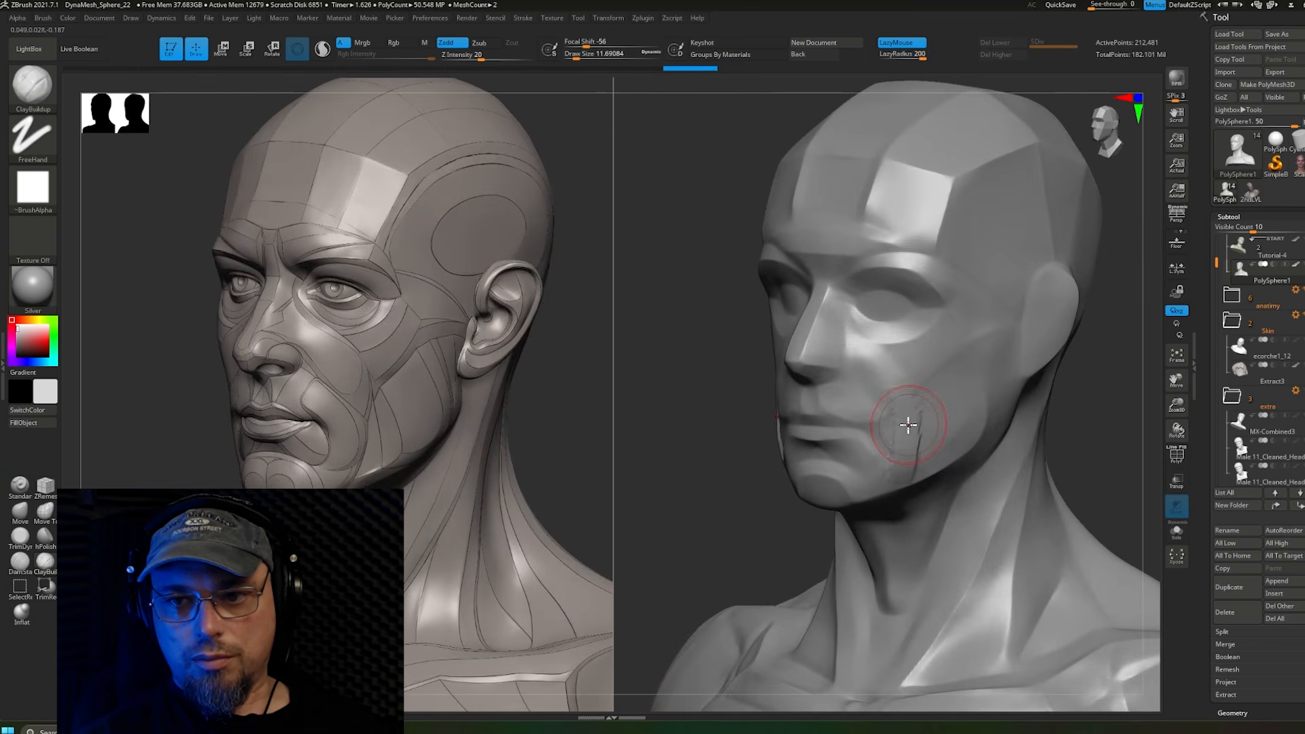
# Step: Lay another clay stroke from beside the nose around the mouth corner to the jaw and smooth it into the cheek
pyautogui.moveTo(860, 393); pyautogui.dragTo(939, 474)
pyautogui.moveTo(946, 519); pyautogui.dragTo(891, 524)
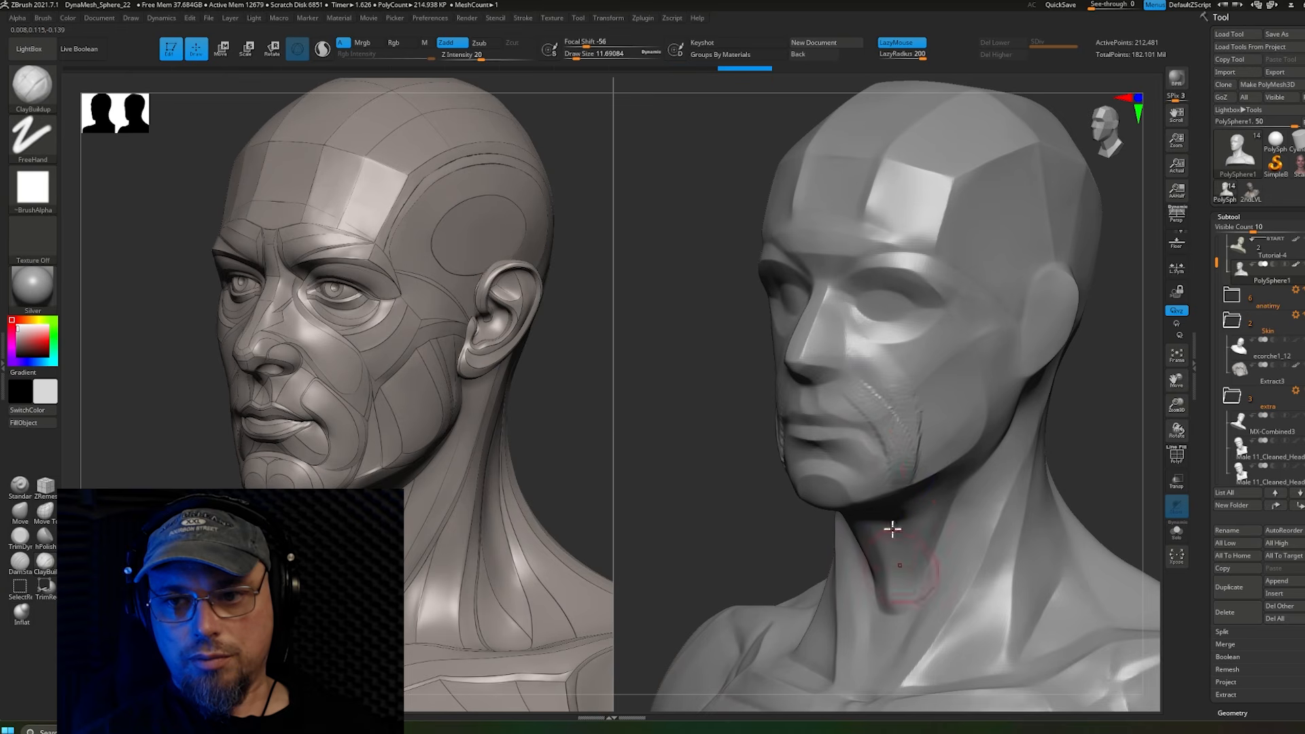
pyautogui.press('shift')
pyautogui.keyDown('shift'); pyautogui.moveTo(896, 465); pyautogui.dragTo(899, 456); pyautogui.keyUp('shift')
pyautogui.moveTo(900, 415)
pyautogui.mouseDown(button='right')
pyautogui.moveTo(935, 402)
pyautogui.moveTo(912, 406)
pyautogui.moveTo(920, 426)
pyautogui.mouseUp(button='right')
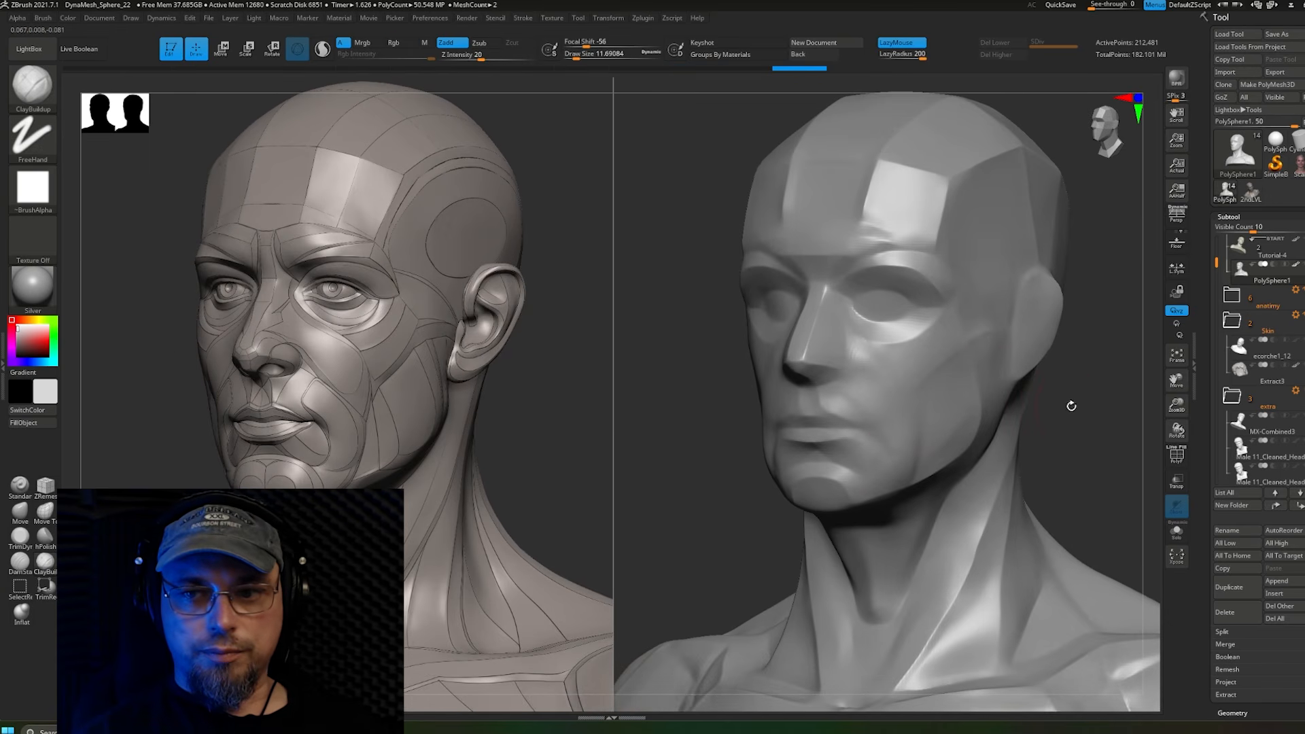
# Step: Raise the DynaMesh resolution to 2288 and remesh the bust
pyautogui.moveTo(1241, 711); pyautogui.dragTo(1235, 508)
pyautogui.click(1235, 509)
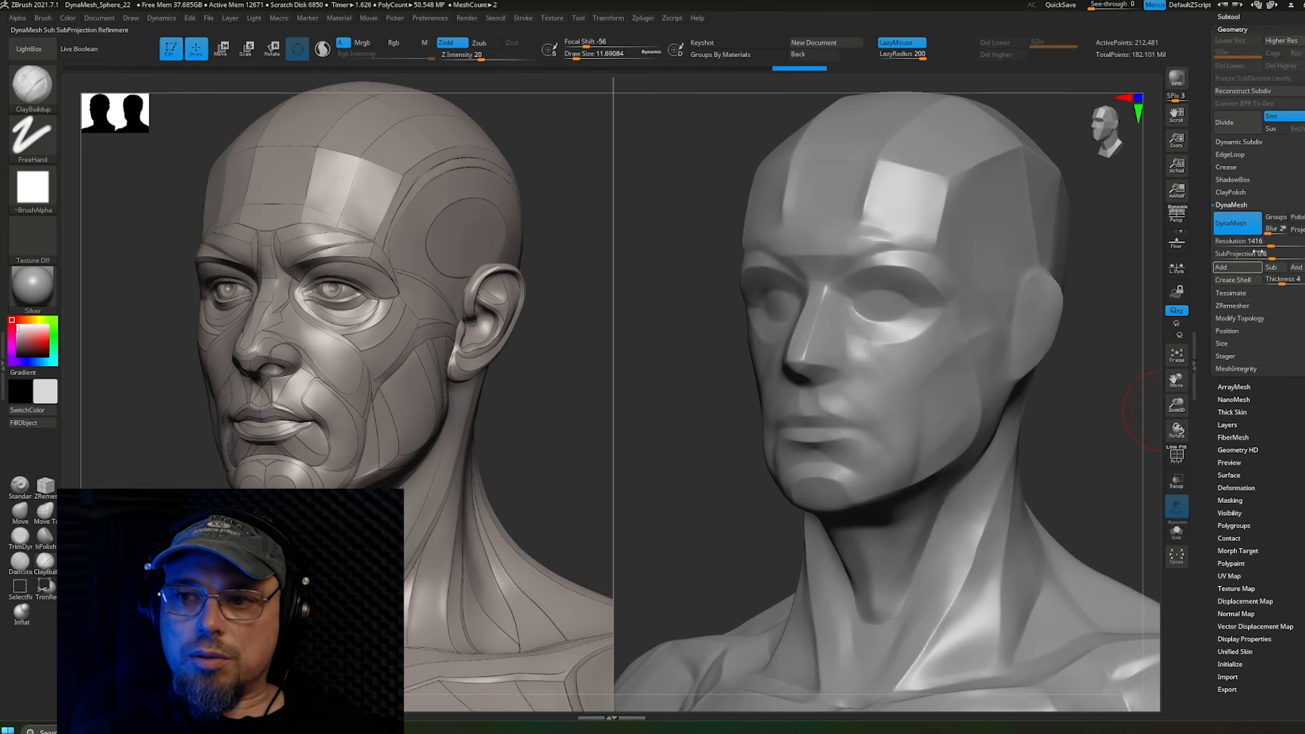
pyautogui.moveTo(1266, 241); pyautogui.dragTo(1292, 241)
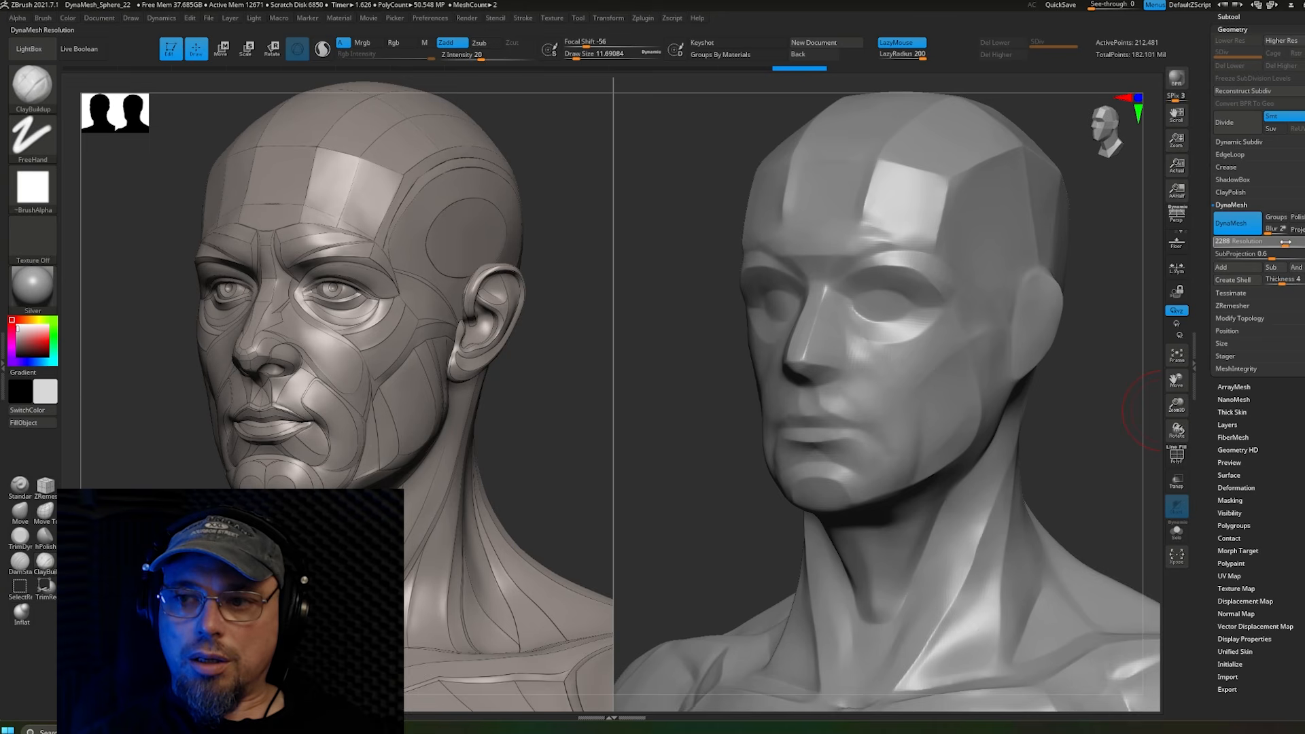
pyautogui.press('ctrl')
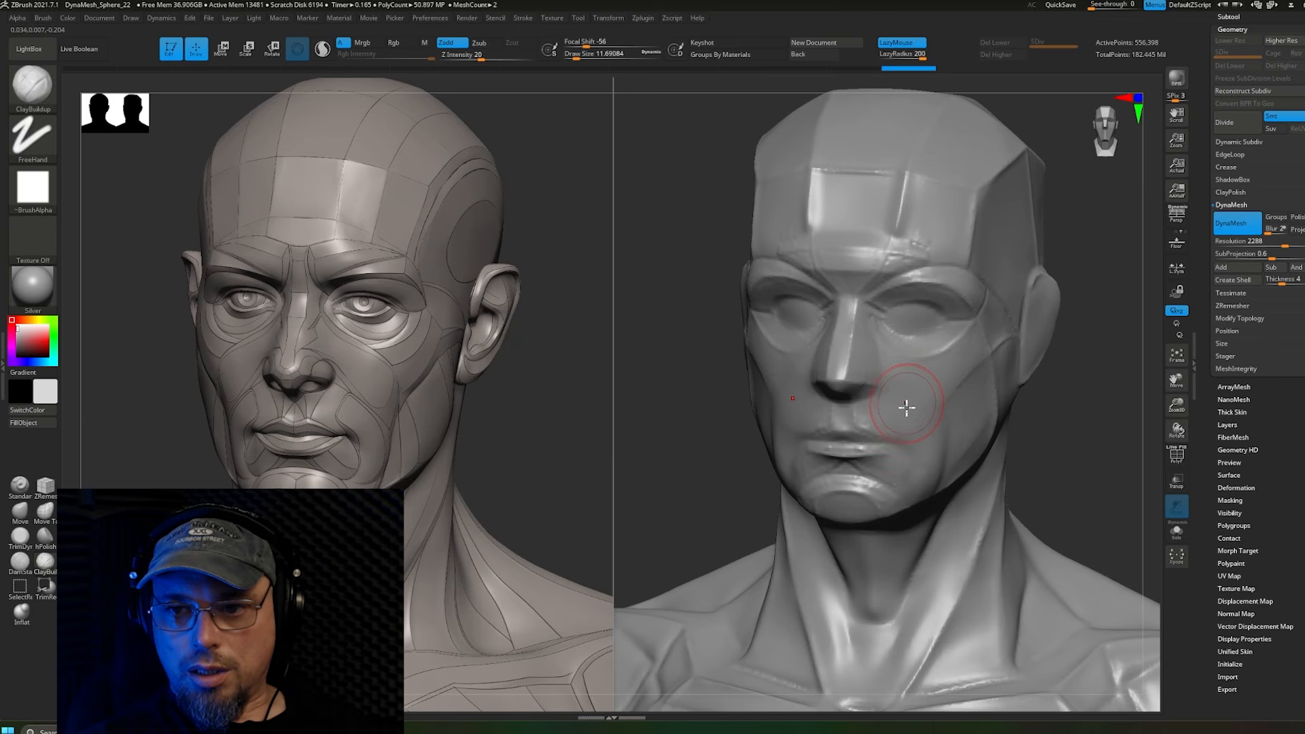
# Step: Build up a diagonal clay band from the inner cheek beside the nose toward the jaw and smooth it
pyautogui.press('shift')
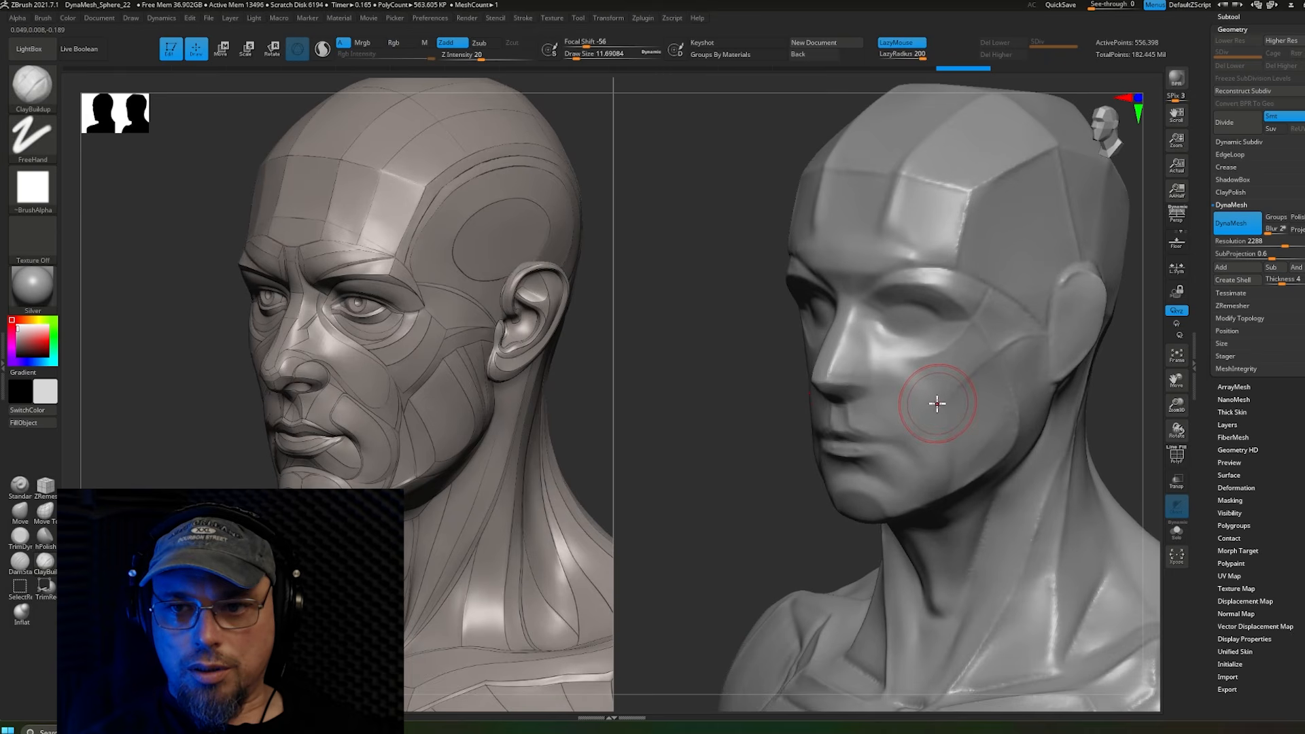
pyautogui.press('s')
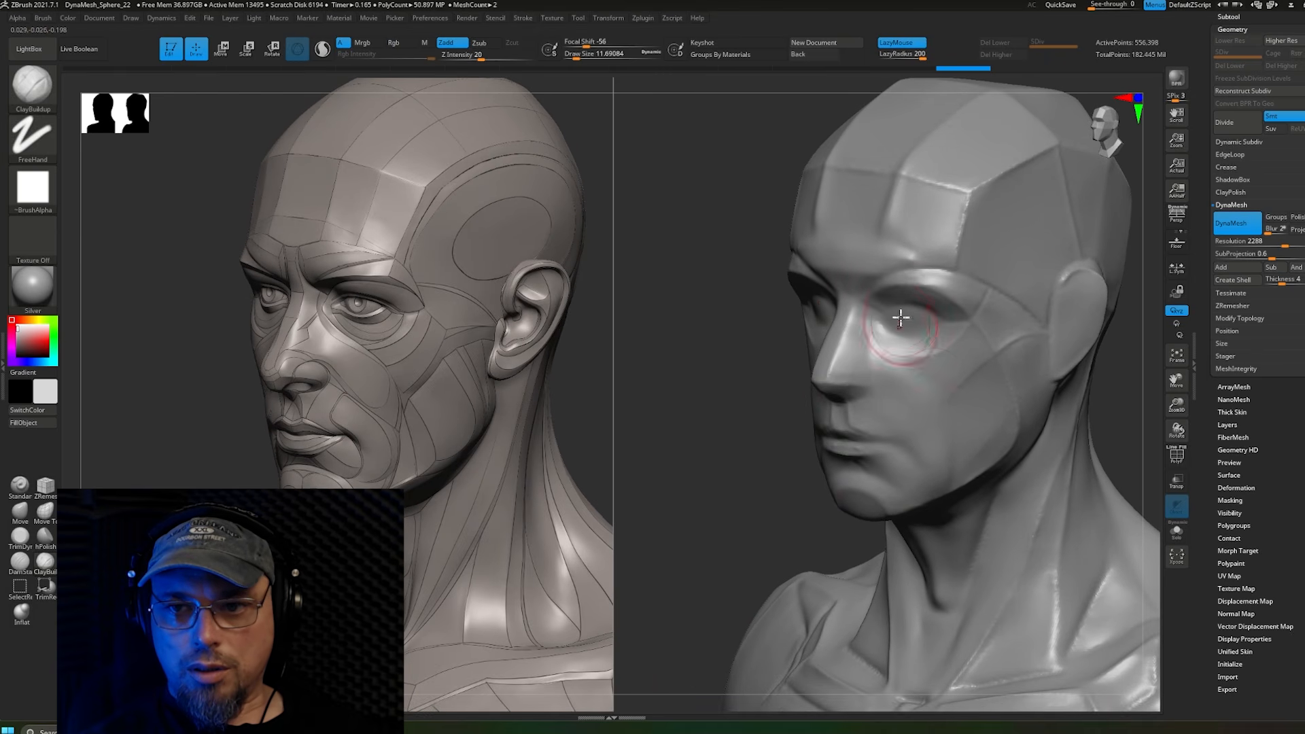
pyautogui.moveTo(906, 382); pyautogui.dragTo(973, 462)
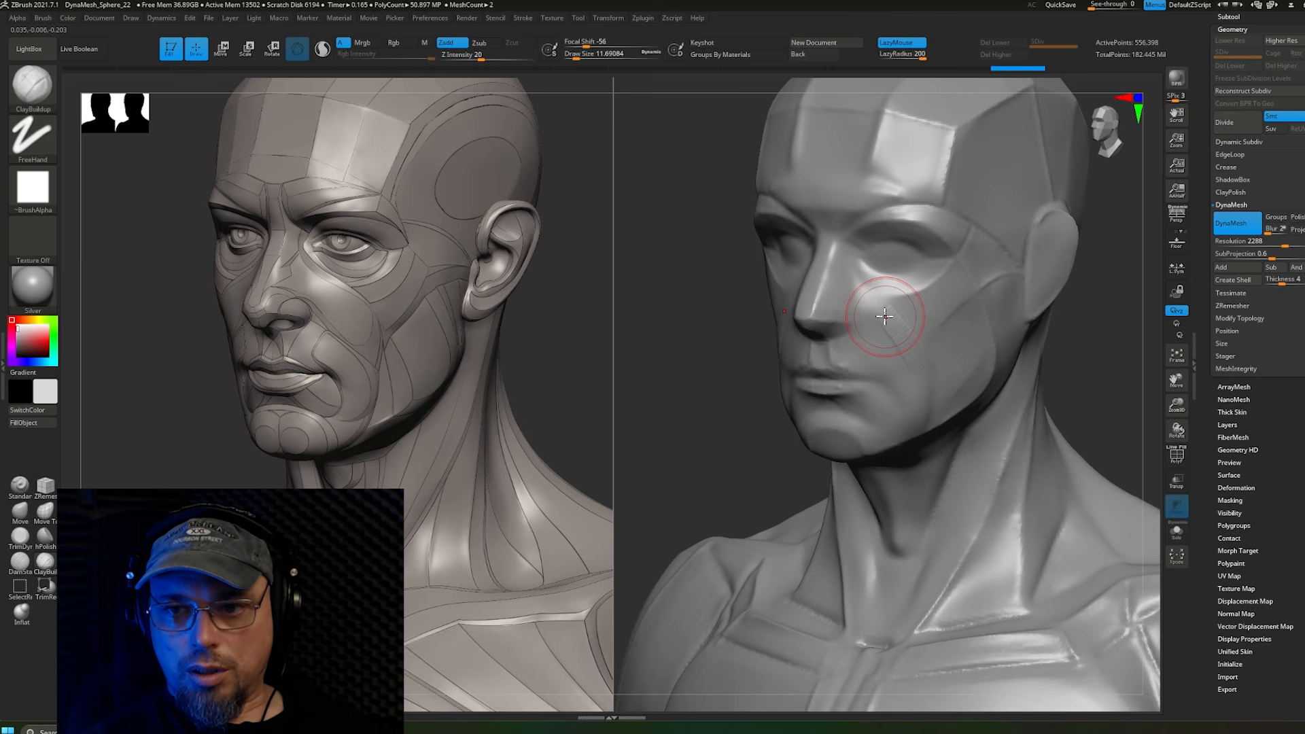
pyautogui.moveTo(884, 316); pyautogui.dragTo(959, 399)
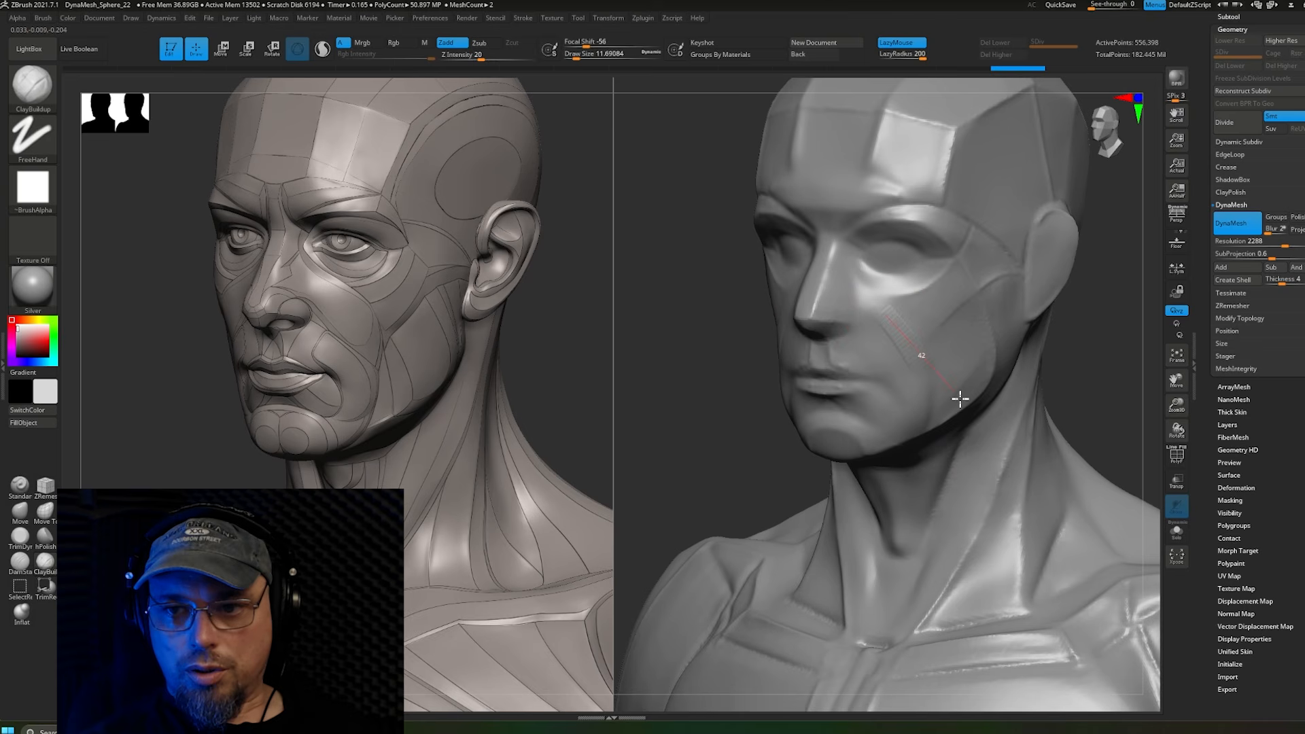
pyautogui.moveTo(974, 442); pyautogui.dragTo(972, 456)
pyautogui.keyDown('shift'); pyautogui.moveTo(903, 334); pyautogui.dragTo(918, 352); pyautogui.keyUp('shift')
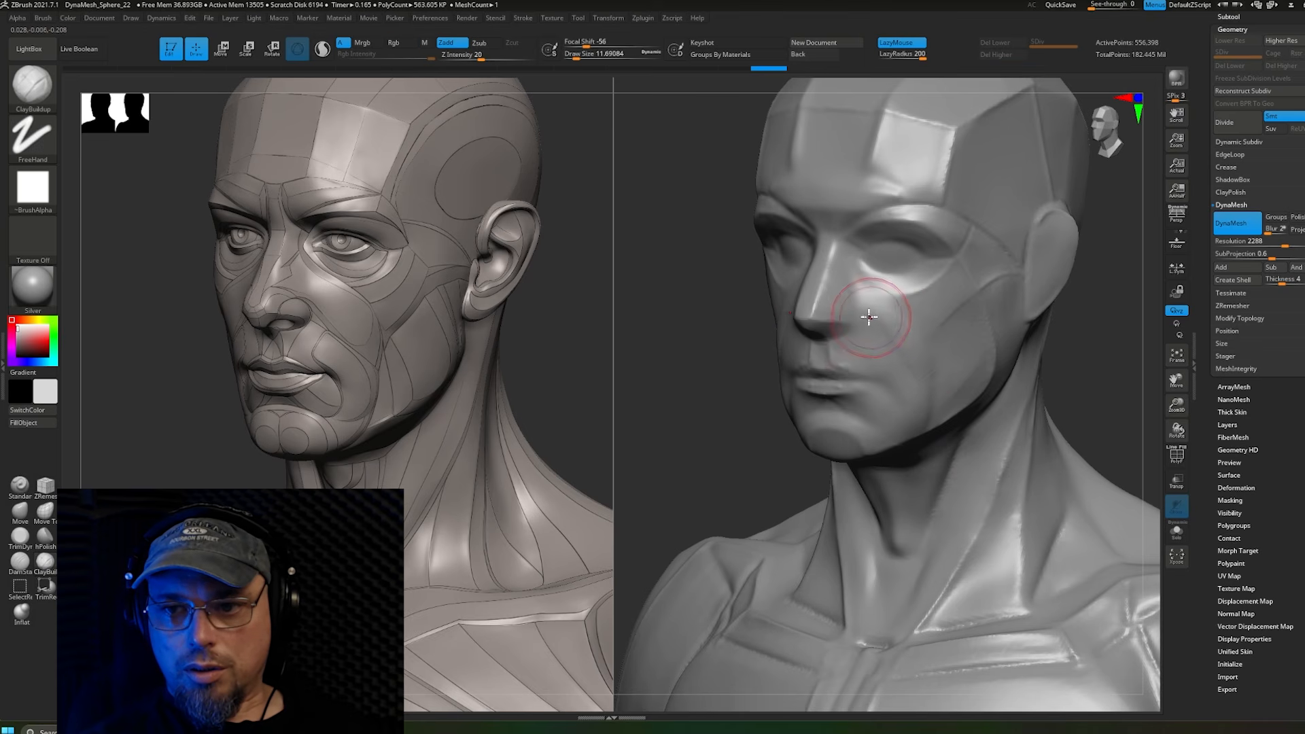
# Step: Layer more clay strokes from beside the nose past the mouth corner to the jaw and soften the area around the mouth
pyautogui.moveTo(868, 306)
pyautogui.mouseDown()
pyautogui.moveTo(943, 398)
pyautogui.moveTo(949, 375)
pyautogui.mouseUp()
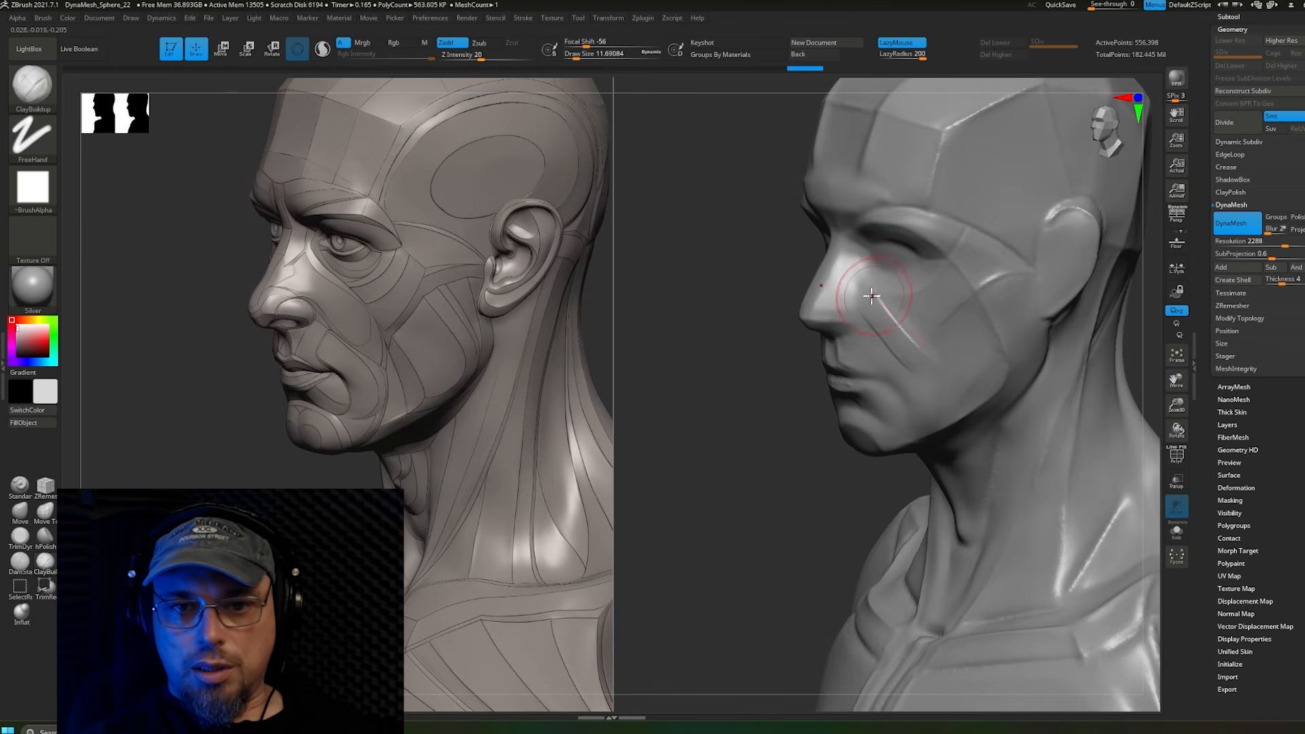
pyautogui.moveTo(861, 286); pyautogui.dragTo(961, 393)
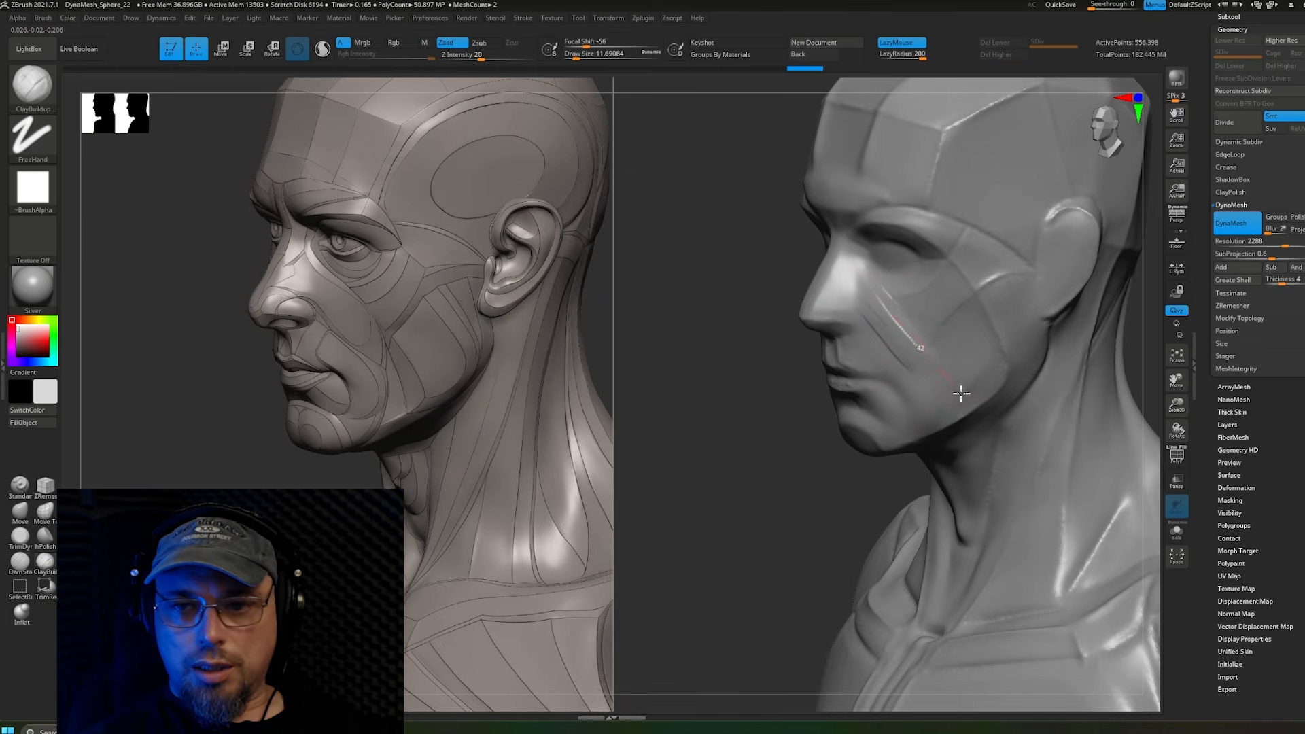
pyautogui.moveTo(978, 441); pyautogui.dragTo(978, 443)
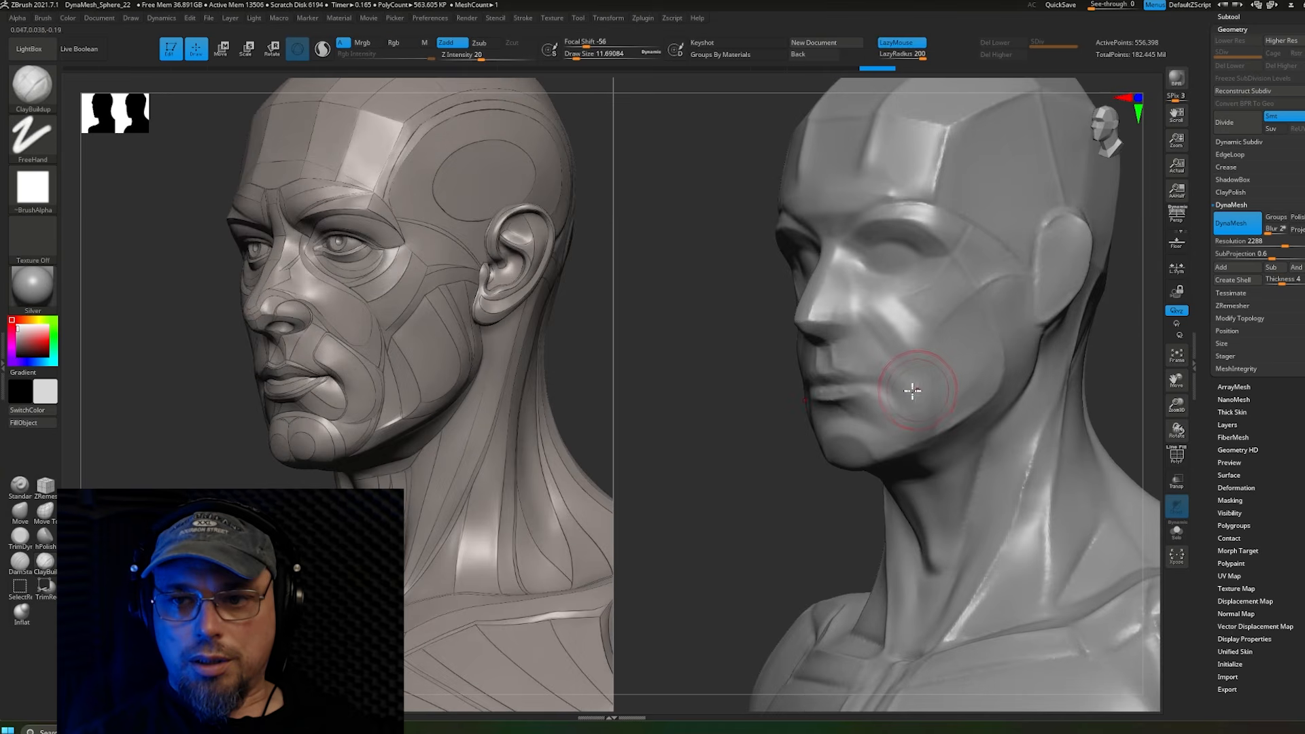
pyautogui.moveTo(934, 521)
pyautogui.mouseDown()
pyautogui.moveTo(935, 536)
pyautogui.moveTo(911, 500)
pyautogui.mouseUp()
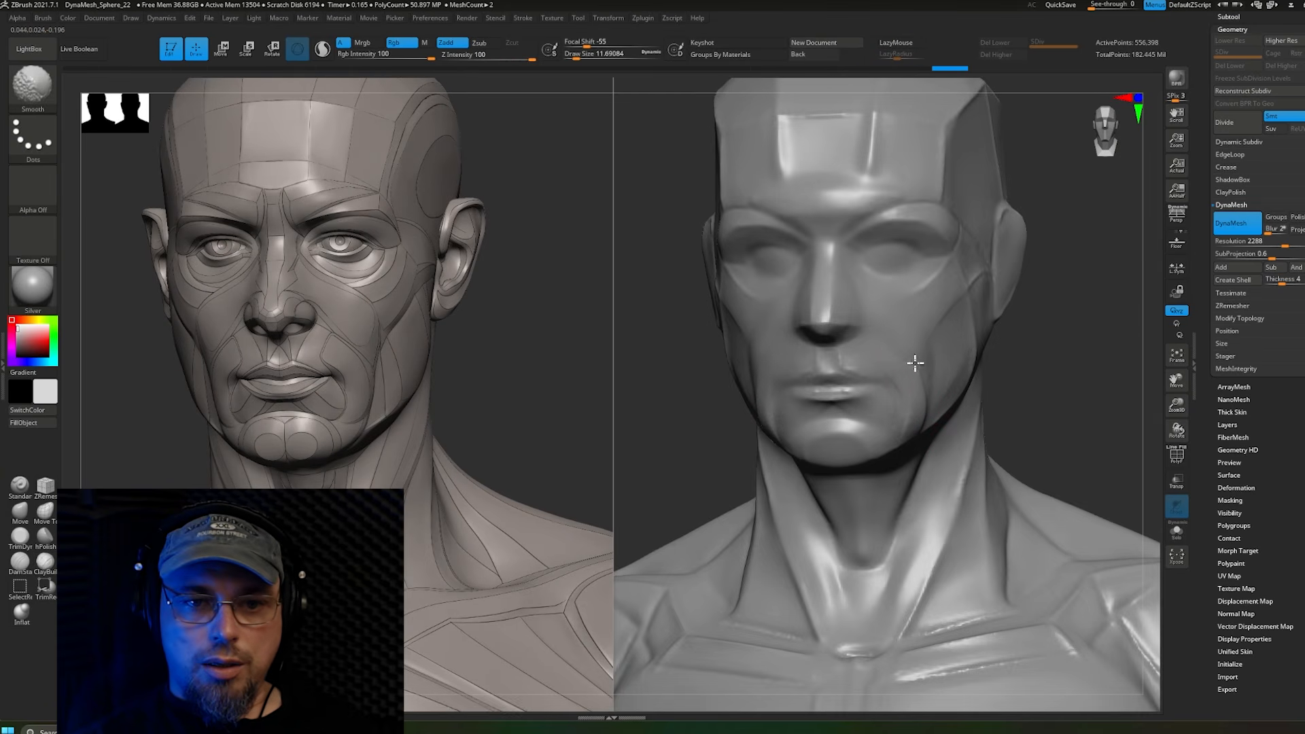
pyautogui.moveTo(799, 458); pyautogui.dragTo(871, 446)
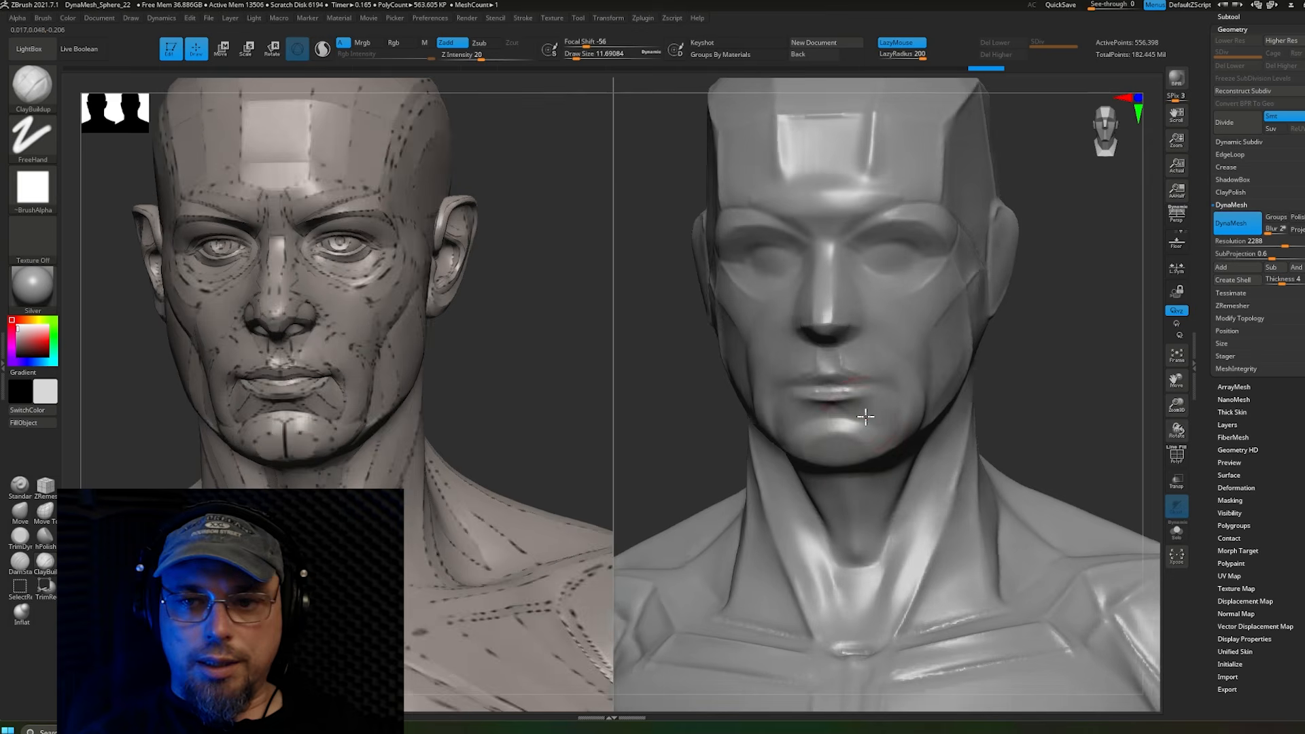
pyautogui.moveTo(874, 416)
pyautogui.mouseDown()
pyautogui.moveTo(882, 379)
pyautogui.moveTo(787, 365)
pyautogui.moveTo(909, 428)
pyautogui.moveTo(887, 370)
pyautogui.mouseUp()
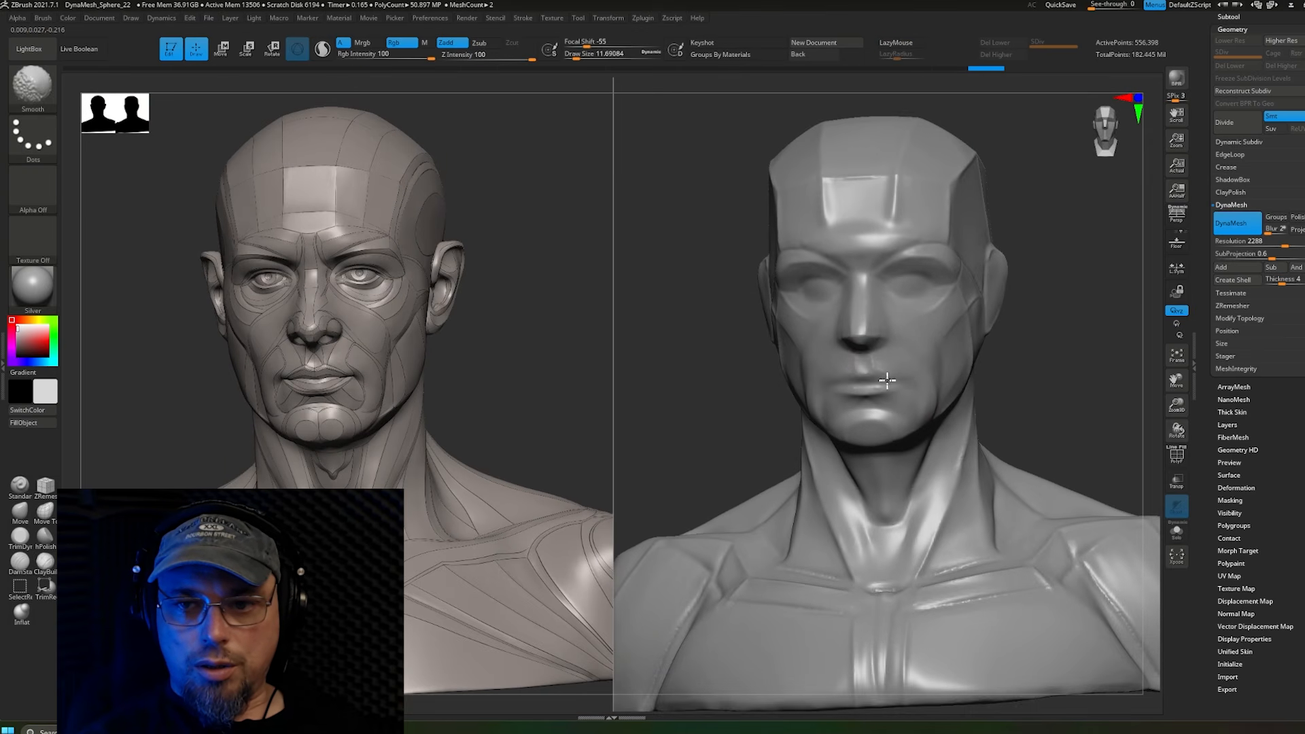
pyautogui.moveTo(1005, 402); pyautogui.dragTo(890, 371)
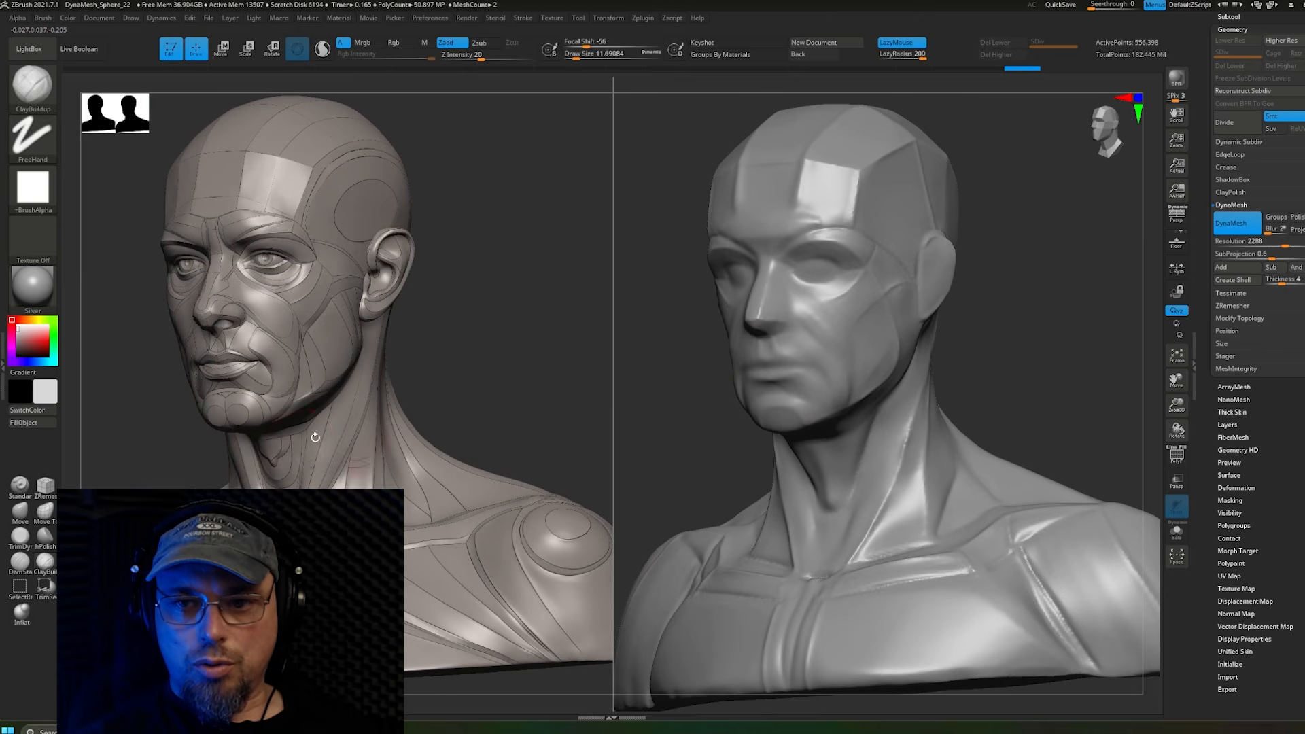
# Step: Reshape the jawline and jaw corner with the Move brush at a draw size of about 17
pyautogui.click(21, 513)
pyautogui.moveTo(780, 388)
pyautogui.keyDown('ctrl'); pyautogui.mouseDown(button='right')
pyautogui.moveTo(783, 408)
pyautogui.moveTo(821, 411)
pyautogui.mouseUp(button='right'); pyautogui.keyUp('ctrl')
pyautogui.moveTo(810, 422)
pyautogui.mouseDown()
pyautogui.moveTo(784, 443)
pyautogui.moveTo(817, 434)
pyautogui.mouseUp()
pyautogui.moveTo(816, 434)
pyautogui.mouseDown(button='right')
pyautogui.moveTo(787, 394)
pyautogui.moveTo(780, 411)
pyautogui.mouseUp(button='right')
pyautogui.press('s')
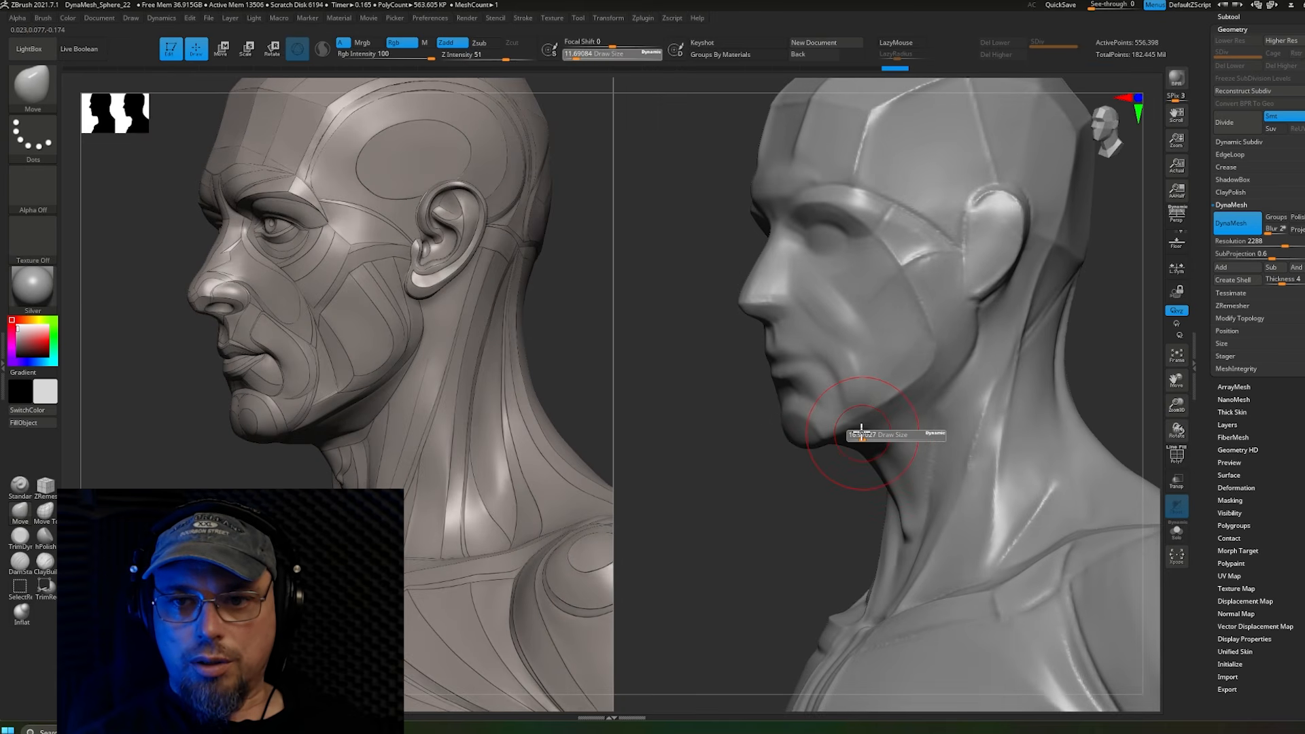
pyautogui.moveTo(861, 433); pyautogui.dragTo(865, 424)
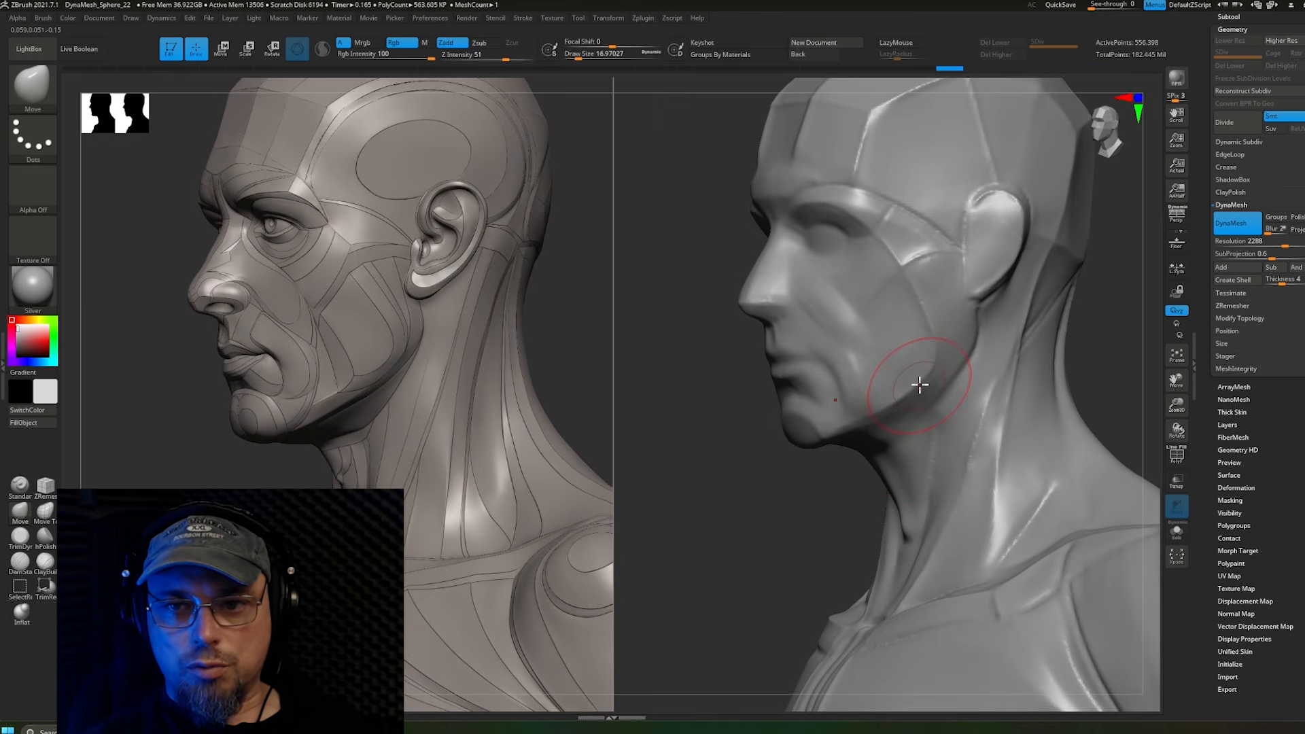
pyautogui.moveTo(923, 371); pyautogui.dragTo(931, 377)
pyautogui.moveTo(937, 355); pyautogui.dragTo(969, 342)
pyautogui.moveTo(968, 339); pyautogui.dragTo(965, 336, button='right')
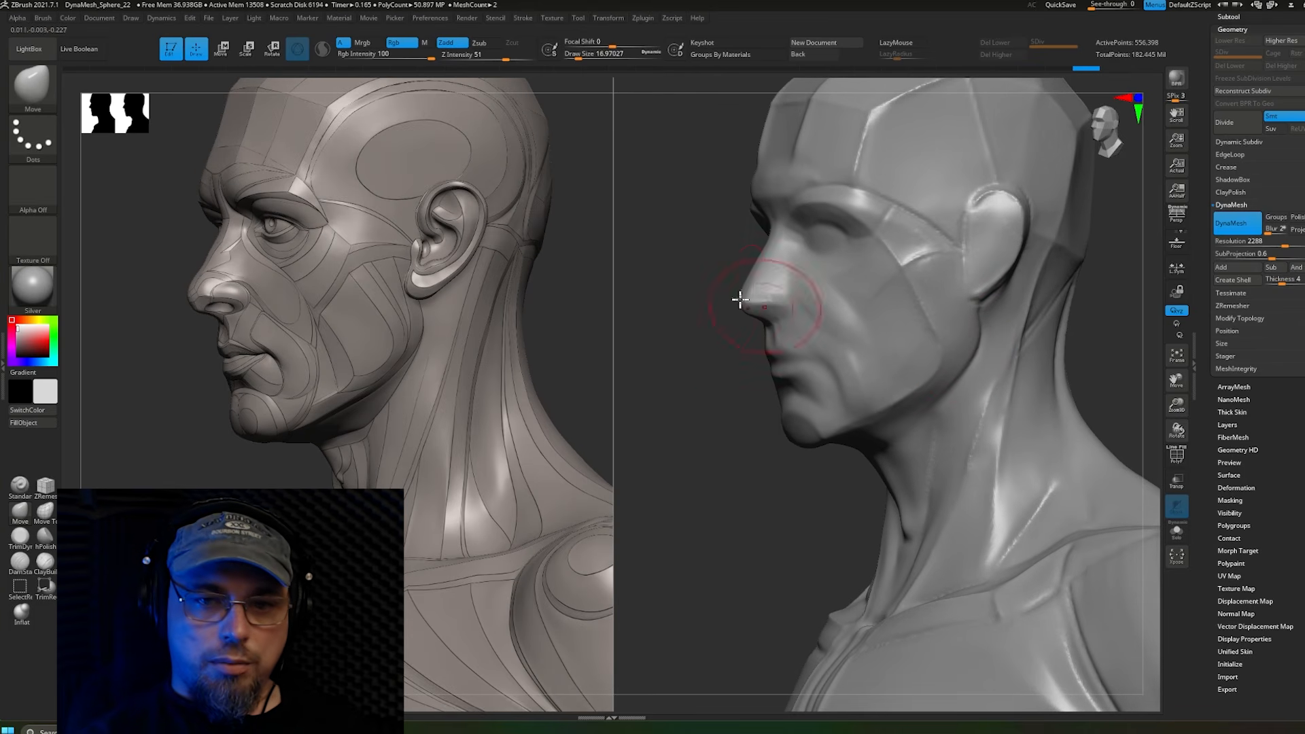
# Step: Push the nose tip slightly back with the Move brush and reduce the draw size to about 12.9
pyautogui.moveTo(747, 303)
pyautogui.mouseDown()
pyautogui.moveTo(735, 303)
pyautogui.moveTo(766, 302)
pyautogui.mouseUp()
pyautogui.press('s')
pyautogui.moveTo(766, 299); pyautogui.dragTo(836, 299, button='right')
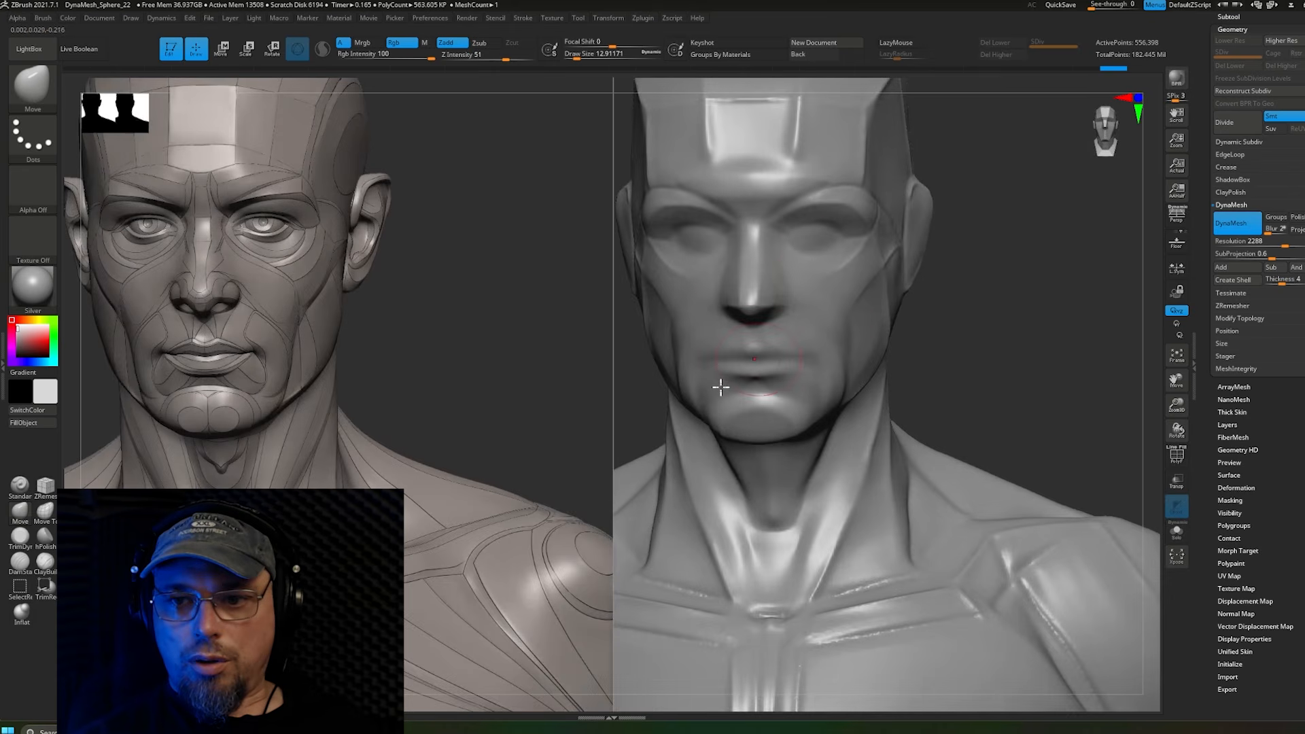
# Step: Build up diagonal muscle bands from the cheekbone toward the mouth corner with the ClayBuildup brush
pyautogui.click(45, 561)
pyautogui.moveTo(638, 340)
pyautogui.mouseDown(button='right')
pyautogui.moveTo(816, 327)
pyautogui.moveTo(801, 312)
pyautogui.moveTo(882, 294)
pyautogui.moveTo(824, 401)
pyautogui.moveTo(864, 358)
pyautogui.mouseUp(button='right')
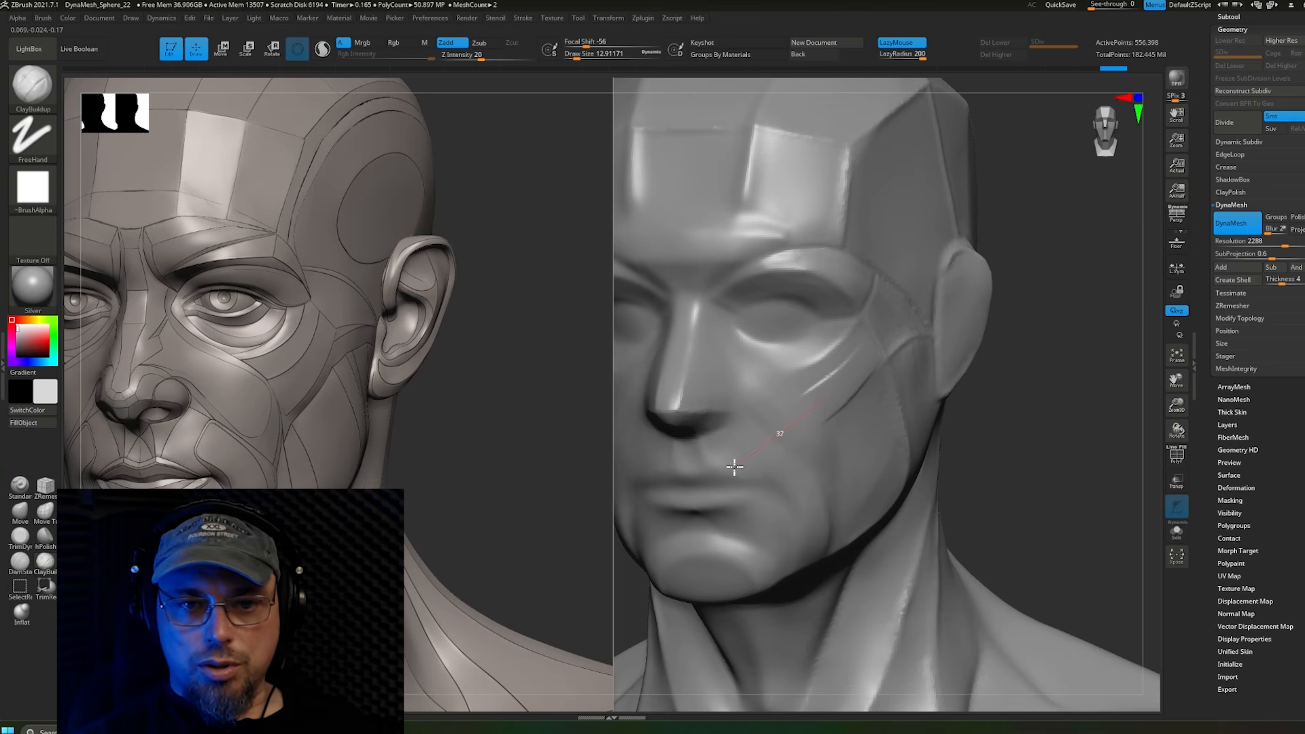
pyautogui.moveTo(734, 467); pyautogui.dragTo(718, 479)
pyautogui.moveTo(874, 356)
pyautogui.mouseDown()
pyautogui.moveTo(777, 464)
pyautogui.moveTo(738, 479)
pyautogui.mouseUp()
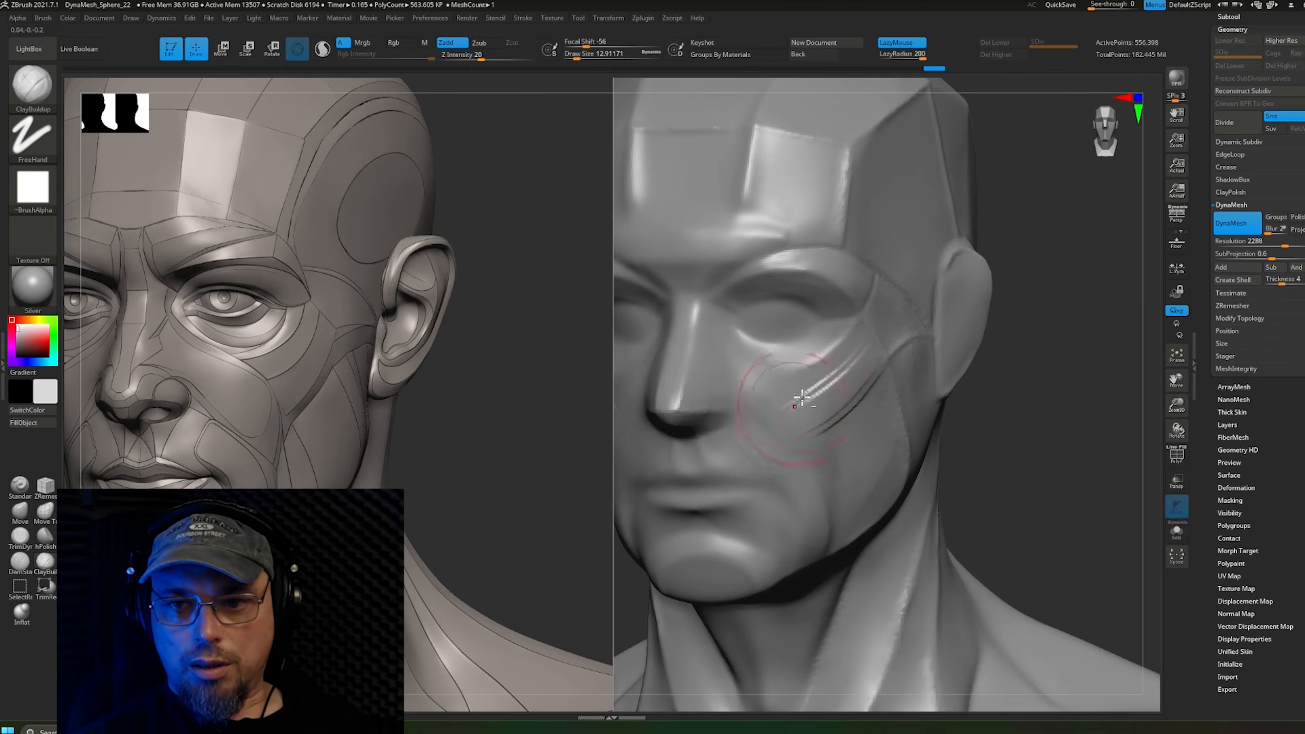
# Step: Add a clay band from beside the nose, outside the mouth corner, down to the jaw
pyautogui.moveTo(802, 398)
pyautogui.keyDown('ctrl'); pyautogui.mouseDown(button='right')
pyautogui.moveTo(834, 373)
pyautogui.moveTo(818, 406)
pyautogui.mouseUp(button='right'); pyautogui.keyUp('ctrl')
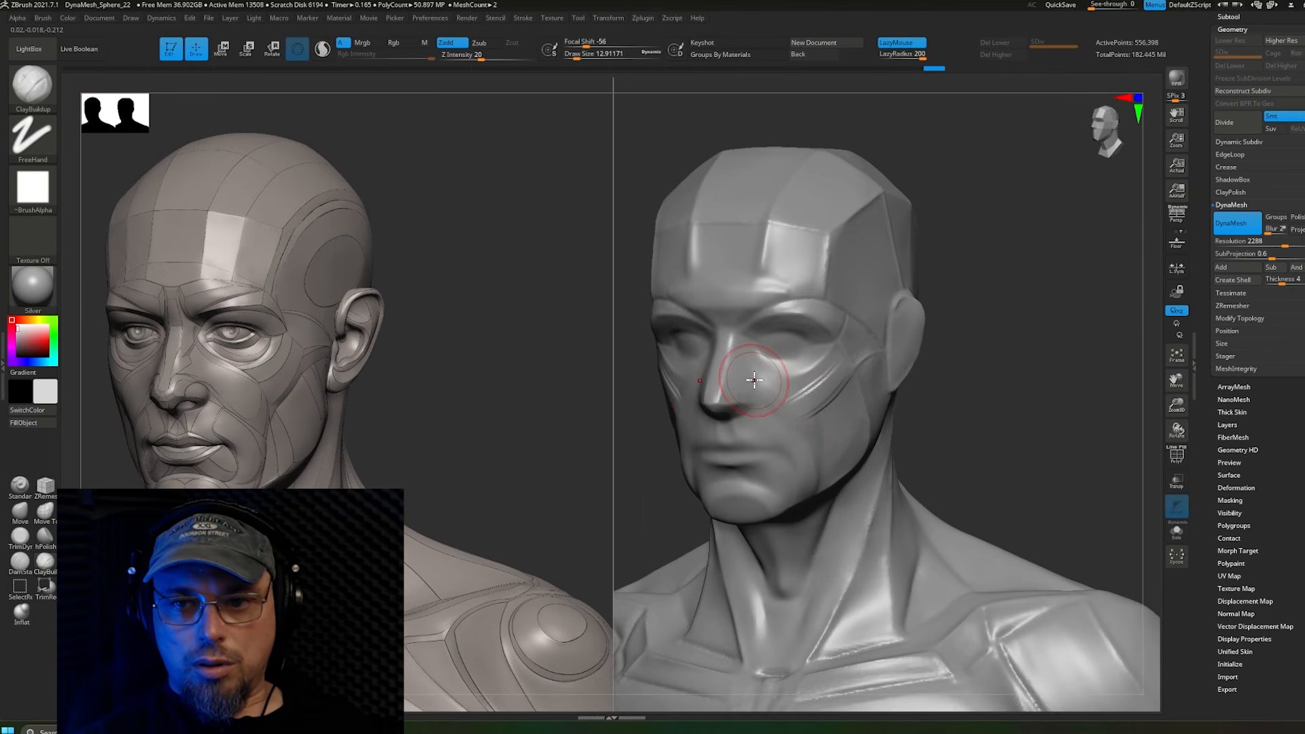
pyautogui.moveTo(754, 380); pyautogui.dragTo(842, 454)
pyautogui.moveTo(858, 504); pyautogui.dragTo(842, 480)
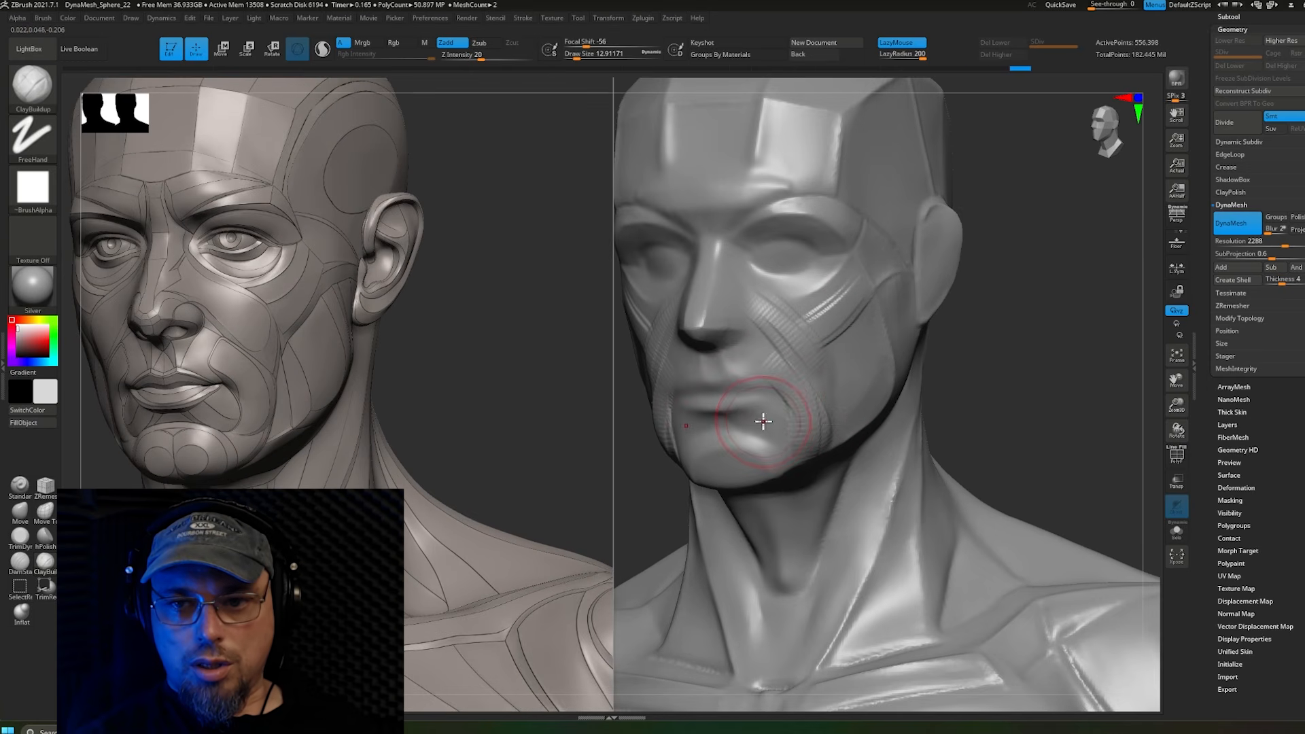
# Step: Build up clay bands from below the mouth corner toward the jaw at a draw size of about 10.5 and smooth them
pyautogui.press('s')
pyautogui.moveTo(759, 420); pyautogui.dragTo(741, 414)
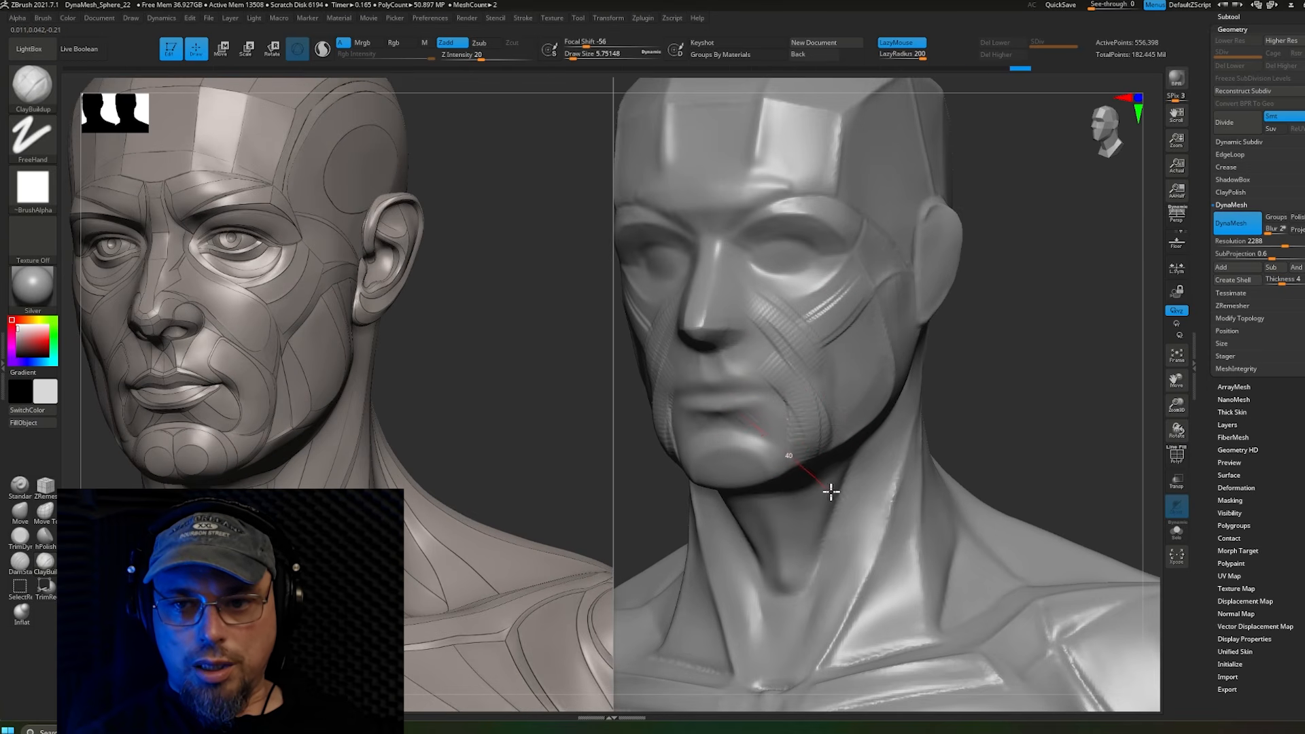
pyautogui.moveTo(844, 510); pyautogui.dragTo(849, 515)
pyautogui.press('s')
pyautogui.moveTo(790, 426); pyautogui.dragTo(781, 426)
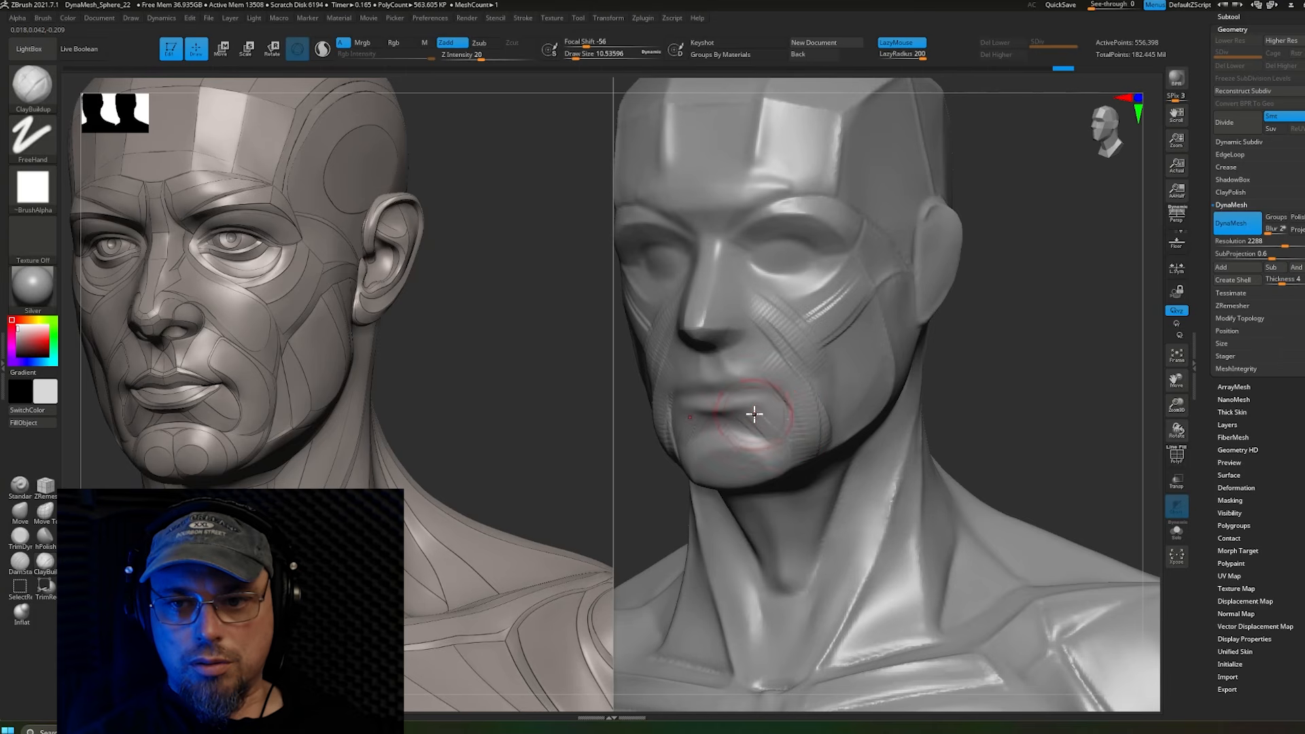
pyautogui.moveTo(849, 499); pyautogui.dragTo(845, 498)
pyautogui.moveTo(765, 435)
pyautogui.mouseDown(button='right')
pyautogui.moveTo(795, 419)
pyautogui.moveTo(764, 435)
pyautogui.mouseUp(button='right')
pyautogui.rightClick(764, 484)
pyautogui.moveTo(768, 386)
pyautogui.keyDown('shift'); pyautogui.mouseDown()
pyautogui.moveTo(752, 428)
pyautogui.moveTo(777, 414)
pyautogui.mouseUp(); pyautogui.keyUp('shift')
# Step: Strengthen the clay band beneath the mouth corner at a draw size of about 9.4 and smooth it beside the chin
pyautogui.moveTo(779, 405); pyautogui.dragTo(761, 411, button='right')
pyautogui.press('s')
pyautogui.moveTo(761, 411); pyautogui.dragTo(760, 410)
pyautogui.keyDown('ctrl'); pyautogui.moveTo(760, 409); pyautogui.dragTo(775, 422, button='right'); pyautogui.keyUp('ctrl')
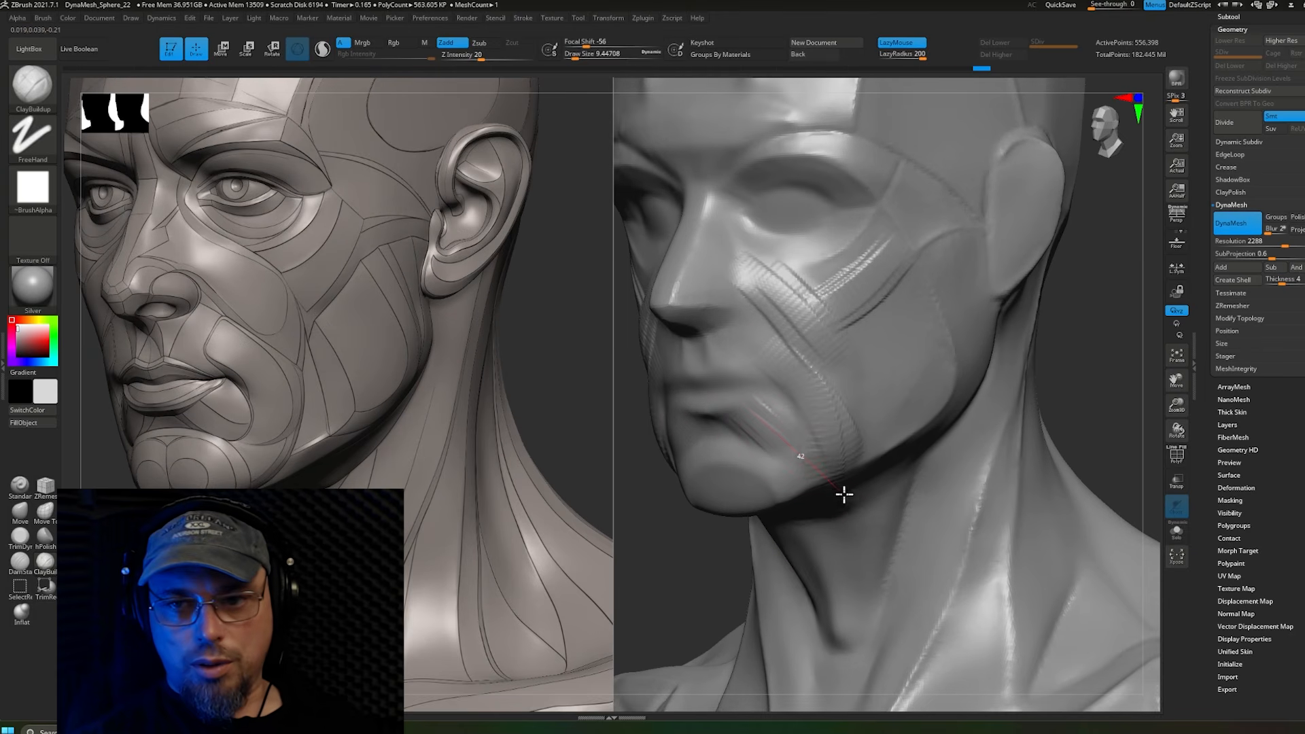
pyautogui.moveTo(844, 494); pyautogui.dragTo(858, 509)
pyautogui.moveTo(760, 431)
pyautogui.mouseDown(button='right')
pyautogui.moveTo(801, 419)
pyautogui.moveTo(752, 417)
pyautogui.mouseUp(button='right')
pyautogui.keyDown('shift'); pyautogui.moveTo(752, 418); pyautogui.dragTo(737, 440); pyautogui.keyUp('shift')
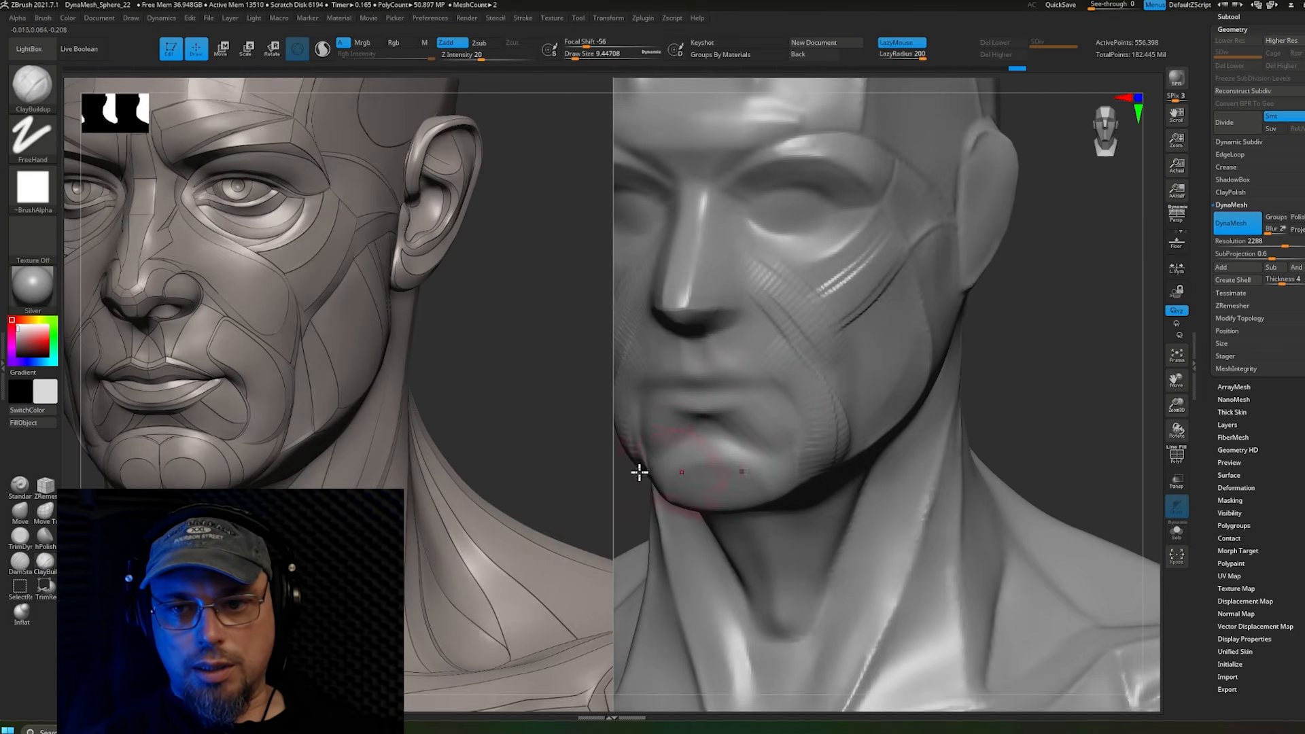
# Step: Carve the mouth line with the DamStandard brush, using a LazyRadius of 200 and a draw size of about 5.75
pyautogui.click(20, 559)
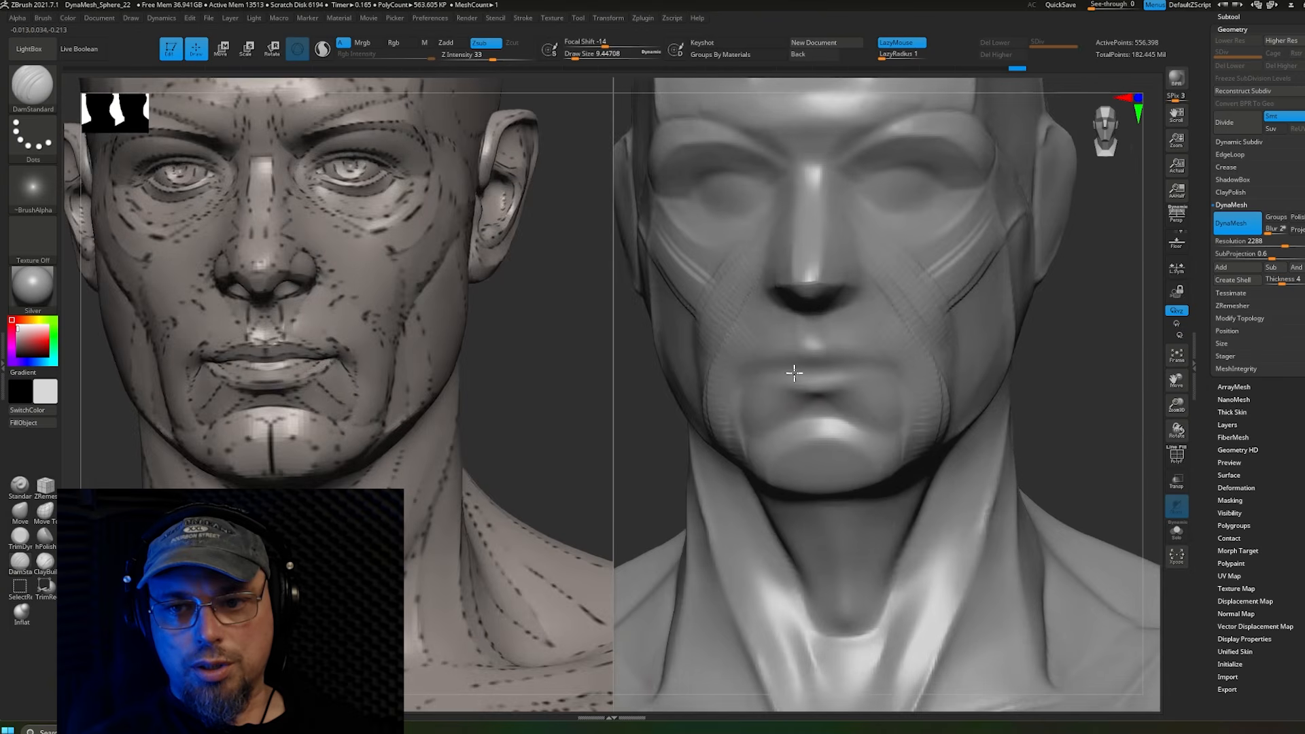
pyautogui.moveTo(747, 376); pyautogui.dragTo(802, 405)
pyautogui.hotkey('ctrl', 'z')
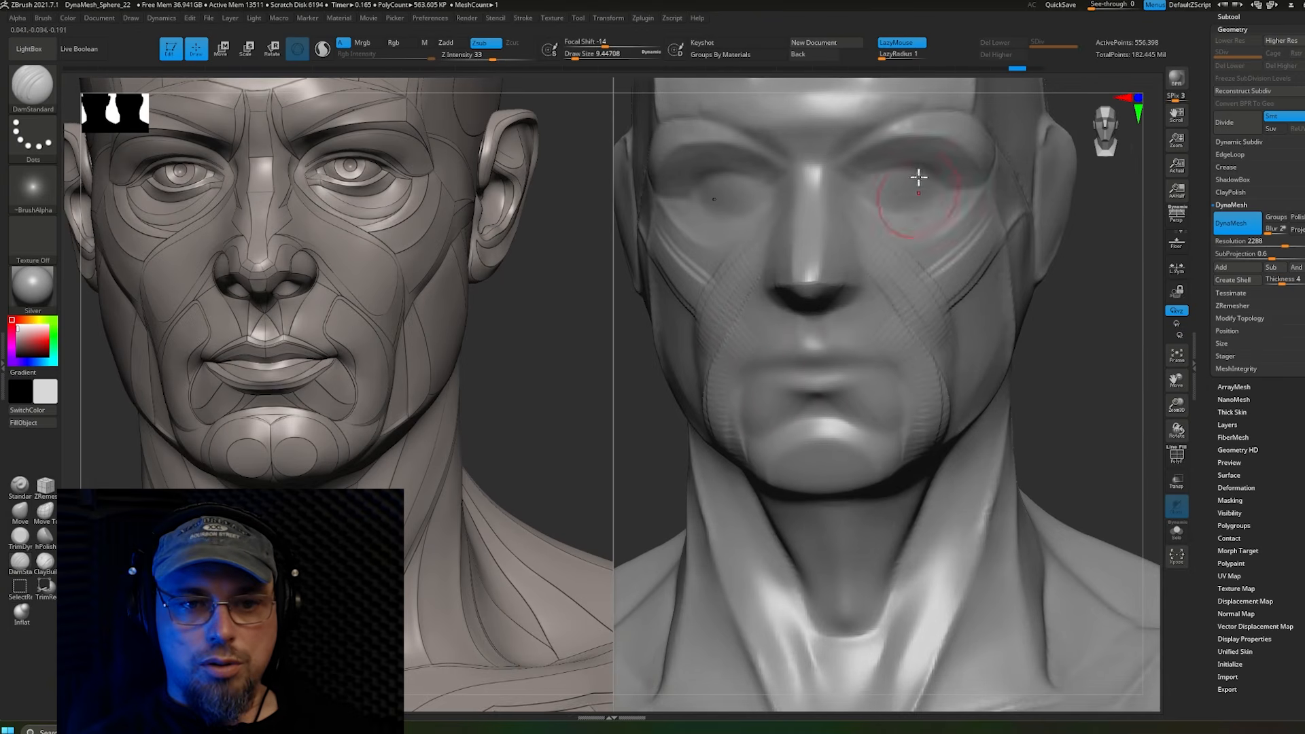
pyautogui.moveTo(883, 56); pyautogui.dragTo(924, 57)
pyautogui.press('s')
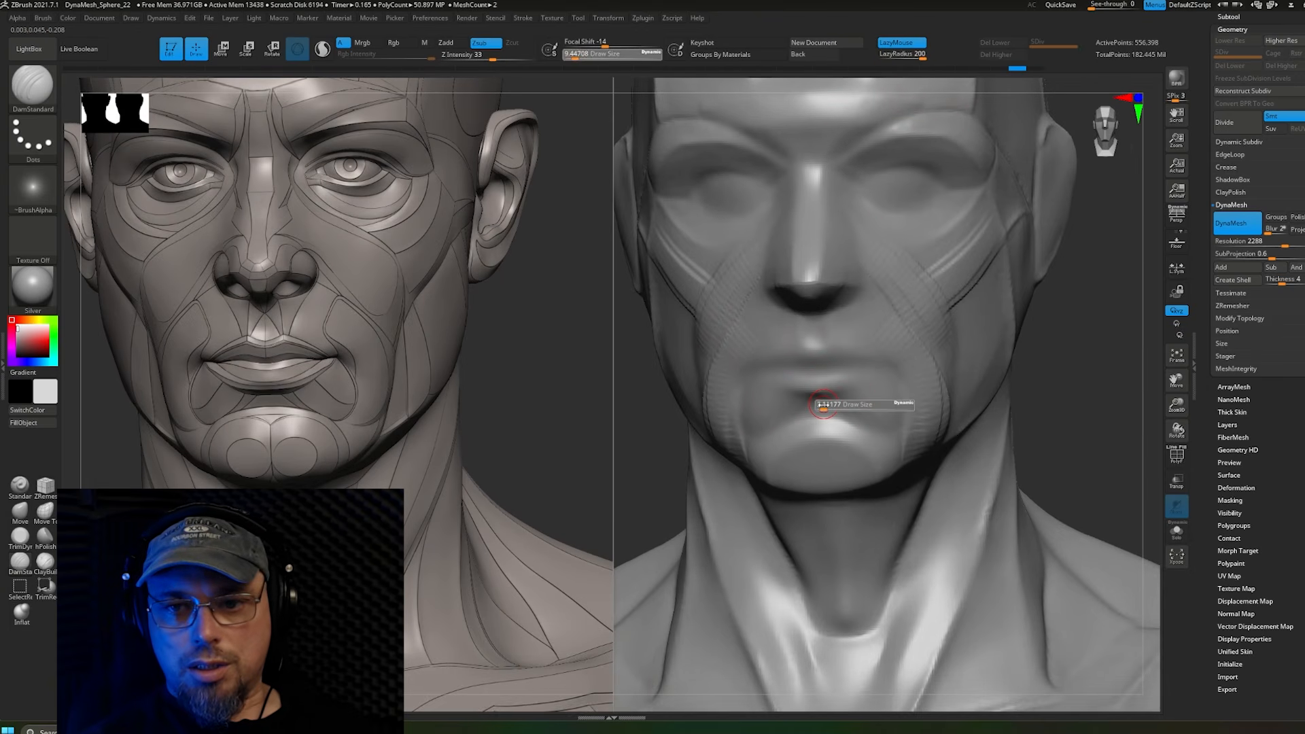
pyautogui.click(824, 405)
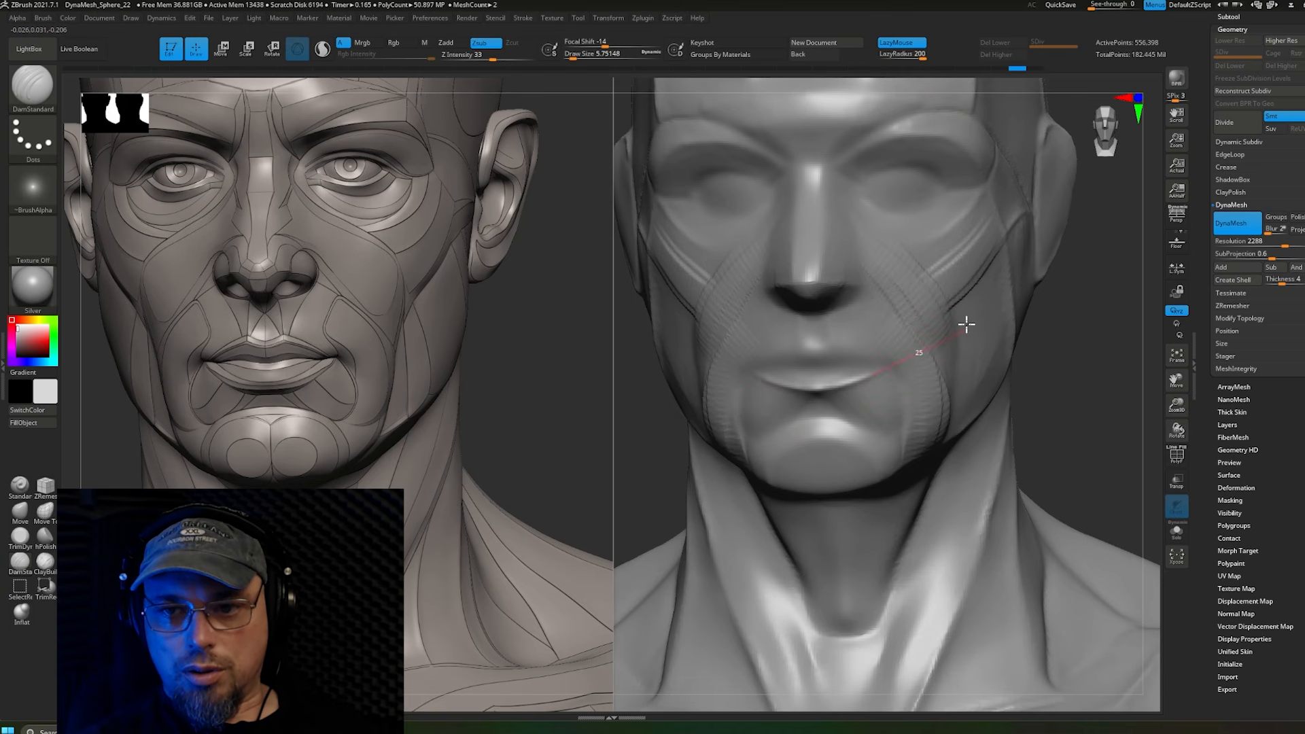
pyautogui.moveTo(966, 324); pyautogui.dragTo(966, 312)
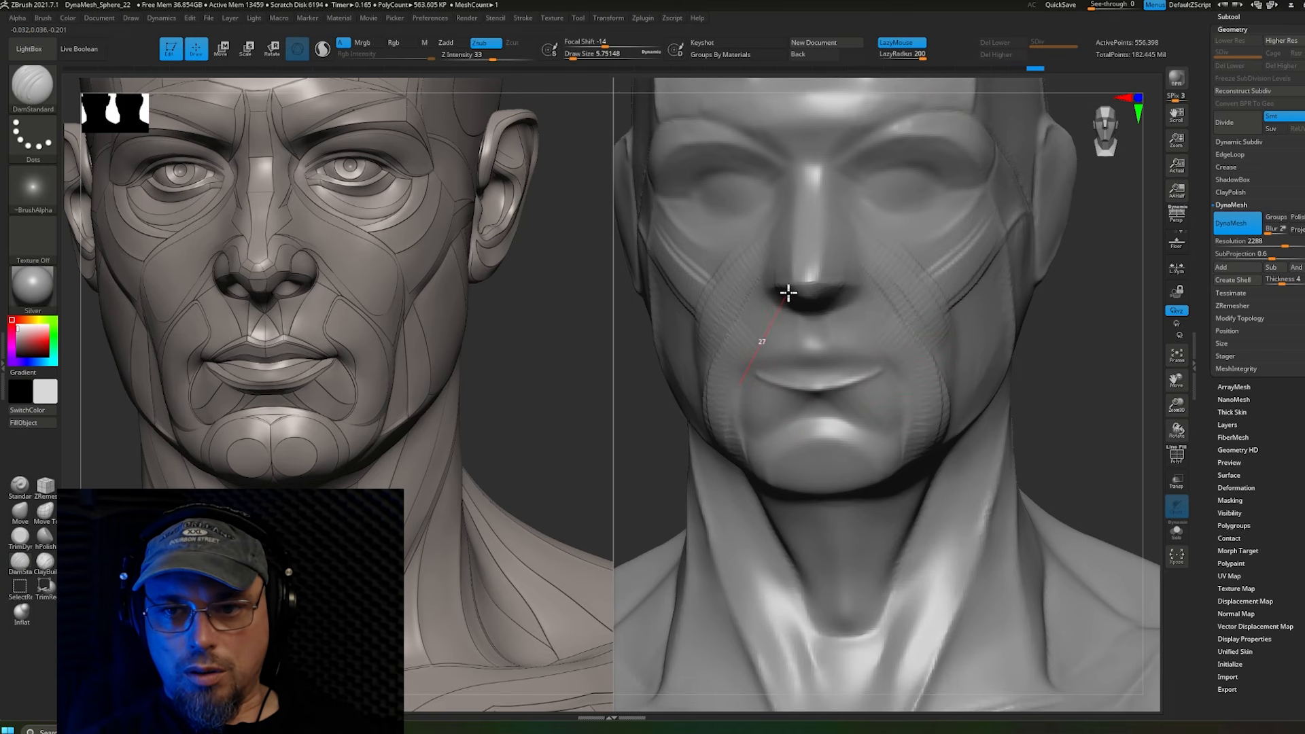
# Step: Carve the upper lip's outline and the lower edge of the bottom lip with the DamStandard brush
pyautogui.moveTo(869, 366)
pyautogui.mouseDown()
pyautogui.moveTo(918, 378)
pyautogui.moveTo(844, 358)
pyautogui.moveTo(763, 363)
pyautogui.mouseUp()
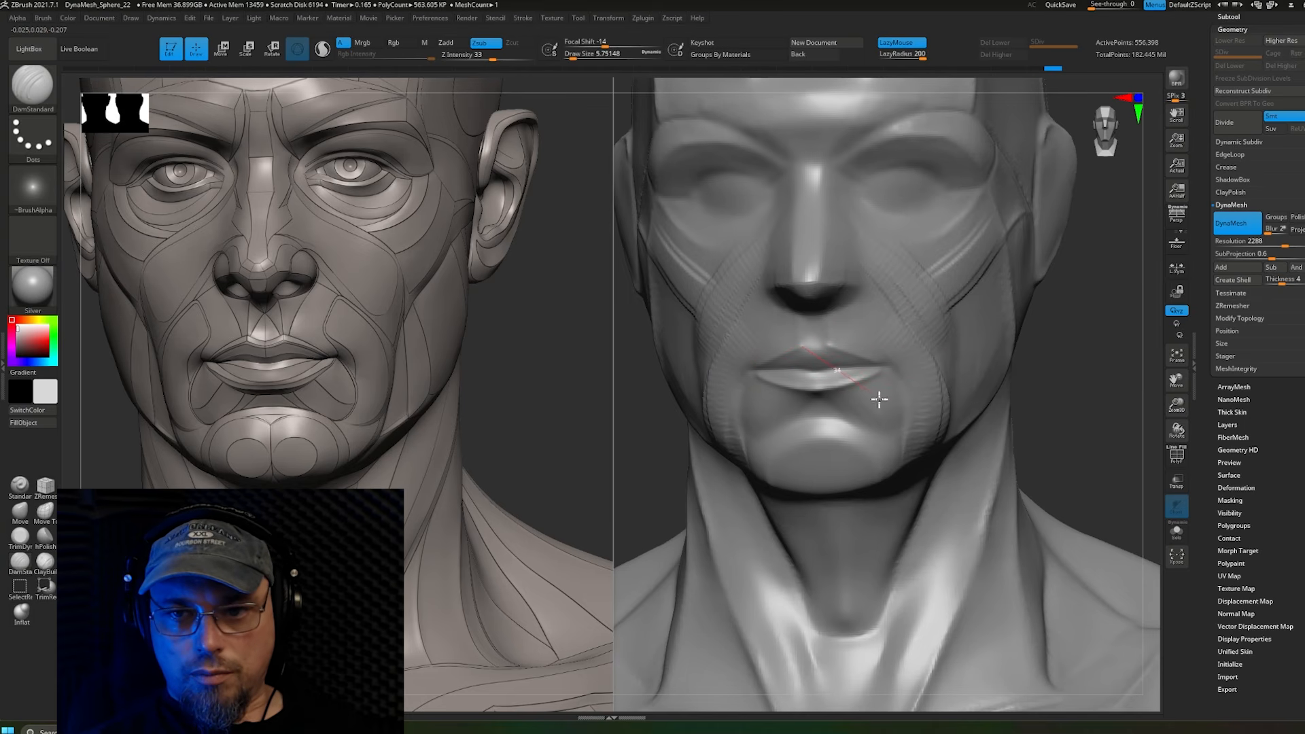
pyautogui.moveTo(925, 362); pyautogui.dragTo(930, 363)
pyautogui.moveTo(930, 363)
pyautogui.mouseDown(button='right')
pyautogui.moveTo(870, 335)
pyautogui.moveTo(891, 312)
pyautogui.moveTo(885, 346)
pyautogui.moveTo(795, 401)
pyautogui.mouseUp(button='right')
pyautogui.press('space')
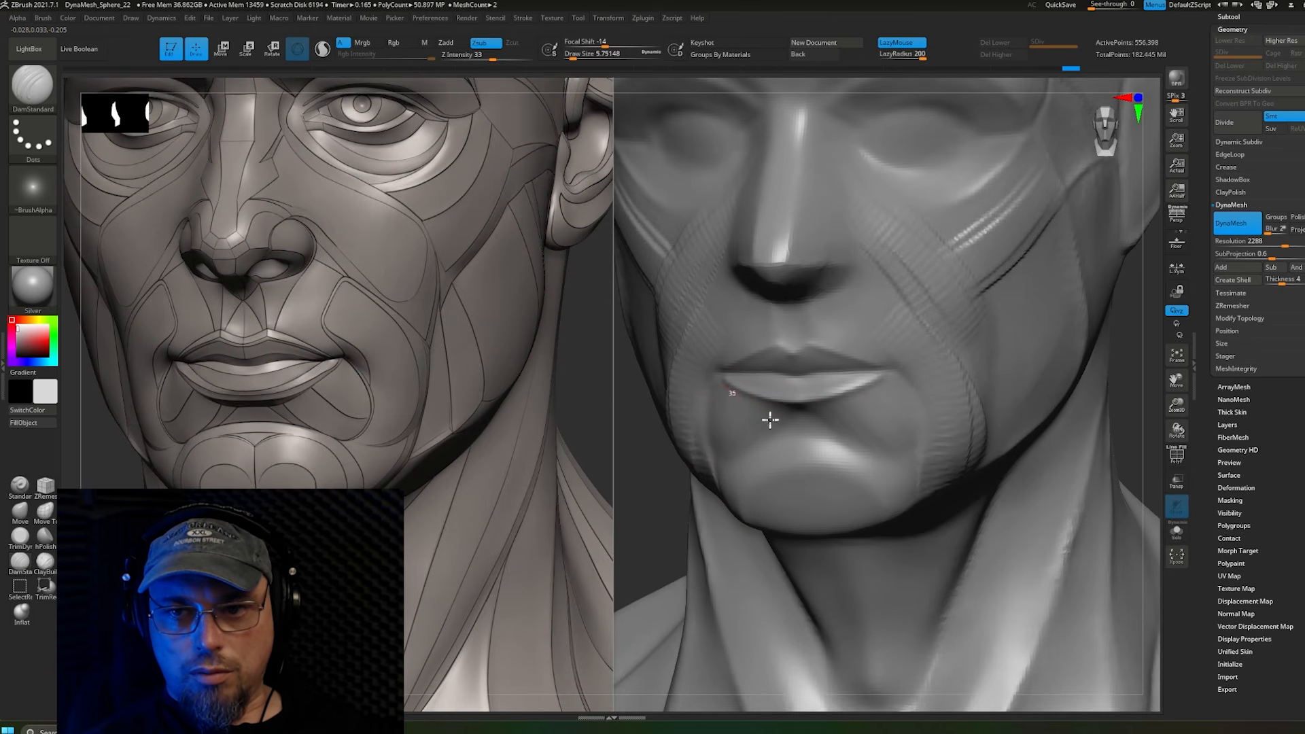
pyautogui.moveTo(855, 430); pyautogui.dragTo(882, 407)
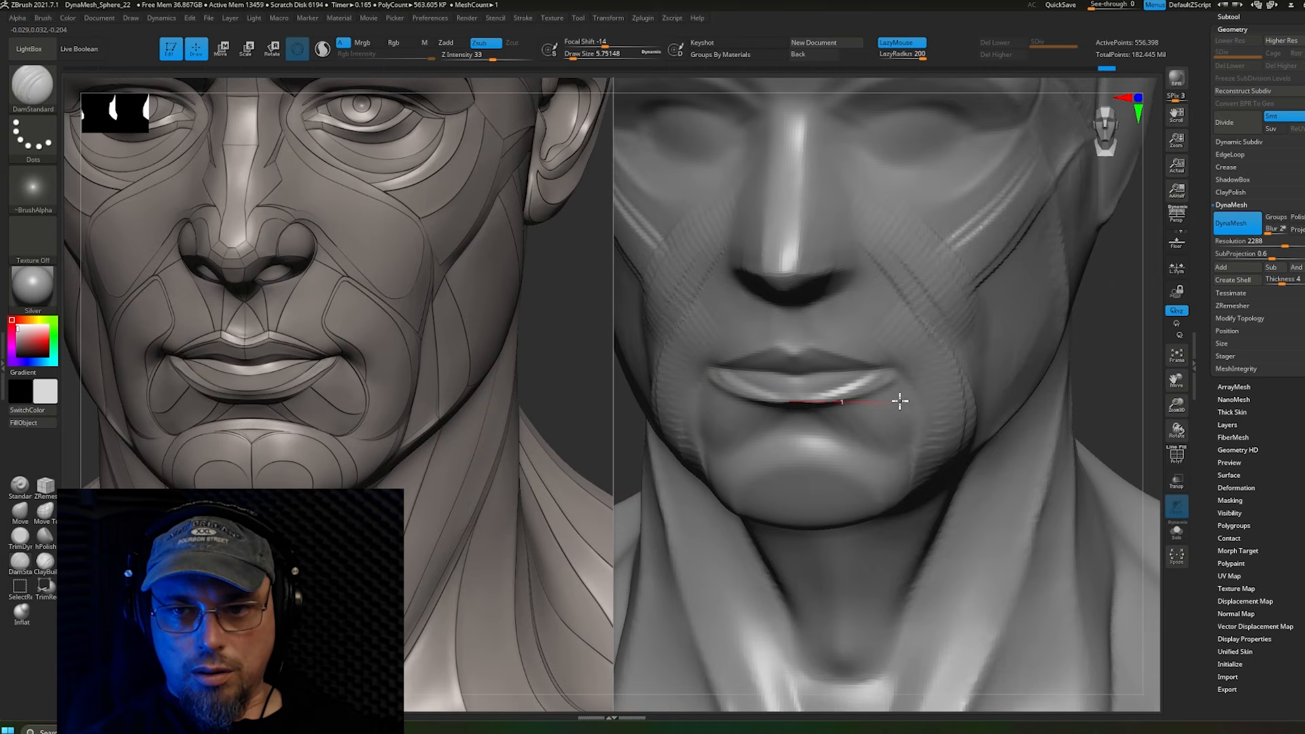
pyautogui.moveTo(900, 401); pyautogui.dragTo(901, 400)
pyautogui.moveTo(892, 387)
pyautogui.mouseDown(button='right')
pyautogui.moveTo(874, 377)
pyautogui.moveTo(779, 404)
pyautogui.moveTo(790, 391)
pyautogui.mouseUp(button='right')
# Step: Adjust the lower lip's shape with the Move brush at a draw size of about 7.5
pyautogui.click(20, 511)
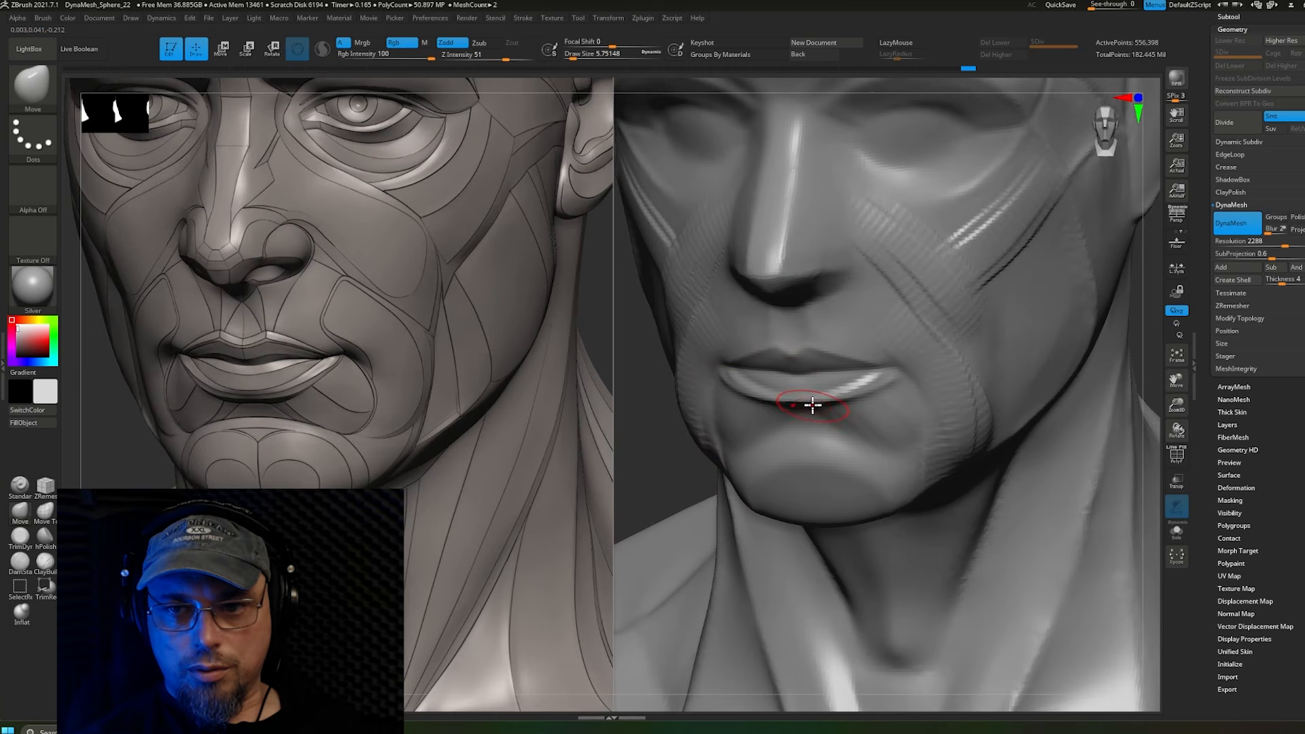
pyautogui.press(']')
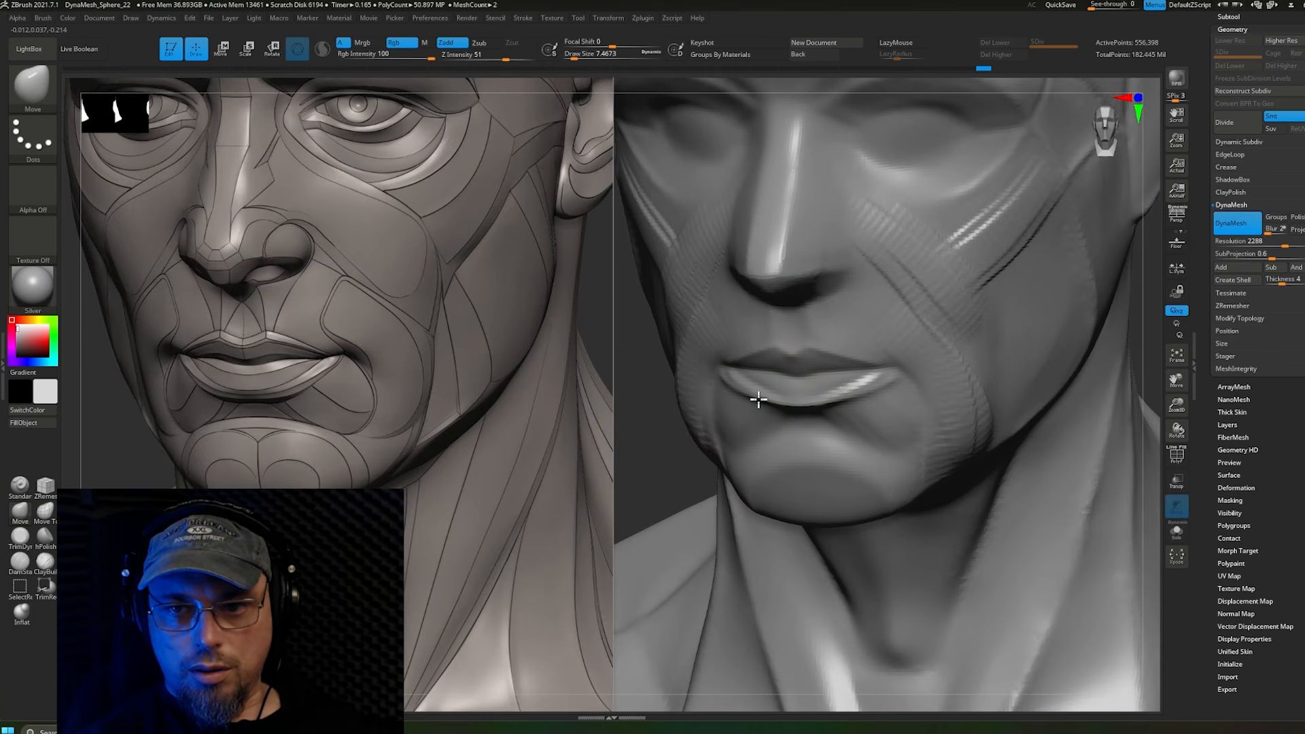
pyautogui.moveTo(759, 399)
pyautogui.mouseDown(button='right')
pyautogui.moveTo(848, 379)
pyautogui.moveTo(774, 380)
pyautogui.moveTo(820, 365)
pyautogui.moveTo(772, 361)
pyautogui.moveTo(752, 378)
pyautogui.moveTo(768, 381)
pyautogui.mouseUp(button='right')
# Step: Smooth the mouth corners and recarve the parting line between the lips with the DamStandard brush
pyautogui.click(19, 562)
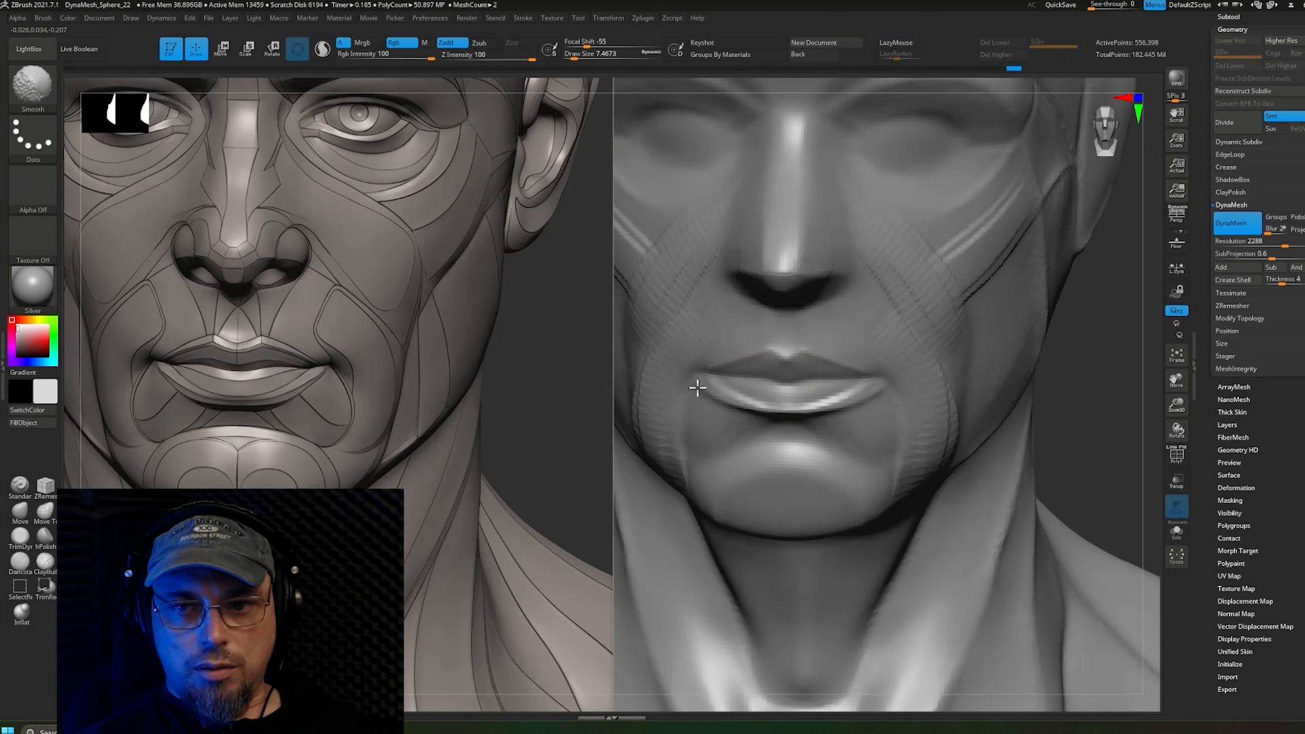
pyautogui.keyDown('shift'); pyautogui.moveTo(693, 387); pyautogui.dragTo(718, 399); pyautogui.keyUp('shift')
pyautogui.moveTo(777, 379); pyautogui.dragTo(752, 379, button='right')
pyautogui.rightClick(752, 379)
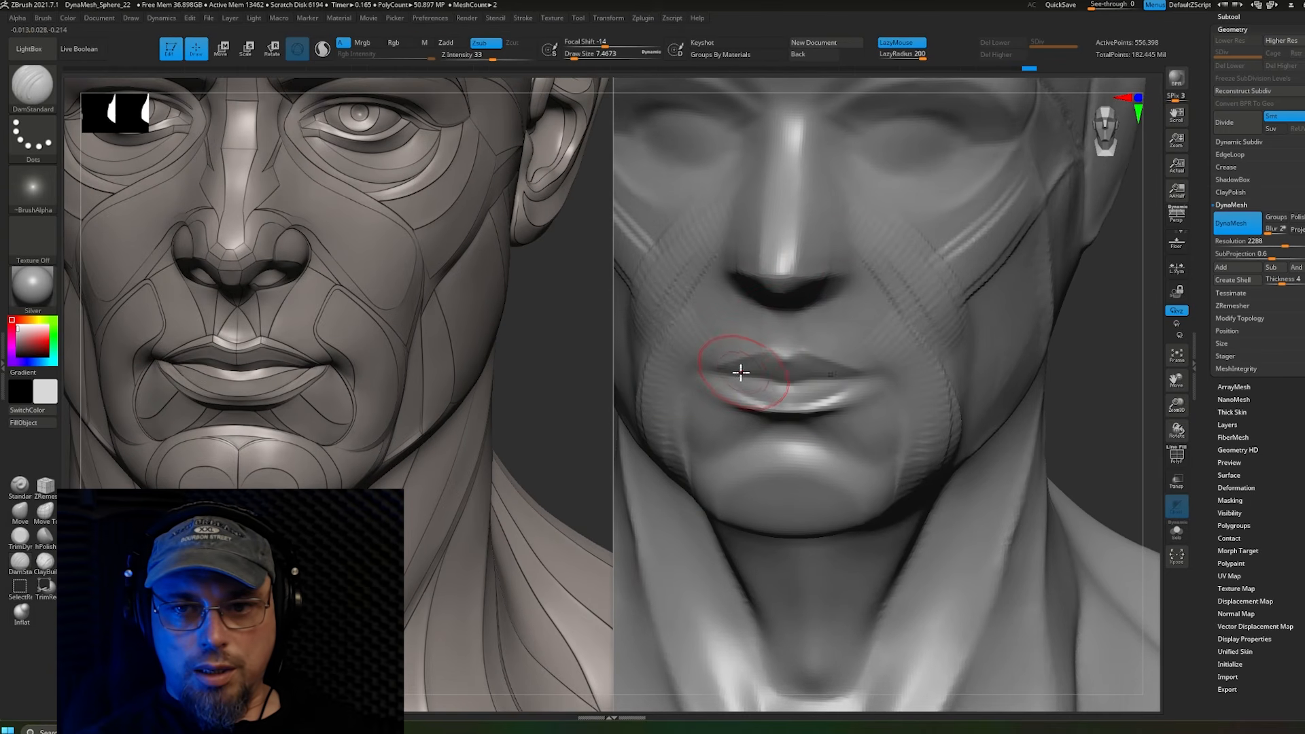
pyautogui.moveTo(717, 374); pyautogui.dragTo(738, 373)
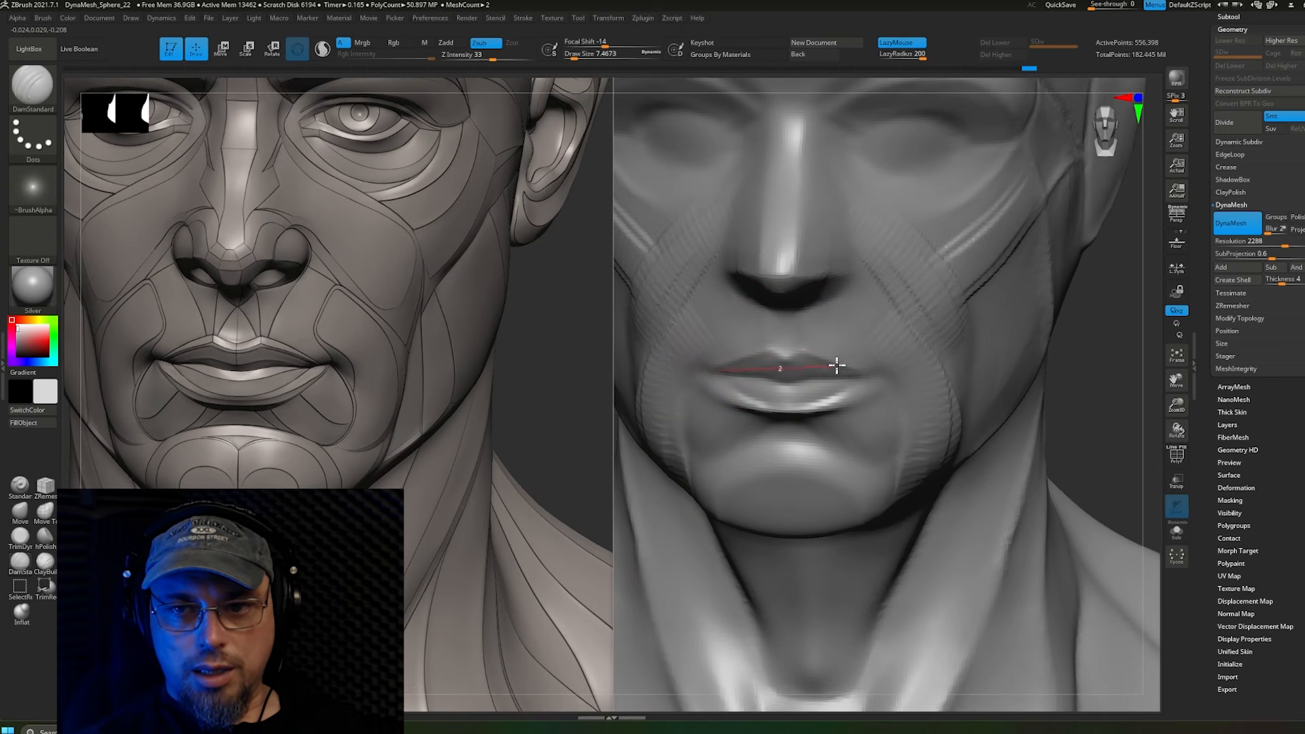
pyautogui.moveTo(720, 380); pyautogui.dragTo(846, 361)
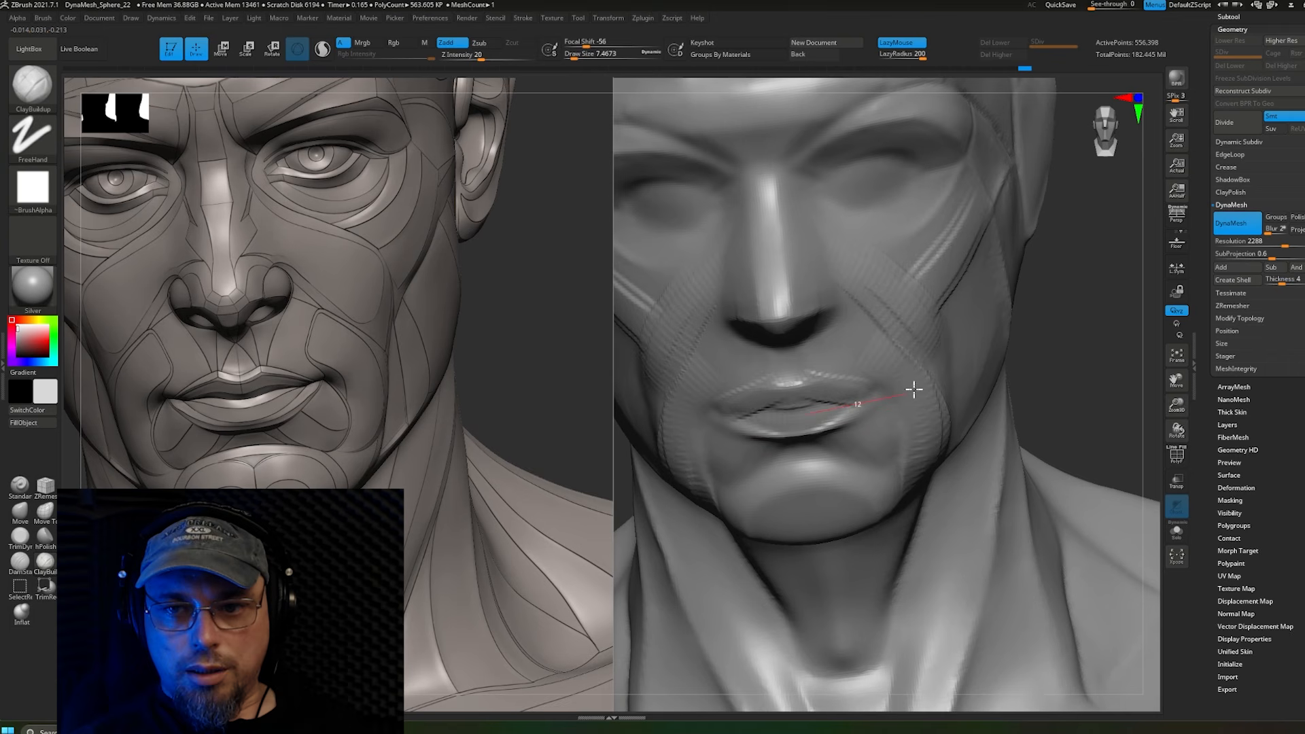
# Step: Build up the lip volume toward the mouth corner with the ClayBuildup brush and reduce its draw size
pyautogui.moveTo(915, 389); pyautogui.dragTo(946, 380)
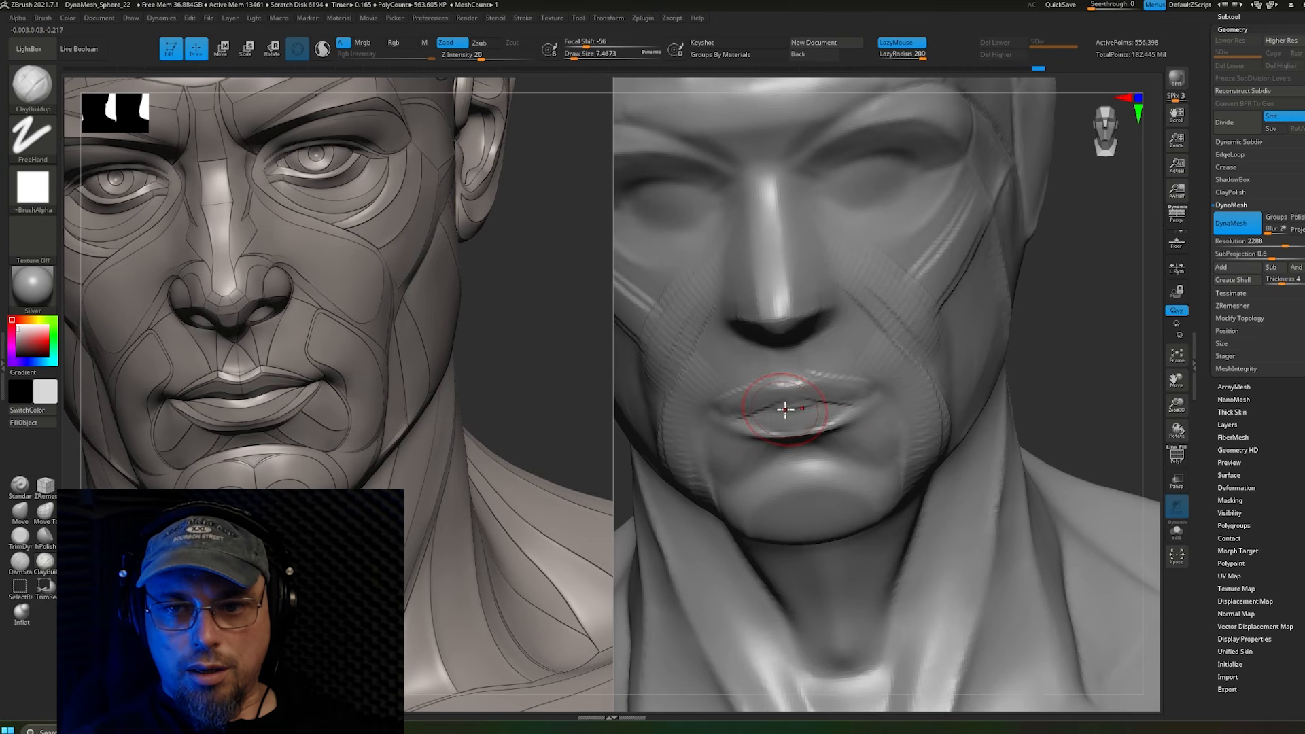
pyautogui.press('s')
pyautogui.moveTo(782, 409); pyautogui.dragTo(778, 409)
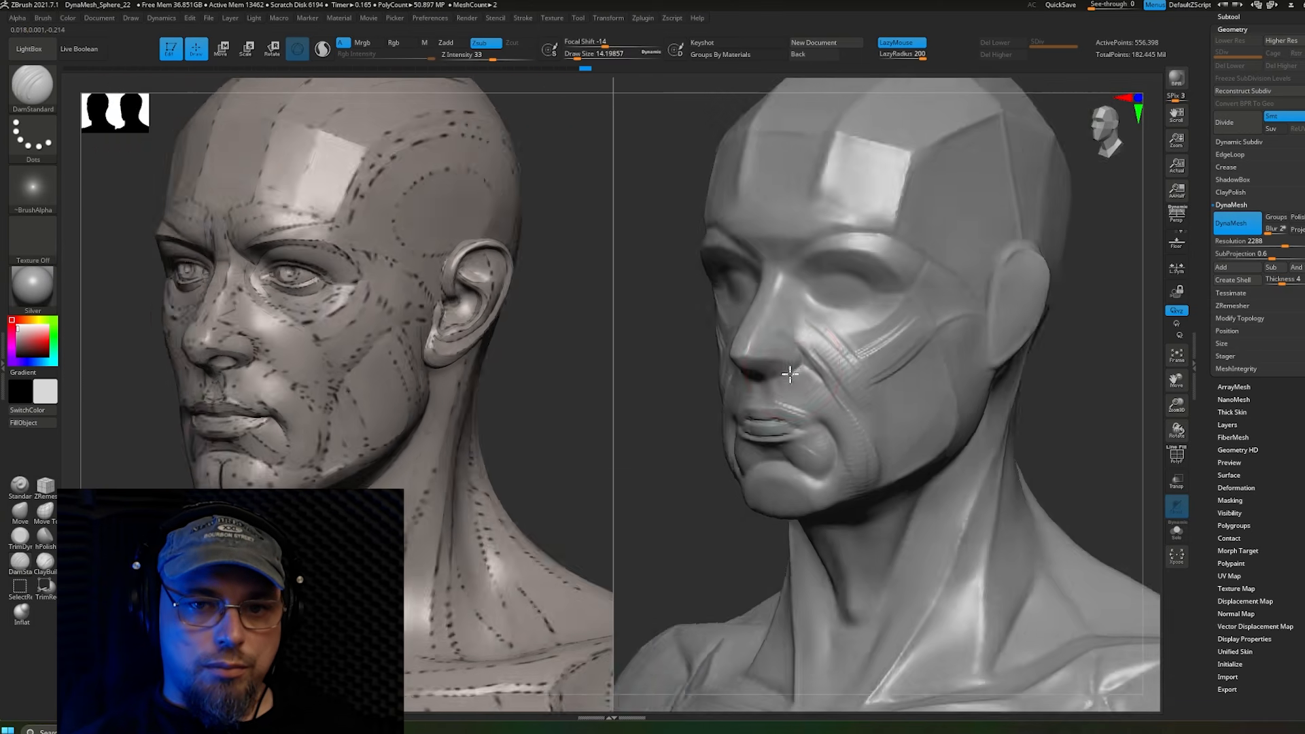
# Step: Carve the philtrum edges and the upper lip plane below the nostril with the DamStandard brush at a draw size of about 14.2
pyautogui.moveTo(679, 340); pyautogui.dragTo(302, 377)
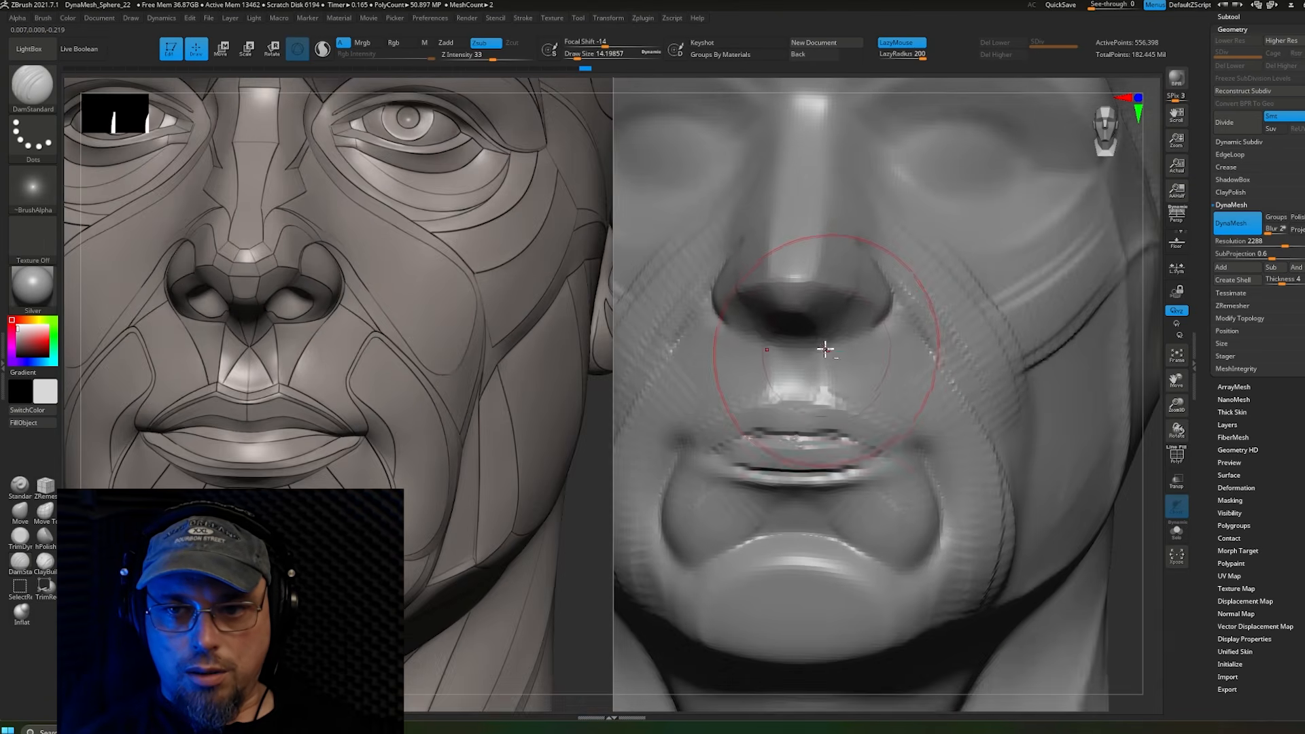
pyautogui.moveTo(825, 349); pyautogui.dragTo(838, 440)
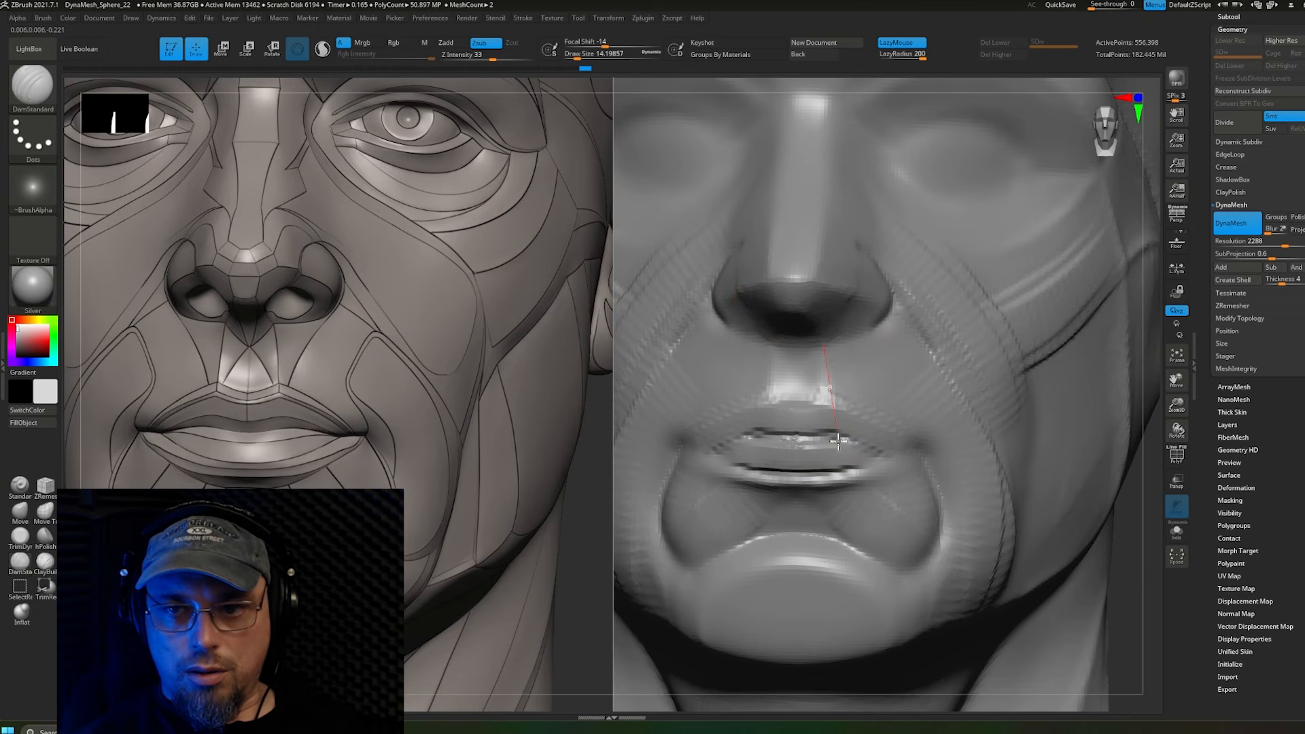
pyautogui.moveTo(840, 487); pyautogui.dragTo(832, 481)
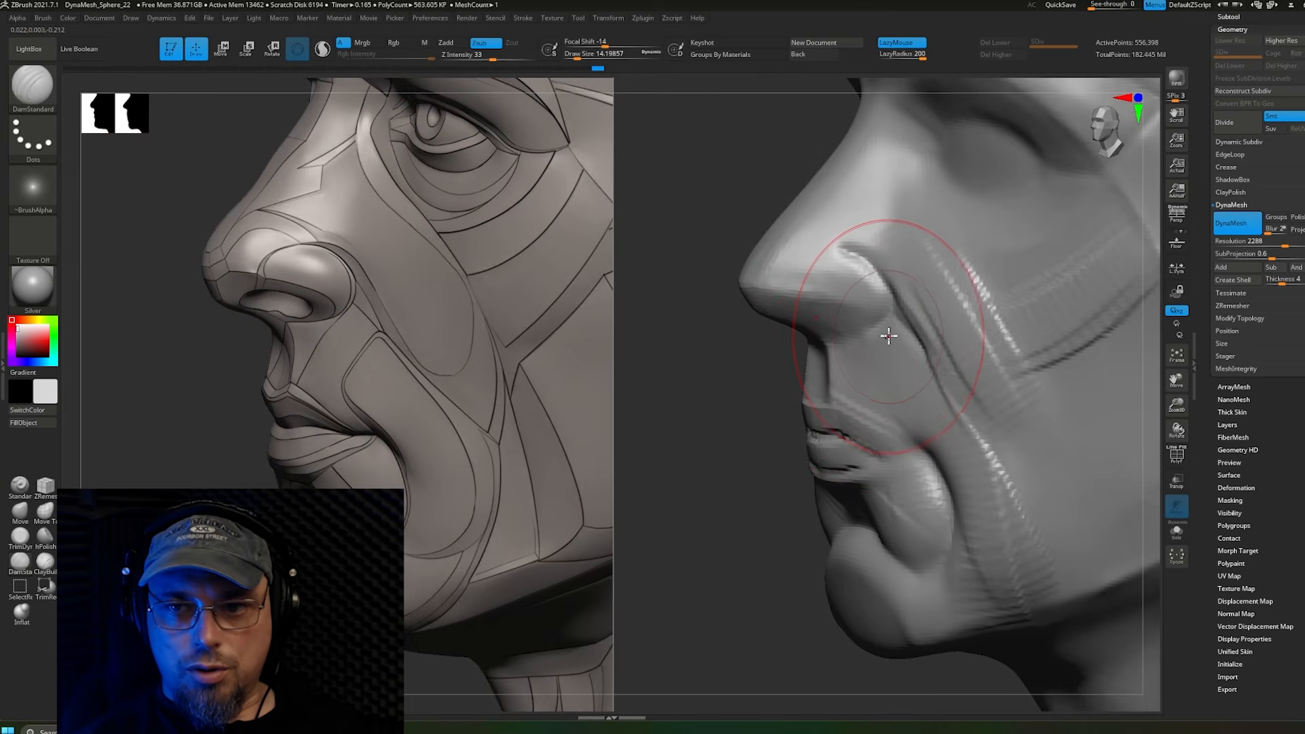
pyautogui.moveTo(887, 322); pyautogui.dragTo(829, 388)
pyautogui.moveTo(772, 487); pyautogui.dragTo(765, 485)
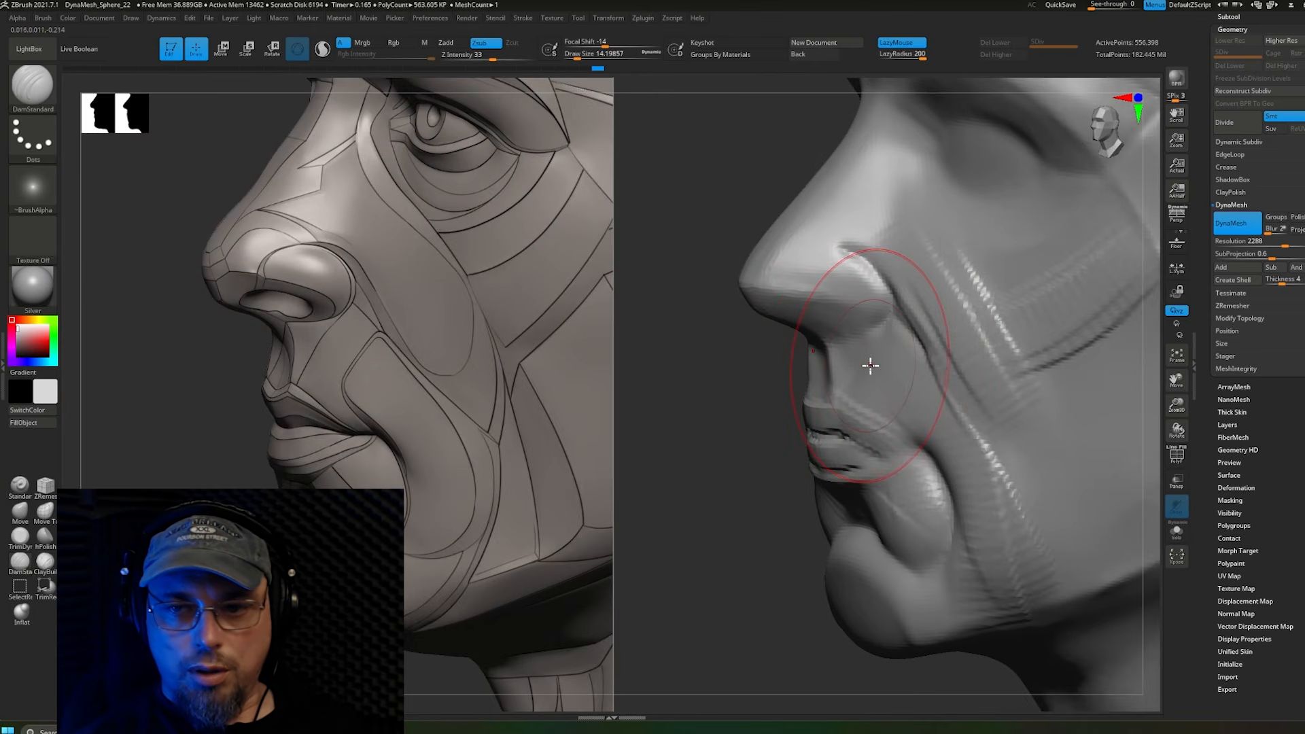
# Step: Sharpen the upper lip edge and the creases between nose and mouth with DamStandard at a draw size of about 6.6
pyautogui.press('s')
pyautogui.moveTo(871, 363); pyautogui.dragTo(860, 361)
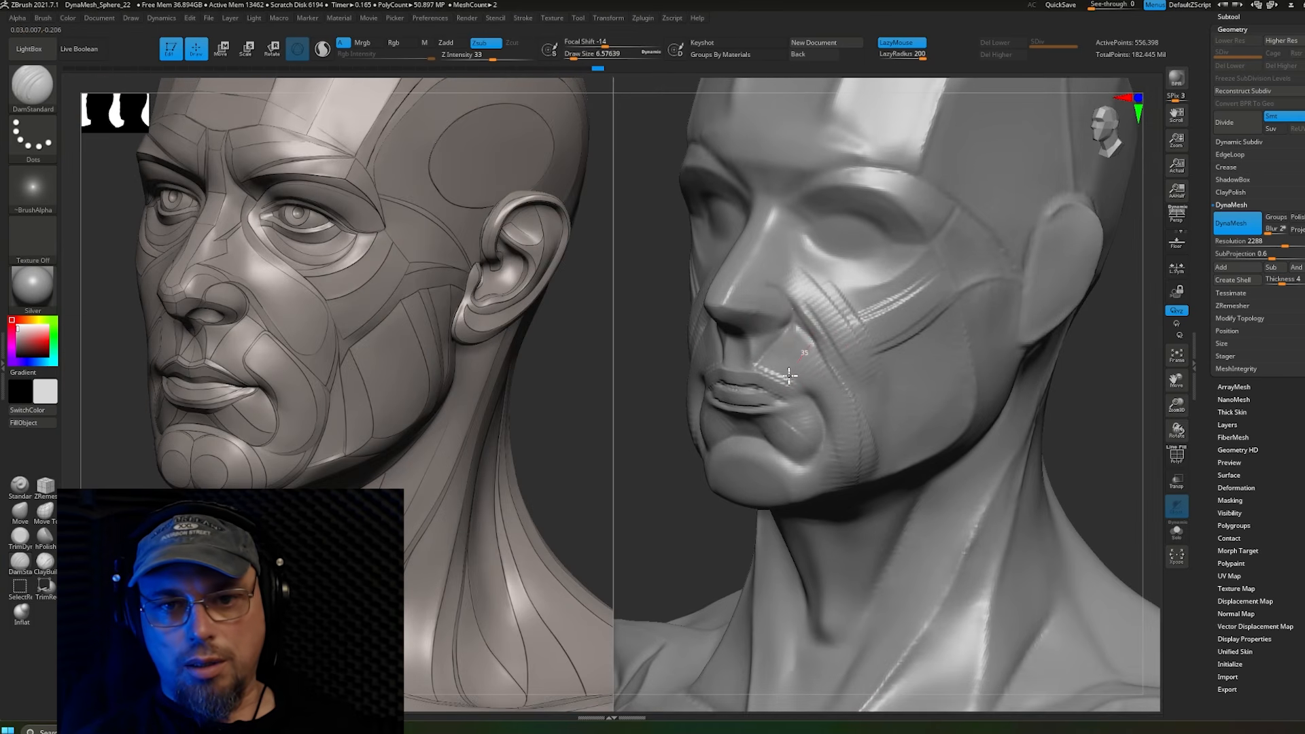
pyautogui.moveTo(789, 376); pyautogui.dragTo(823, 348)
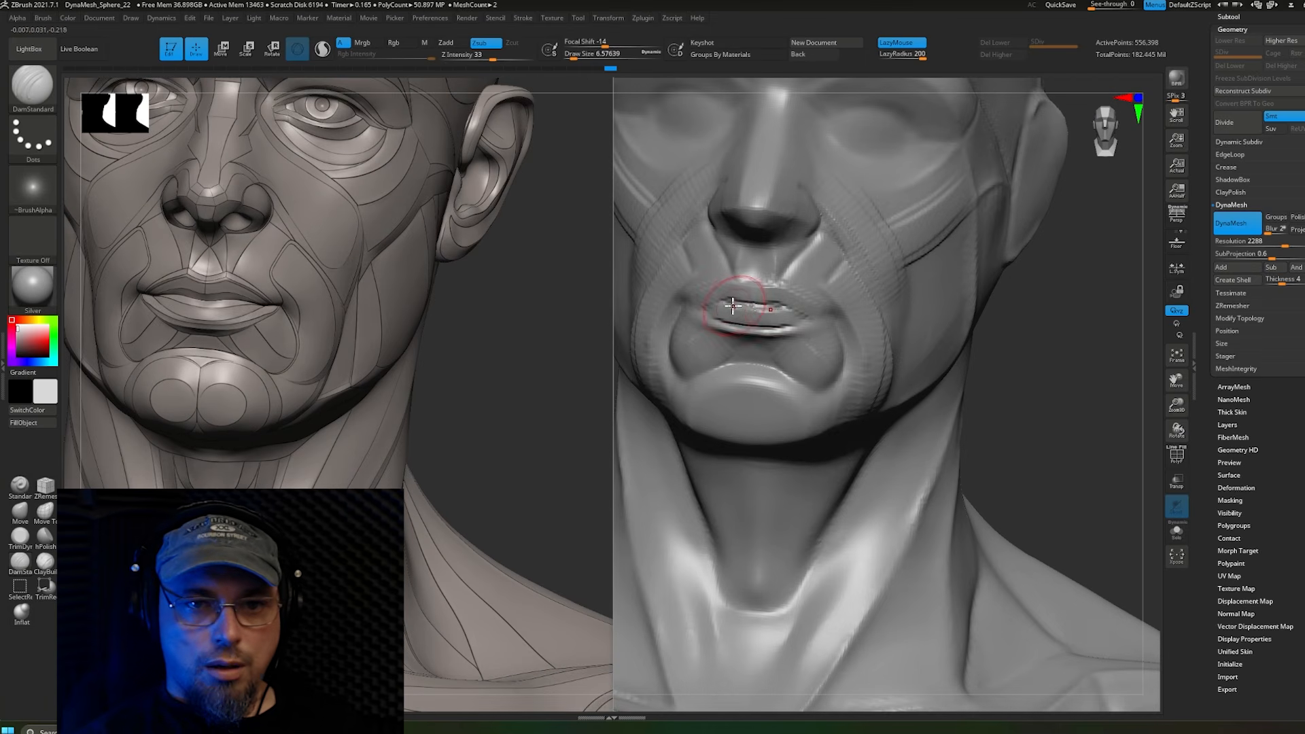
pyautogui.moveTo(748, 299); pyautogui.dragTo(781, 307)
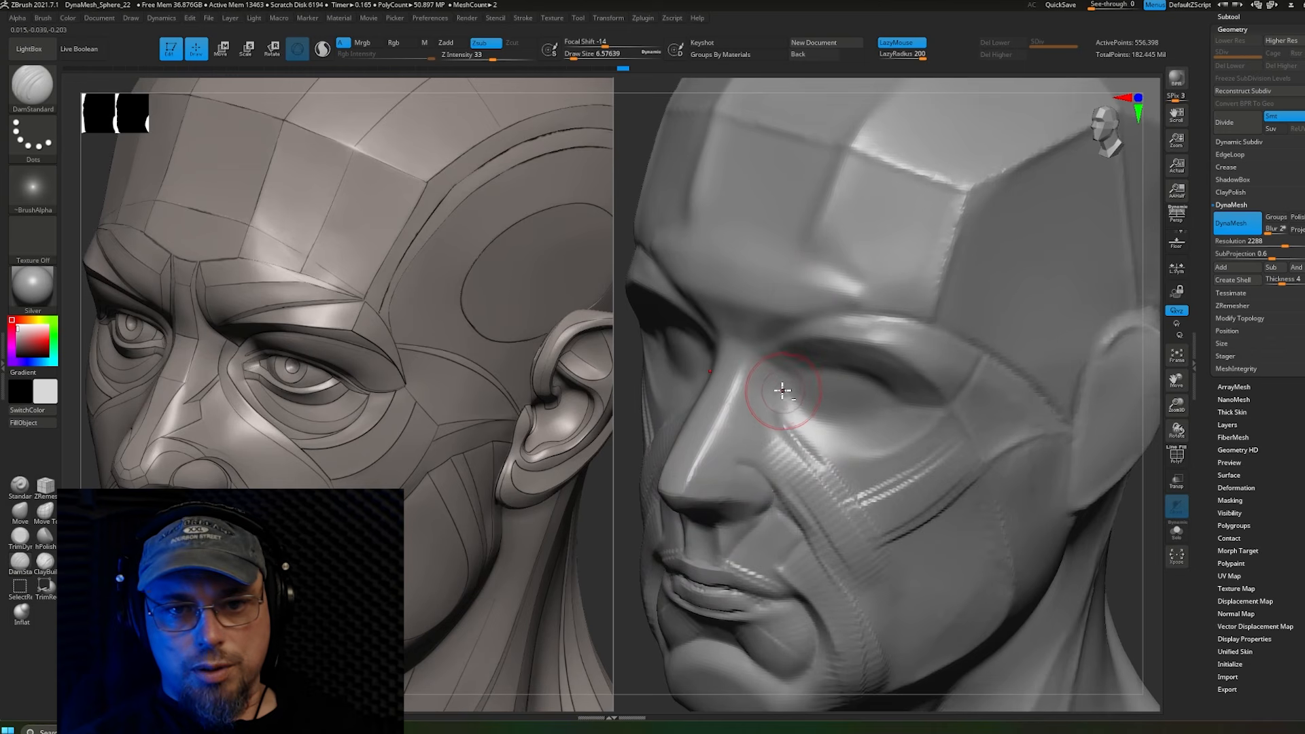
# Step: Carve plane lines from the inner eye corner down beside the nose, enlarging the DamStandard draw size to about 15.6
pyautogui.moveTo(770, 370); pyautogui.dragTo(770, 425)
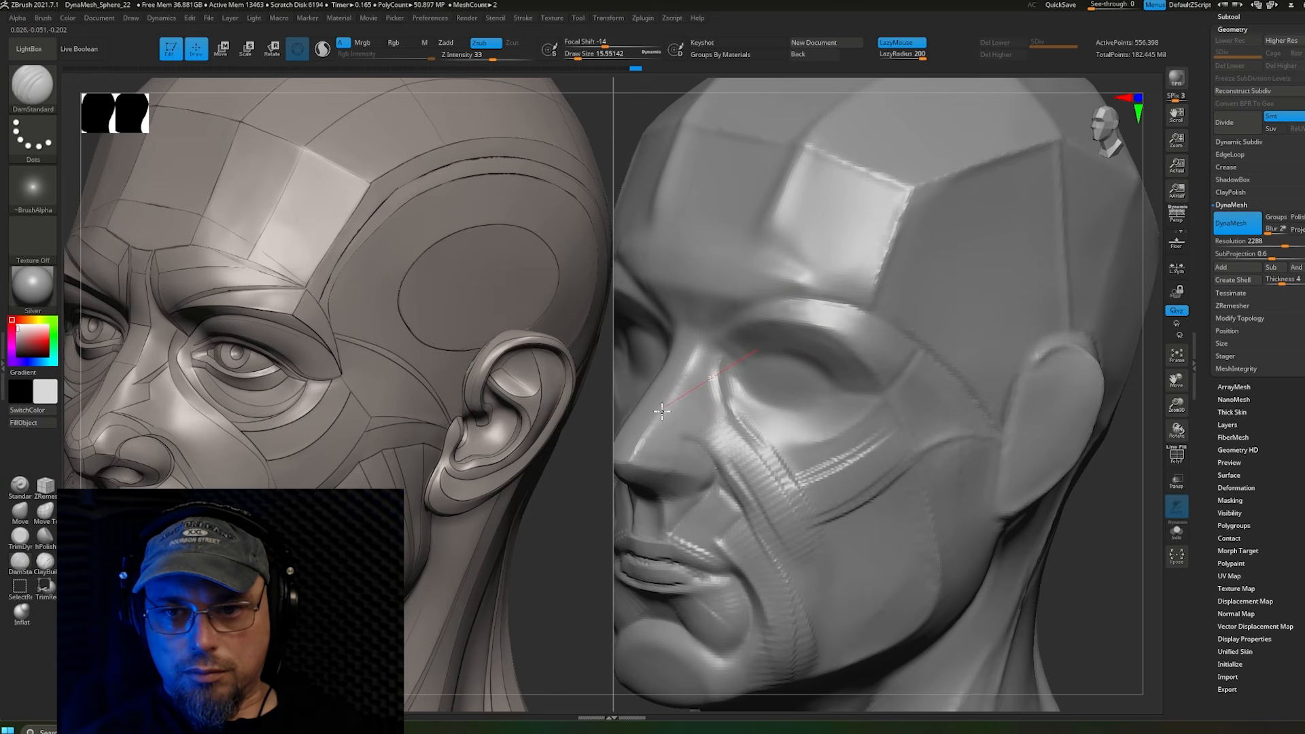
pyautogui.moveTo(661, 410)
pyautogui.mouseDown()
pyautogui.moveTo(679, 452)
pyautogui.moveTo(717, 476)
pyautogui.mouseUp()
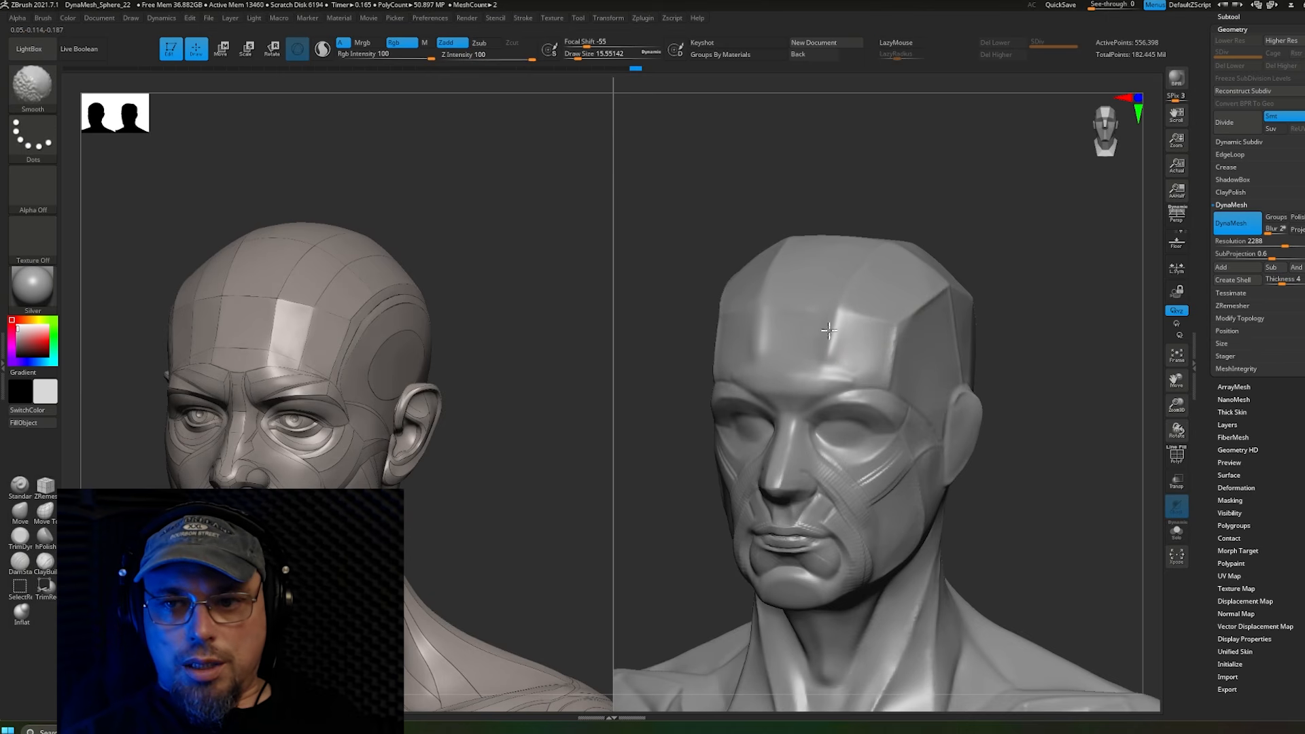
# Step: Shape the inner brow planes with ClayBuildup and DamStandard, carving down the side of the nose bridge at a draw size of about 11.7
pyautogui.press('b')
pyautogui.press('c')
pyautogui.press('b')
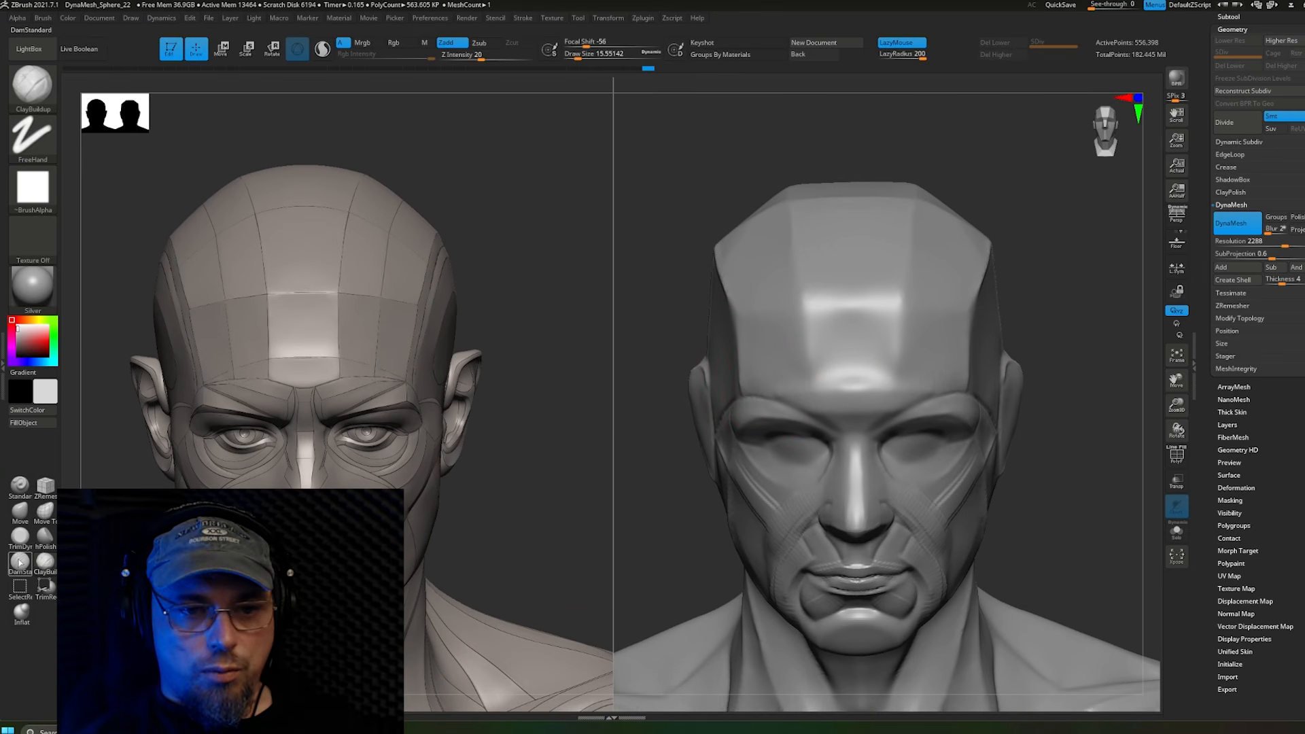
pyautogui.click(20, 562)
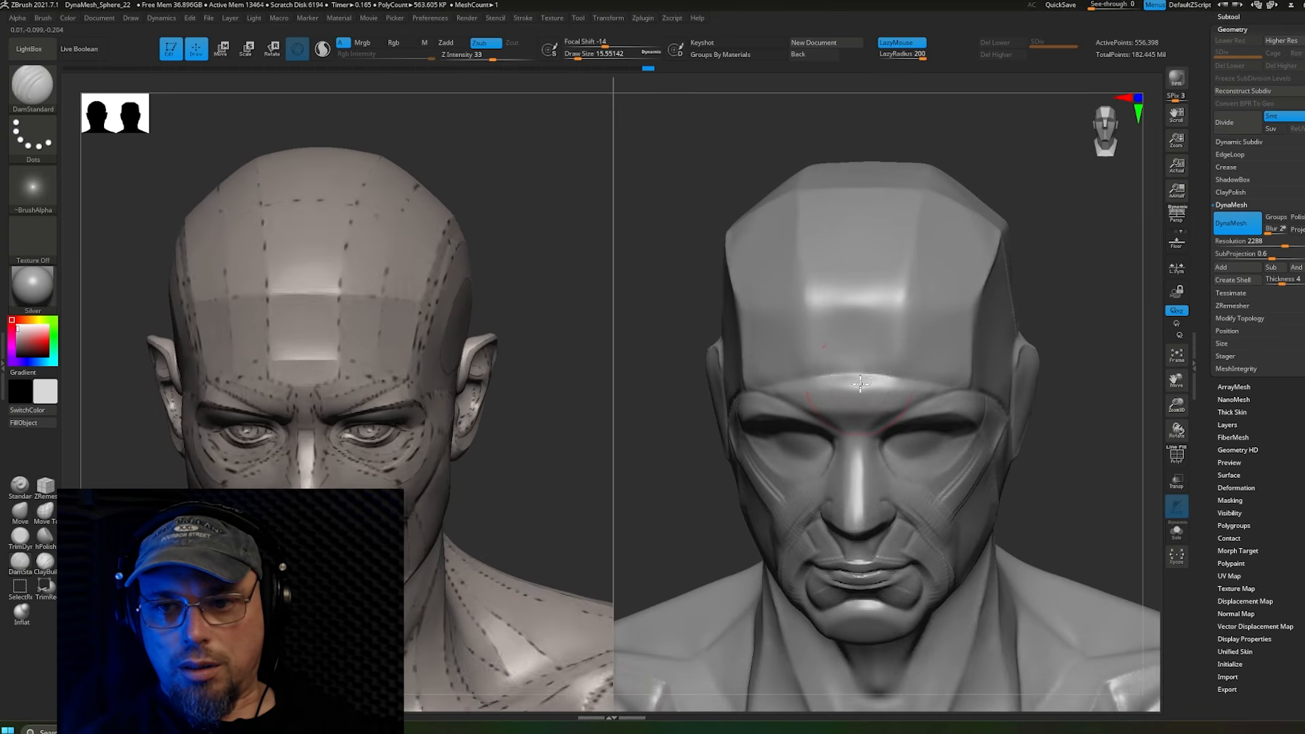
pyautogui.press('s')
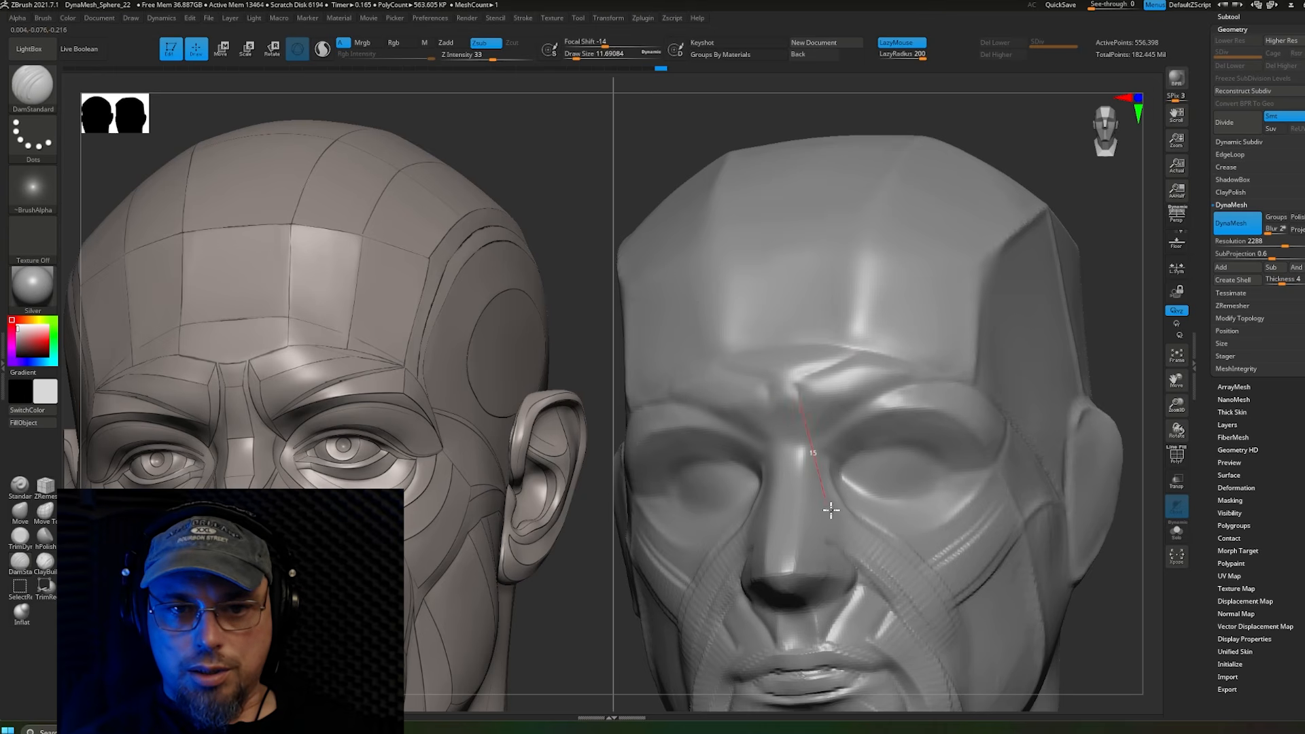
pyautogui.moveTo(831, 510); pyautogui.dragTo(838, 517)
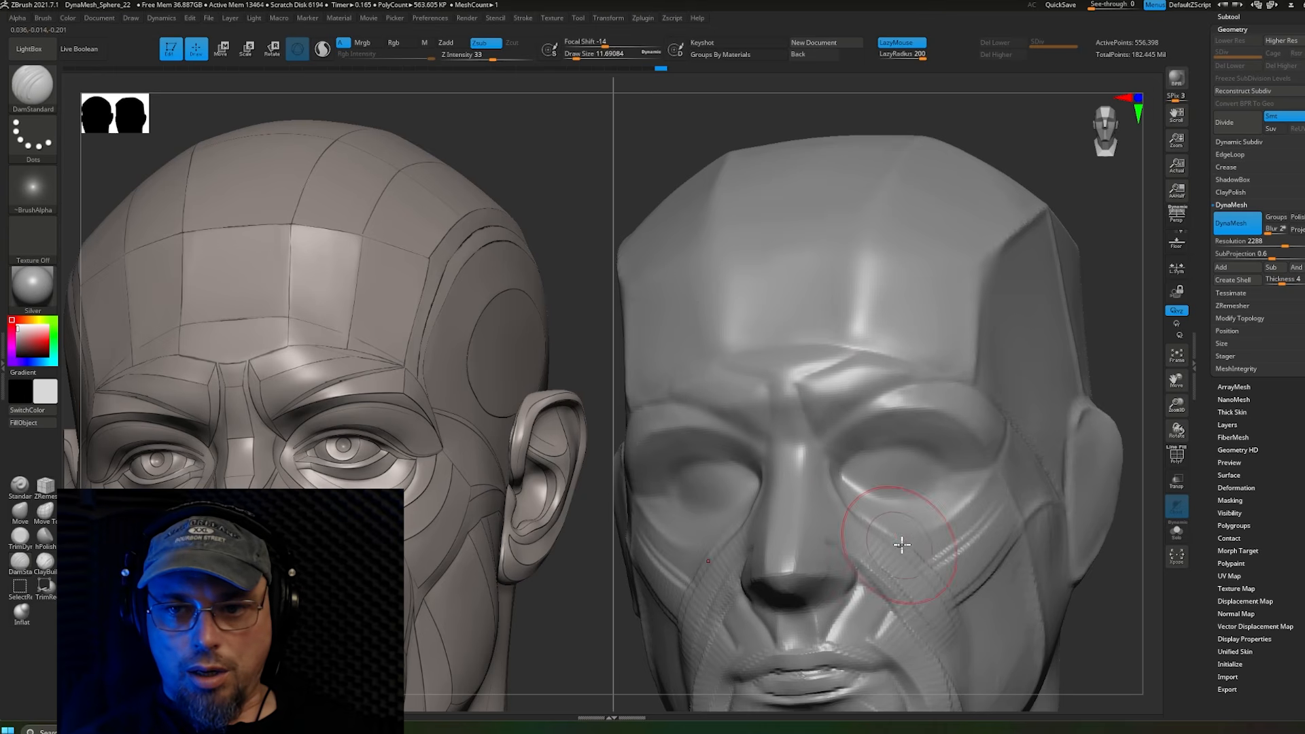
# Step: Carve the crease above the inner brow with the DamStandard brush at a draw size of about 6.6
pyautogui.press('s')
pyautogui.moveTo(865, 381); pyautogui.dragTo(856, 382)
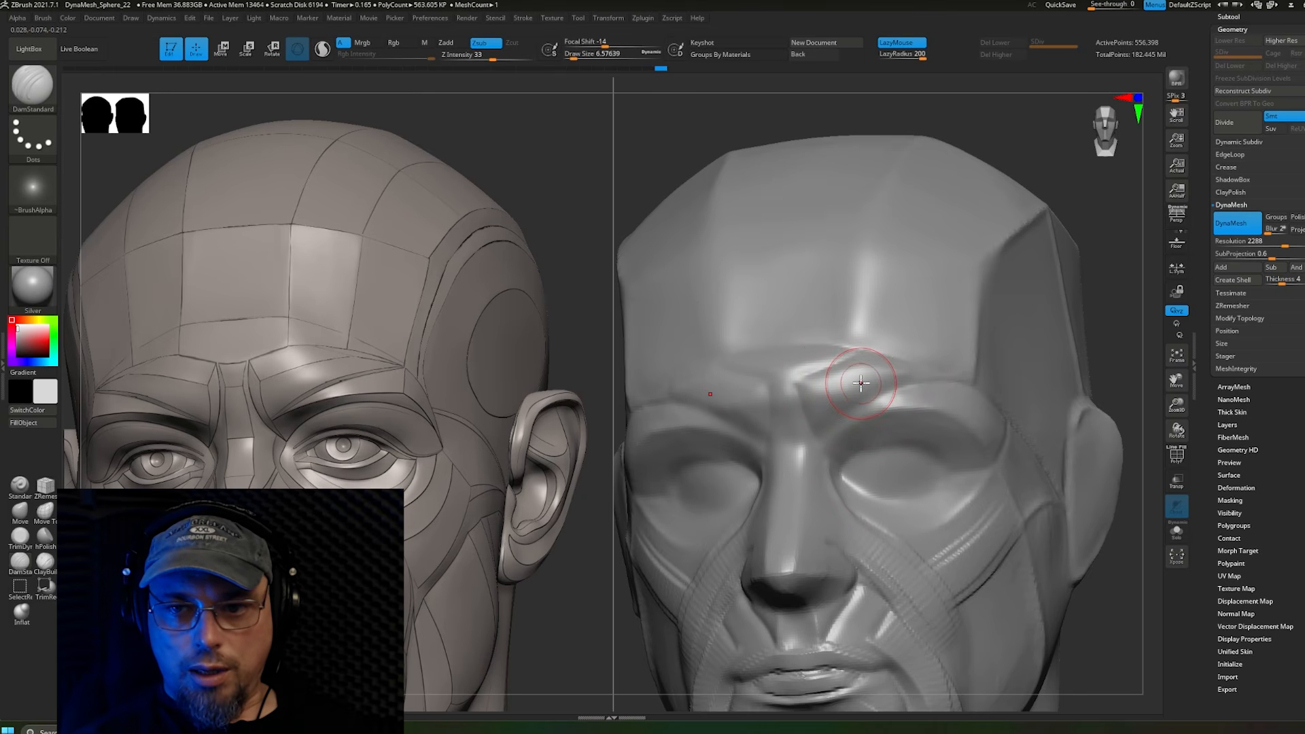
pyautogui.keyDown('ctrl'); pyautogui.moveTo(857, 381); pyautogui.dragTo(866, 382, button='right'); pyautogui.keyUp('ctrl')
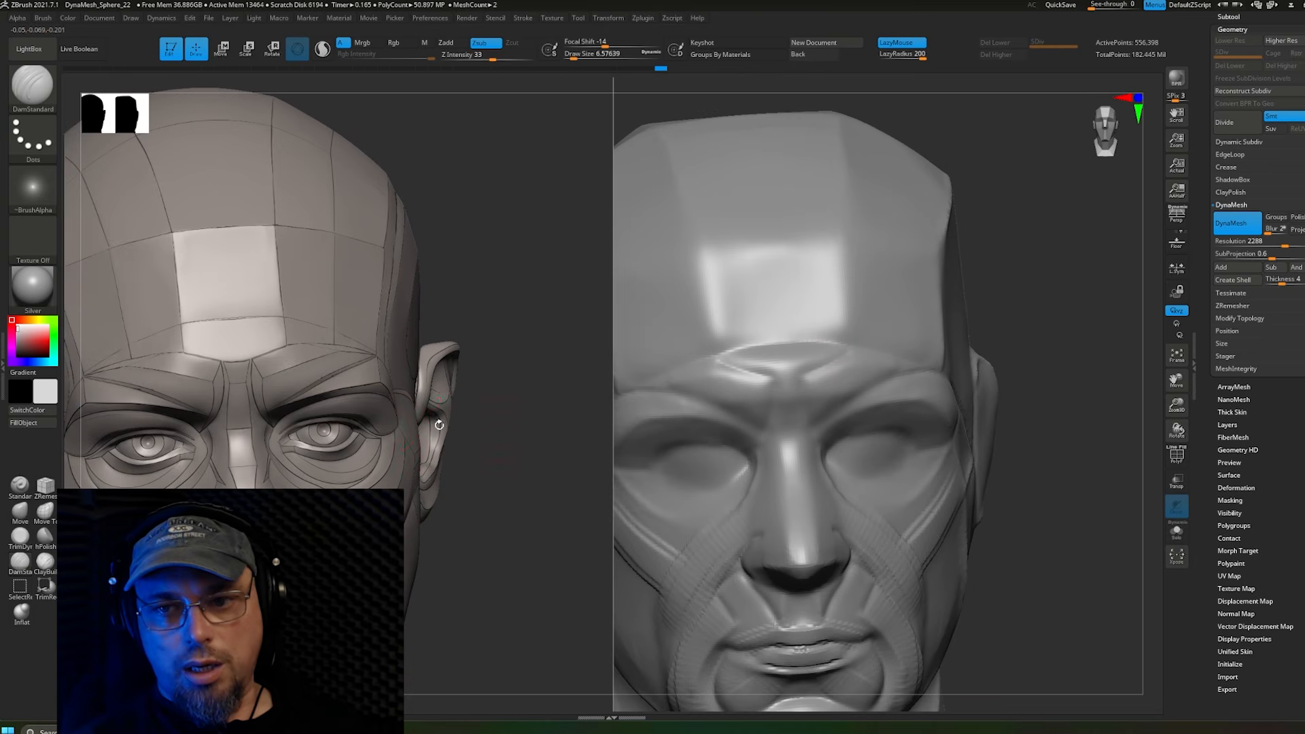
pyautogui.moveTo(843, 367)
pyautogui.mouseDown(button='right')
pyautogui.moveTo(793, 344)
pyautogui.moveTo(851, 378)
pyautogui.moveTo(832, 365)
pyautogui.mouseUp(button='right')
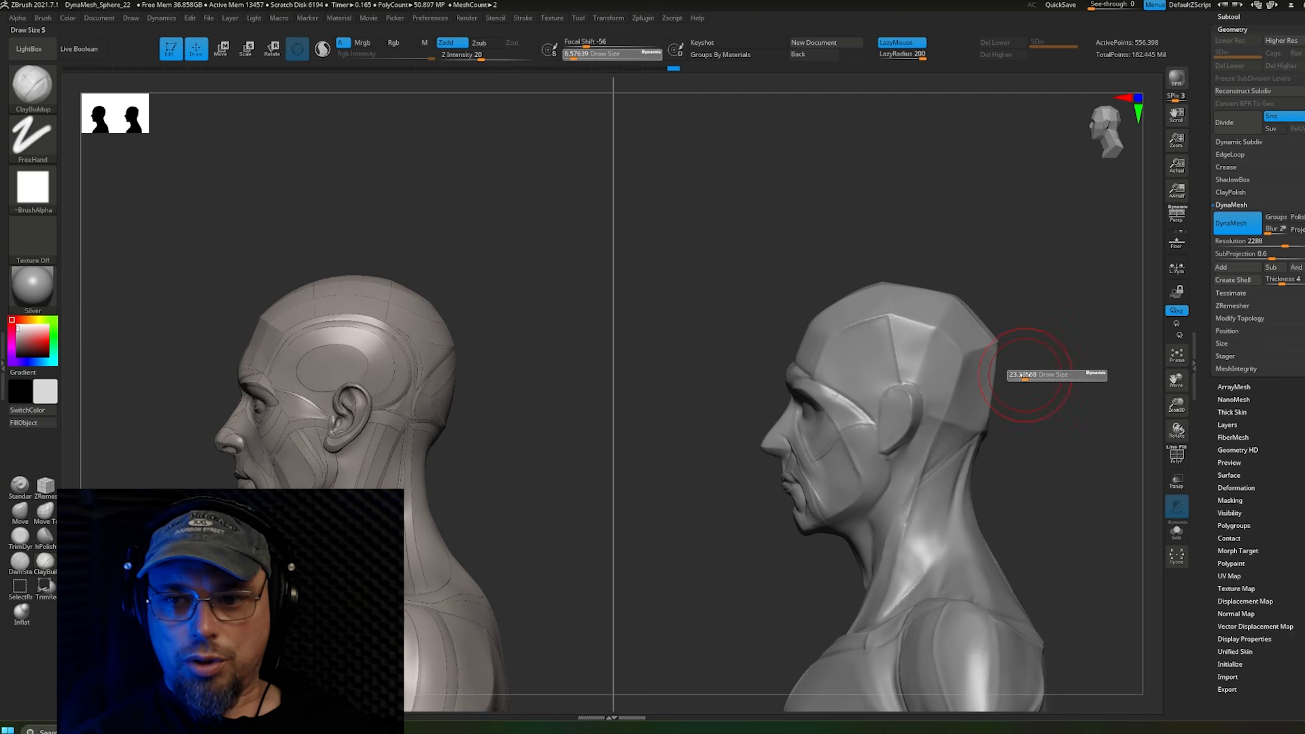
# Step: Round out the back of the skull in side view with the Move brush at a draw size of about 39.1
pyautogui.press('shift')
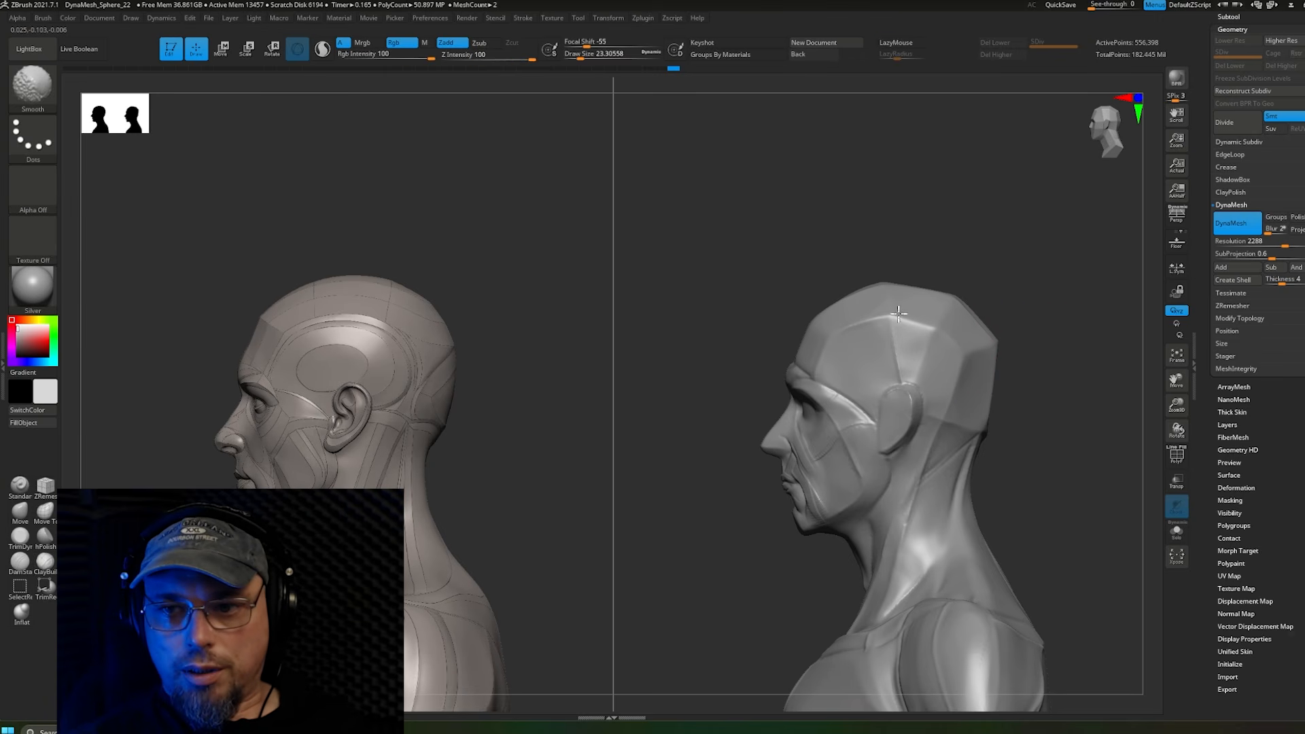
pyautogui.click(20, 510)
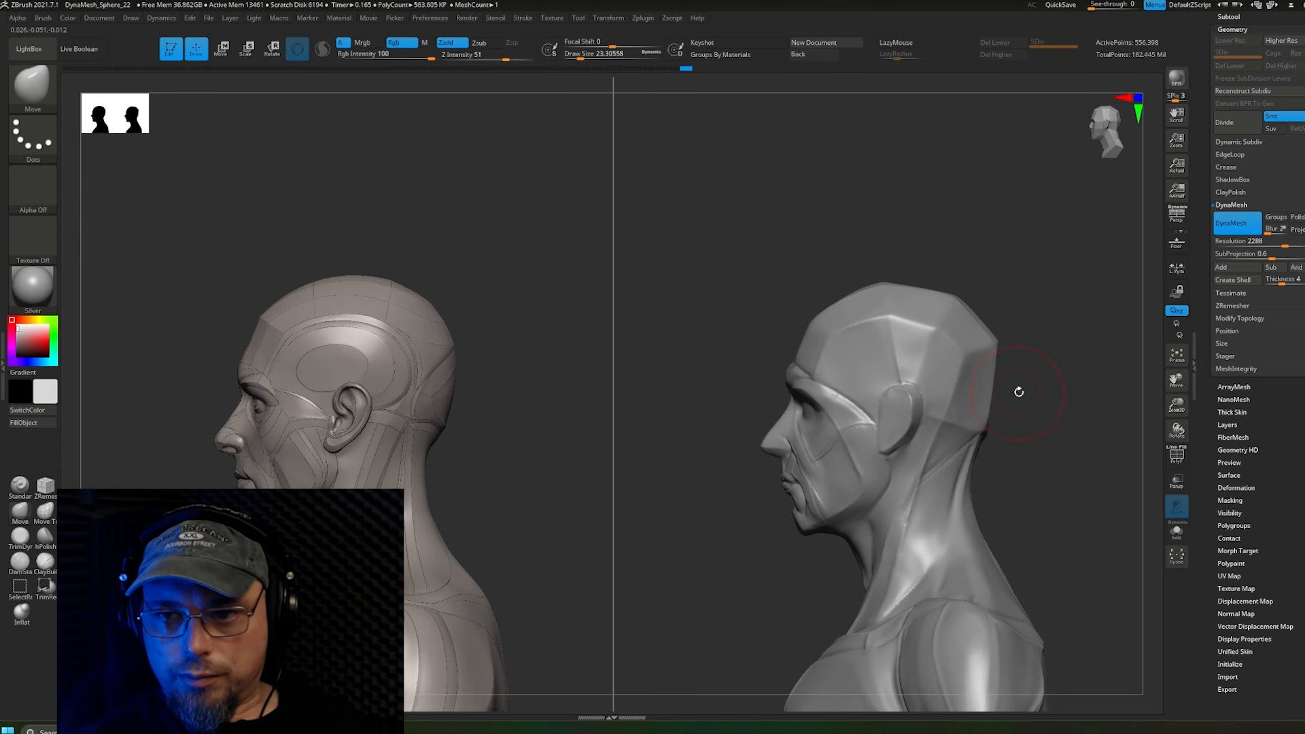
pyautogui.press('s')
pyautogui.moveTo(991, 392)
pyautogui.mouseDown()
pyautogui.moveTo(1063, 373)
pyautogui.moveTo(1025, 361)
pyautogui.moveTo(1026, 379)
pyautogui.mouseUp()
pyautogui.moveTo(932, 387); pyautogui.dragTo(898, 364)
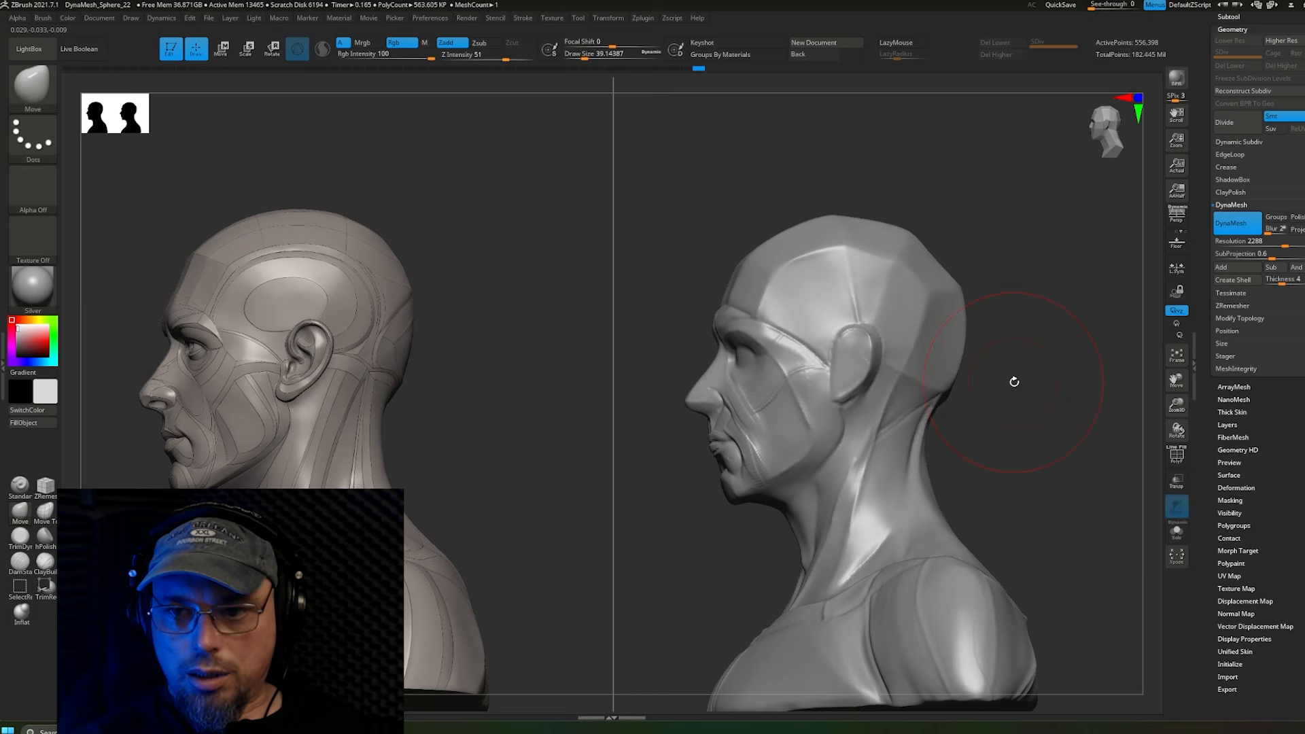
# Step: Refine the upper rear curve of the skull with the Move brush at a draw size of about 26.9
pyautogui.press('s')
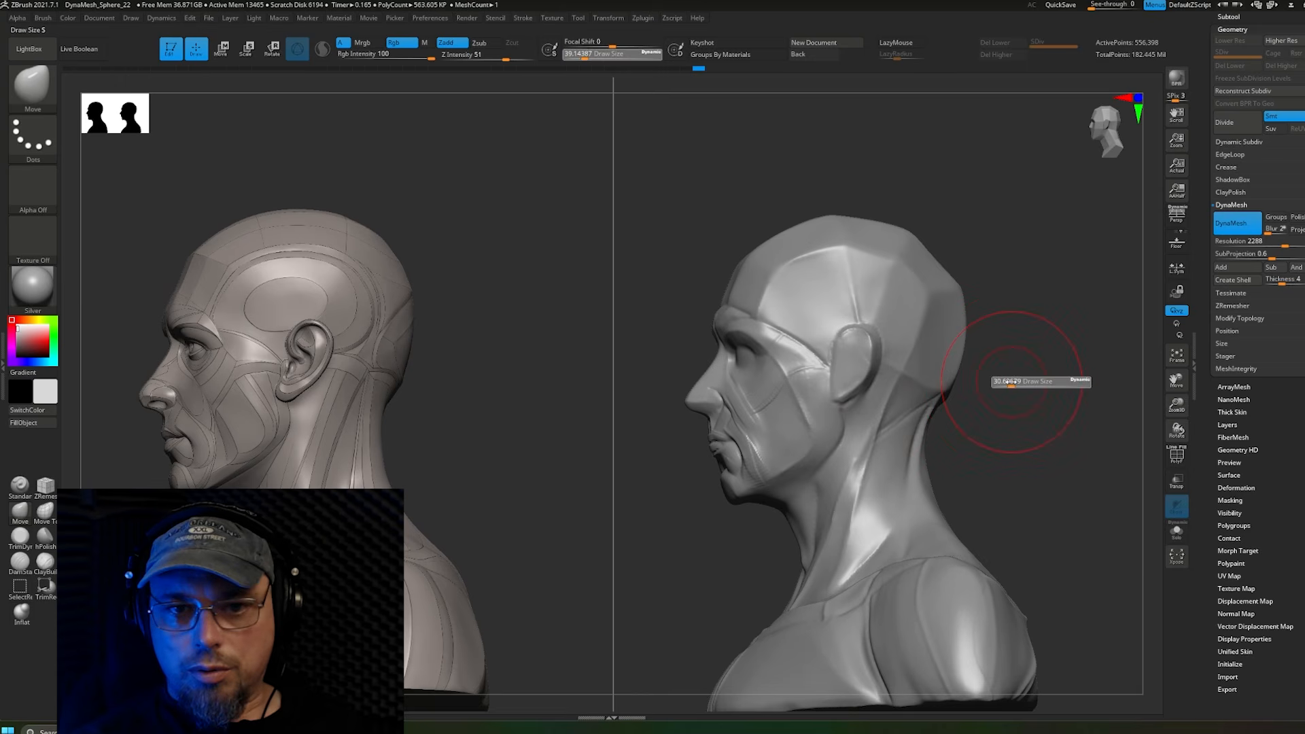
pyautogui.moveTo(1013, 380); pyautogui.dragTo(987, 380)
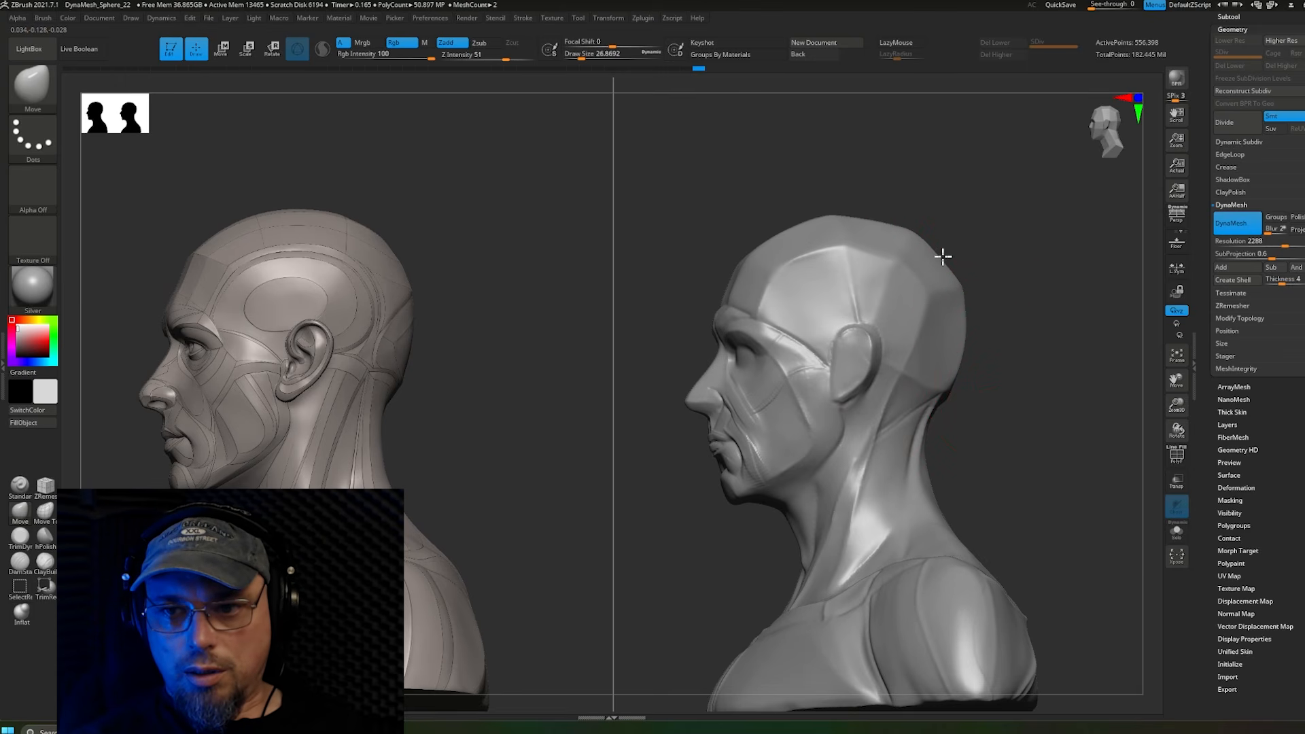
pyautogui.moveTo(943, 257); pyautogui.dragTo(946, 257)
pyautogui.moveTo(1005, 299)
pyautogui.keyDown('alt'); pyautogui.mouseDown()
pyautogui.moveTo(1016, 394)
pyautogui.moveTo(996, 332)
pyautogui.mouseUp(); pyautogui.keyUp('alt')
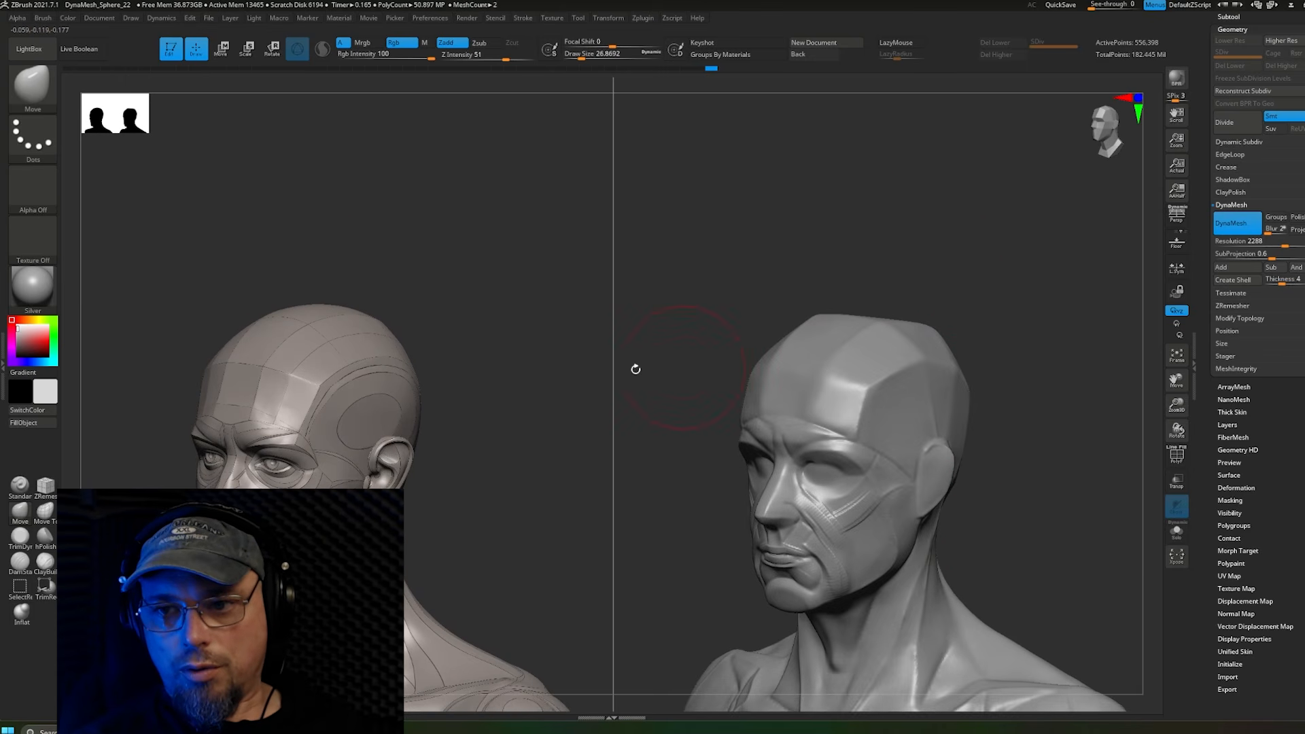
pyautogui.moveTo(1044, 457); pyautogui.dragTo(950, 394)
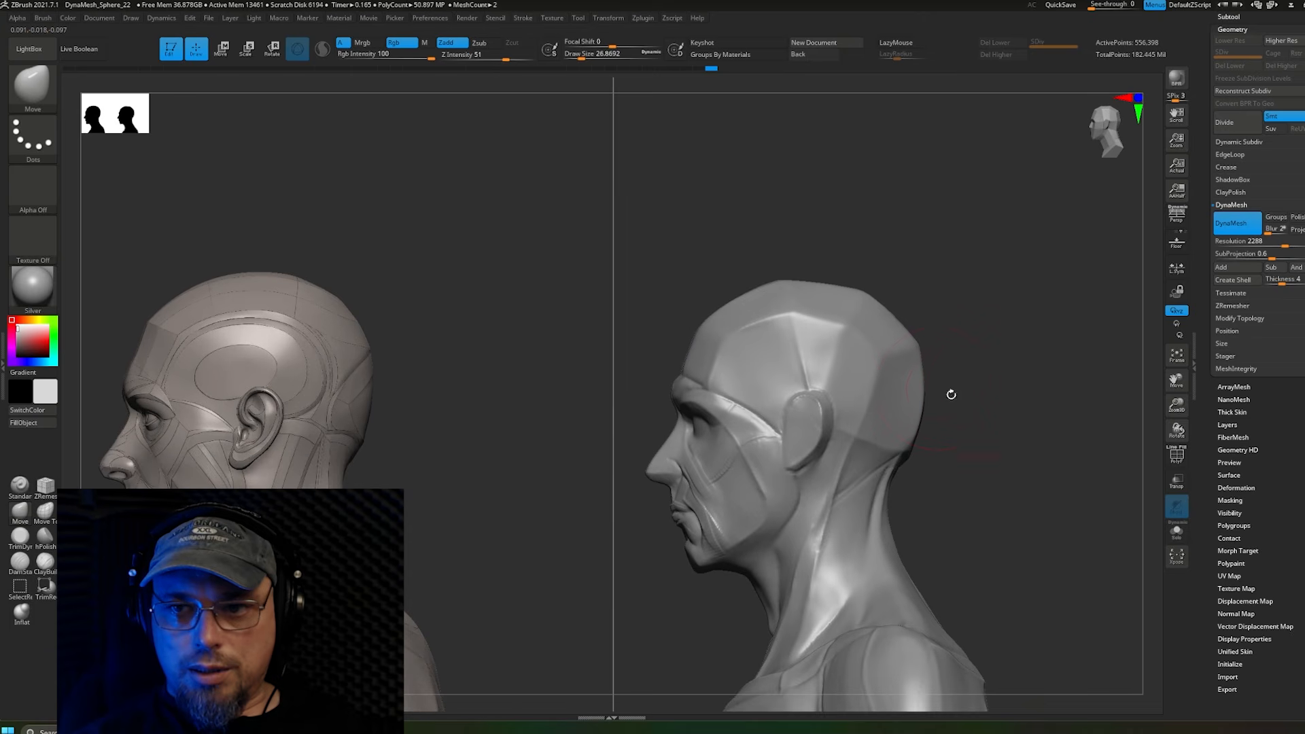
pyautogui.keyDown('alt'); pyautogui.moveTo(1021, 458); pyautogui.dragTo(926, 410); pyautogui.keyUp('alt')
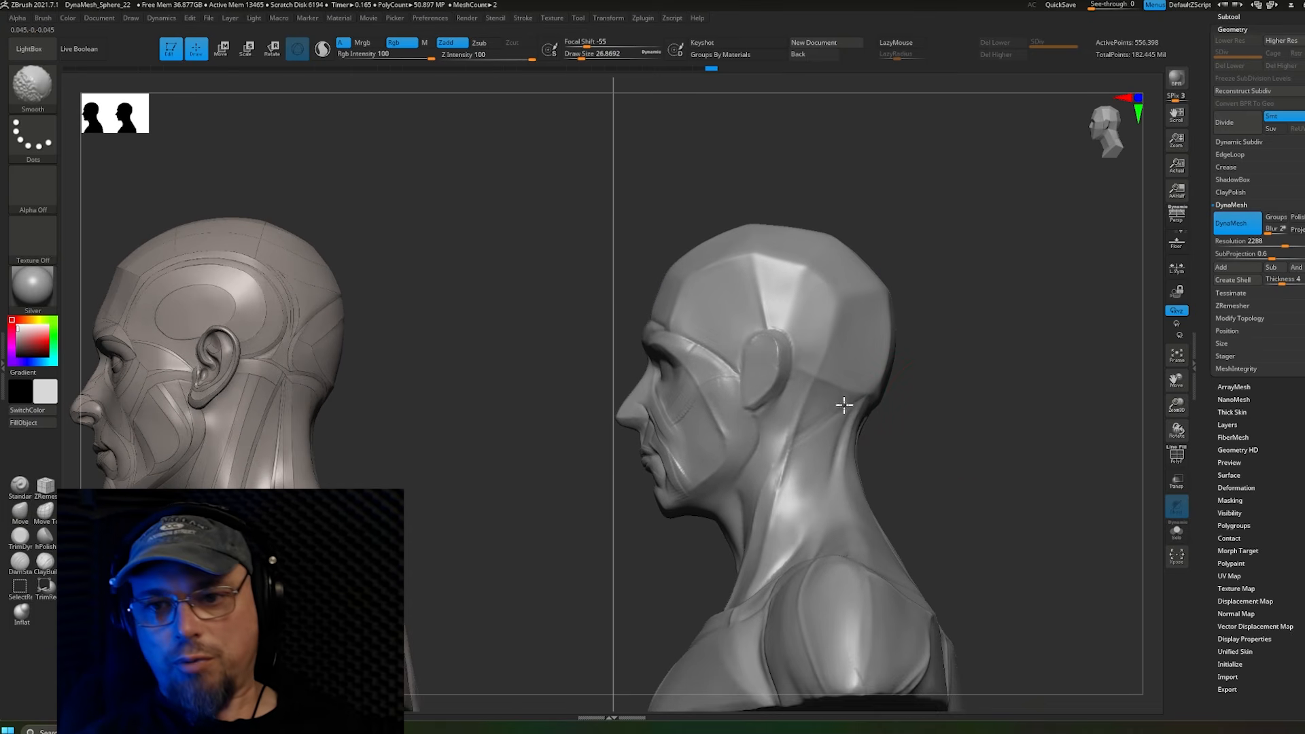
pyautogui.moveTo(977, 452)
pyautogui.mouseDown(button='right')
pyautogui.moveTo(926, 455)
pyautogui.moveTo(917, 422)
pyautogui.moveTo(863, 367)
pyautogui.moveTo(897, 344)
pyautogui.moveTo(877, 329)
pyautogui.mouseUp(button='right')
# Step: Widen the sides of the skull from behind with the Move brush at a draw size of about 34.8
pyautogui.press('s')
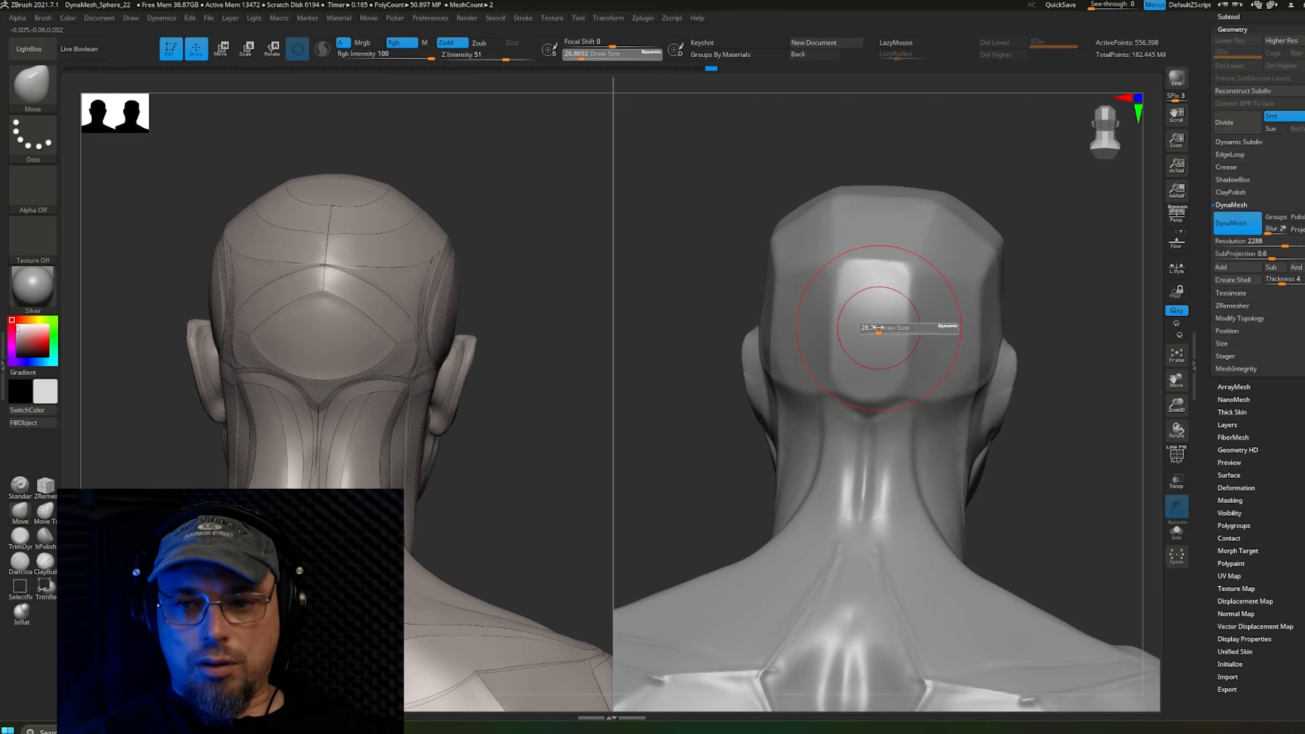
pyautogui.moveTo(882, 329); pyautogui.dragTo(881, 328)
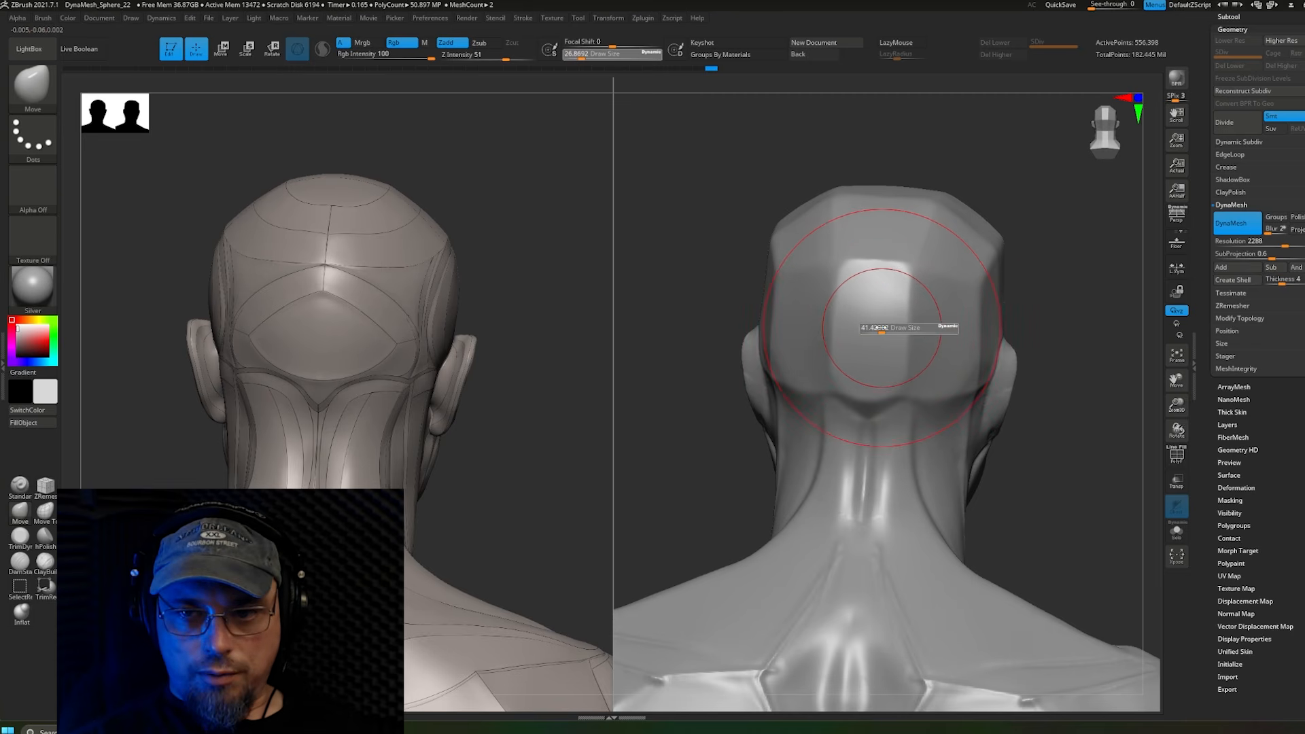
pyautogui.press('s')
pyautogui.moveTo(764, 256); pyautogui.dragTo(763, 257)
pyautogui.moveTo(763, 256); pyautogui.dragTo(767, 263, button='right')
pyautogui.rightClick(767, 263)
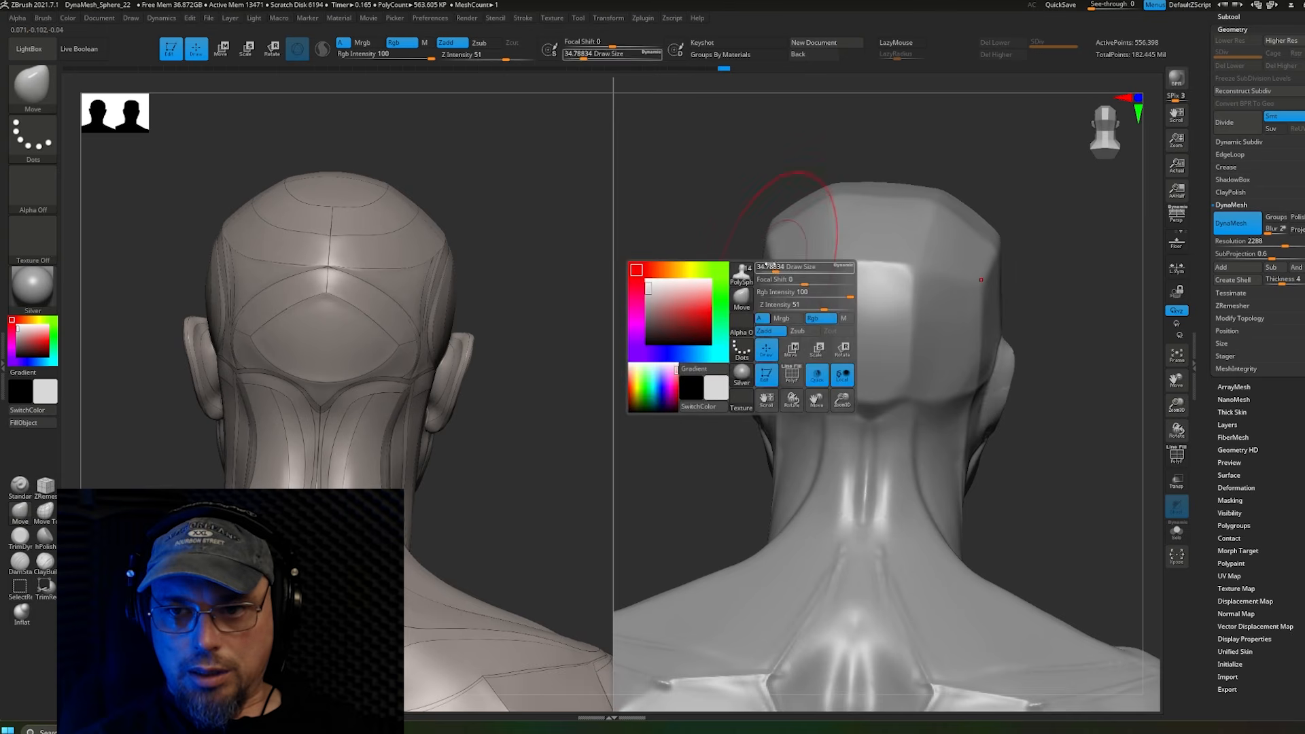
pyautogui.moveTo(759, 260); pyautogui.dragTo(741, 266)
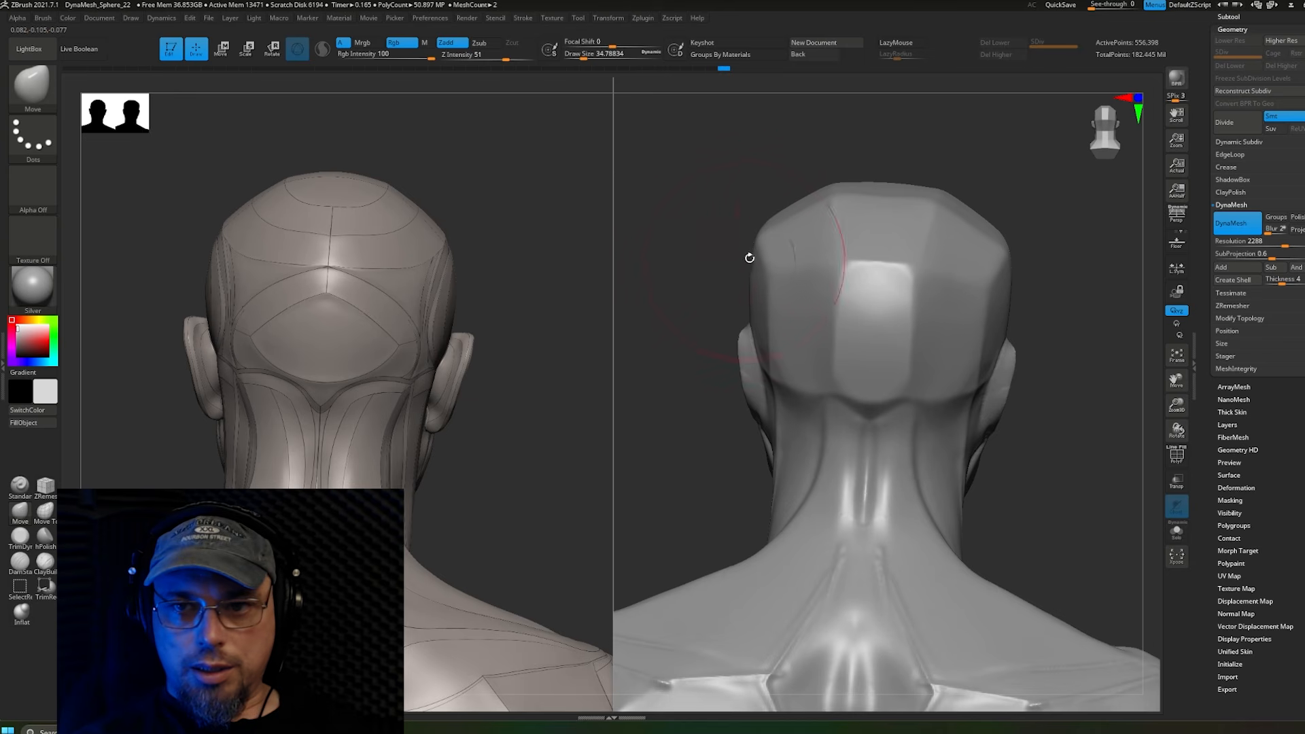
pyautogui.moveTo(809, 197); pyautogui.dragTo(871, 174)
pyautogui.moveTo(875, 233)
pyautogui.mouseDown(button='right')
pyautogui.moveTo(926, 238)
pyautogui.moveTo(907, 219)
pyautogui.mouseUp(button='right')
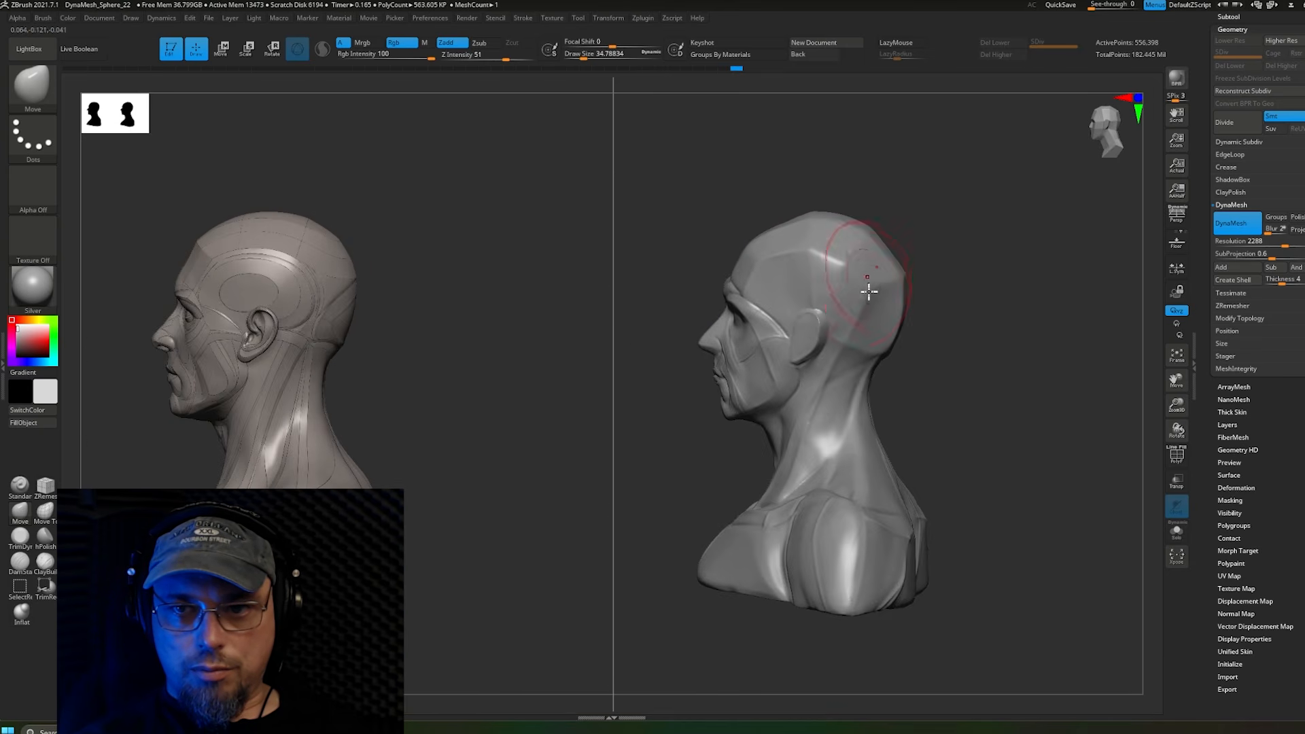
pyautogui.moveTo(869, 291); pyautogui.dragTo(1041, 330, button='right')
# Step: Build up the chin planes below the lower lip with ClayBuildup at a draw size of about 8.4
pyautogui.click(45, 563)
pyautogui.keyDown('ctrl'); pyautogui.moveTo(898, 355); pyautogui.dragTo(874, 376, button='right'); pyautogui.keyUp('ctrl')
pyautogui.press('s')
pyautogui.moveTo(868, 376); pyautogui.dragTo(865, 375)
pyautogui.moveTo(866, 373)
pyautogui.mouseDown(button='right')
pyautogui.moveTo(834, 382)
pyautogui.moveTo(852, 391)
pyautogui.moveTo(851, 351)
pyautogui.mouseUp(button='right')
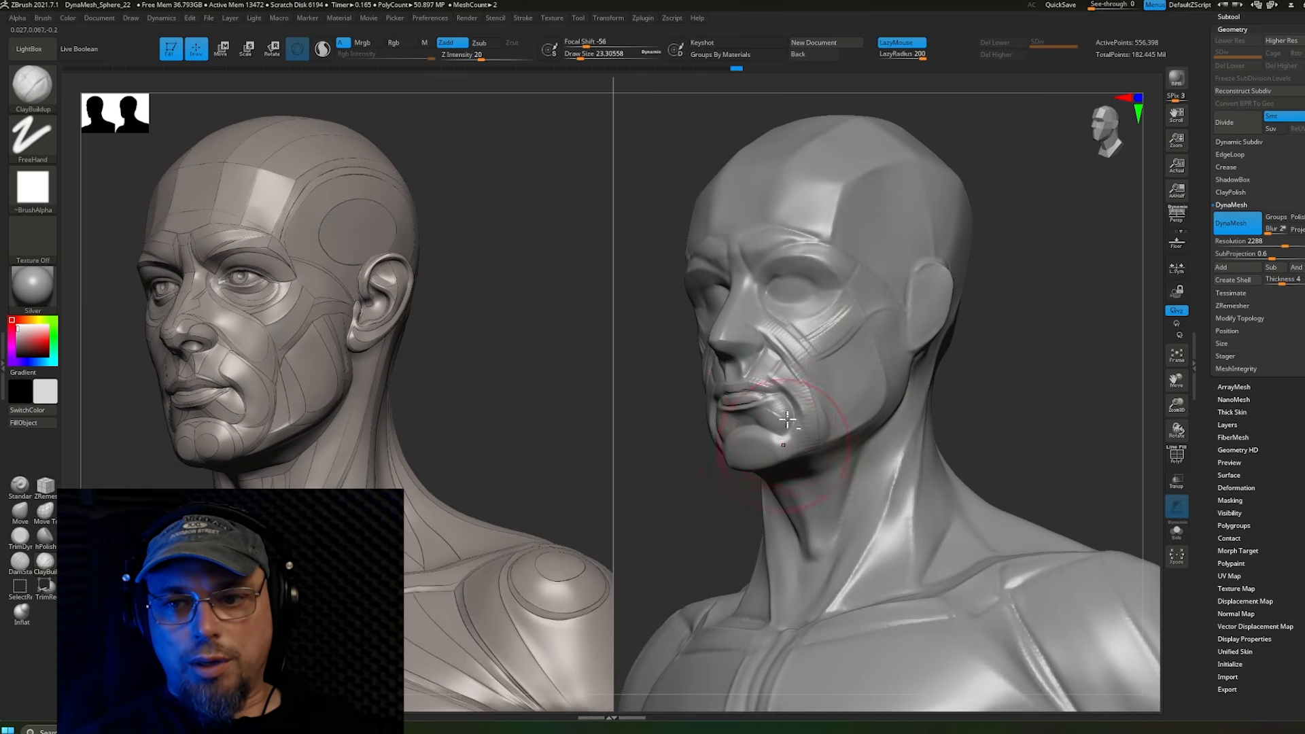
pyautogui.moveTo(787, 420)
pyautogui.keyDown('alt'); pyautogui.mouseDown(button='right')
pyautogui.moveTo(864, 359)
pyautogui.moveTo(860, 379)
pyautogui.mouseUp(button='right'); pyautogui.keyUp('alt')
pyautogui.press('s')
pyautogui.moveTo(859, 379); pyautogui.dragTo(852, 379)
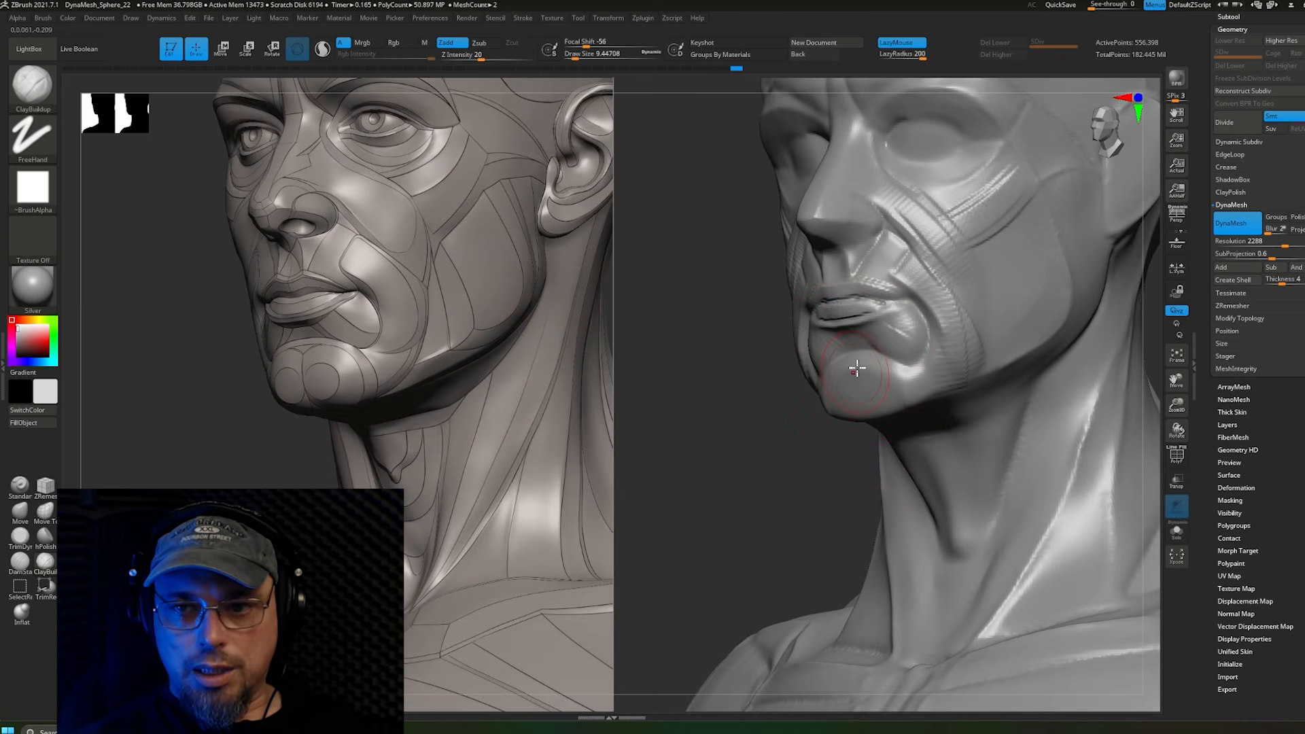
pyautogui.moveTo(857, 367)
pyautogui.keyDown('ctrl'); pyautogui.mouseDown(button='right')
pyautogui.moveTo(837, 335)
pyautogui.moveTo(874, 362)
pyautogui.moveTo(832, 386)
pyautogui.mouseUp(button='right'); pyautogui.keyUp('ctrl')
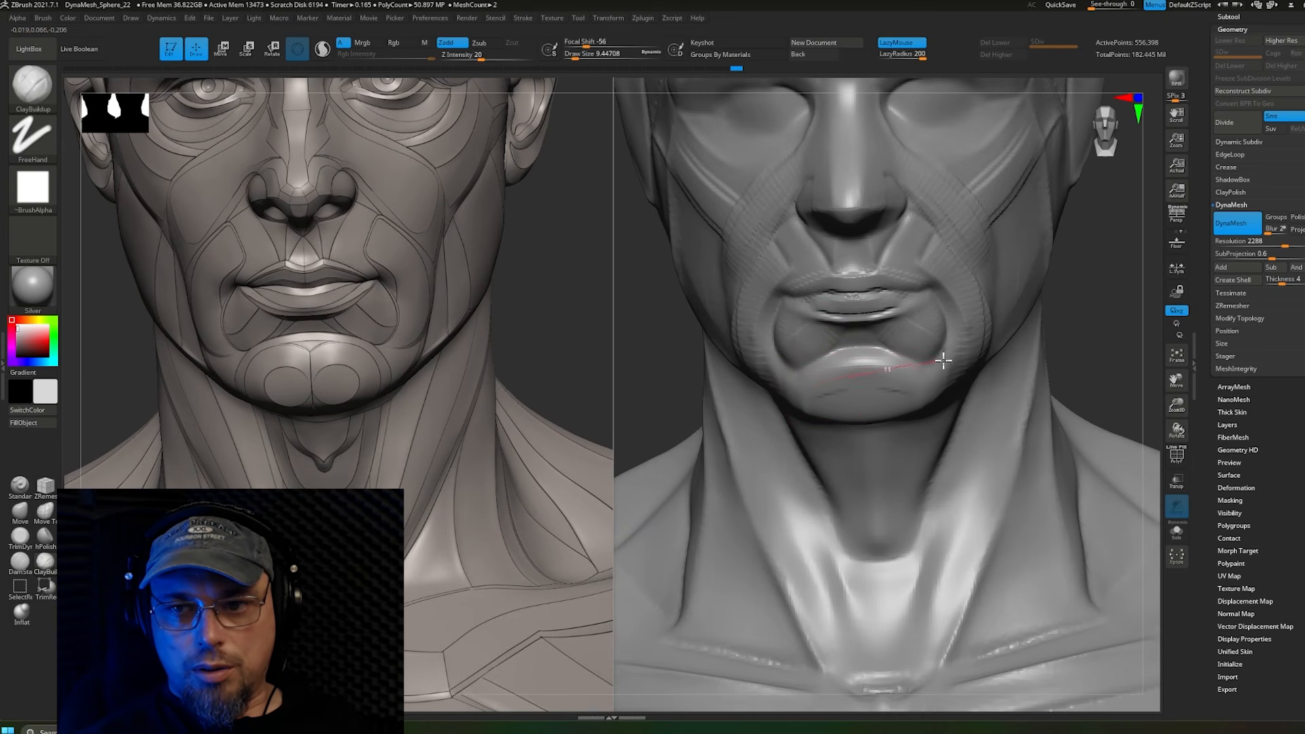
pyautogui.moveTo(972, 409); pyautogui.dragTo(981, 452)
pyautogui.moveTo(845, 399); pyautogui.dragTo(865, 415)
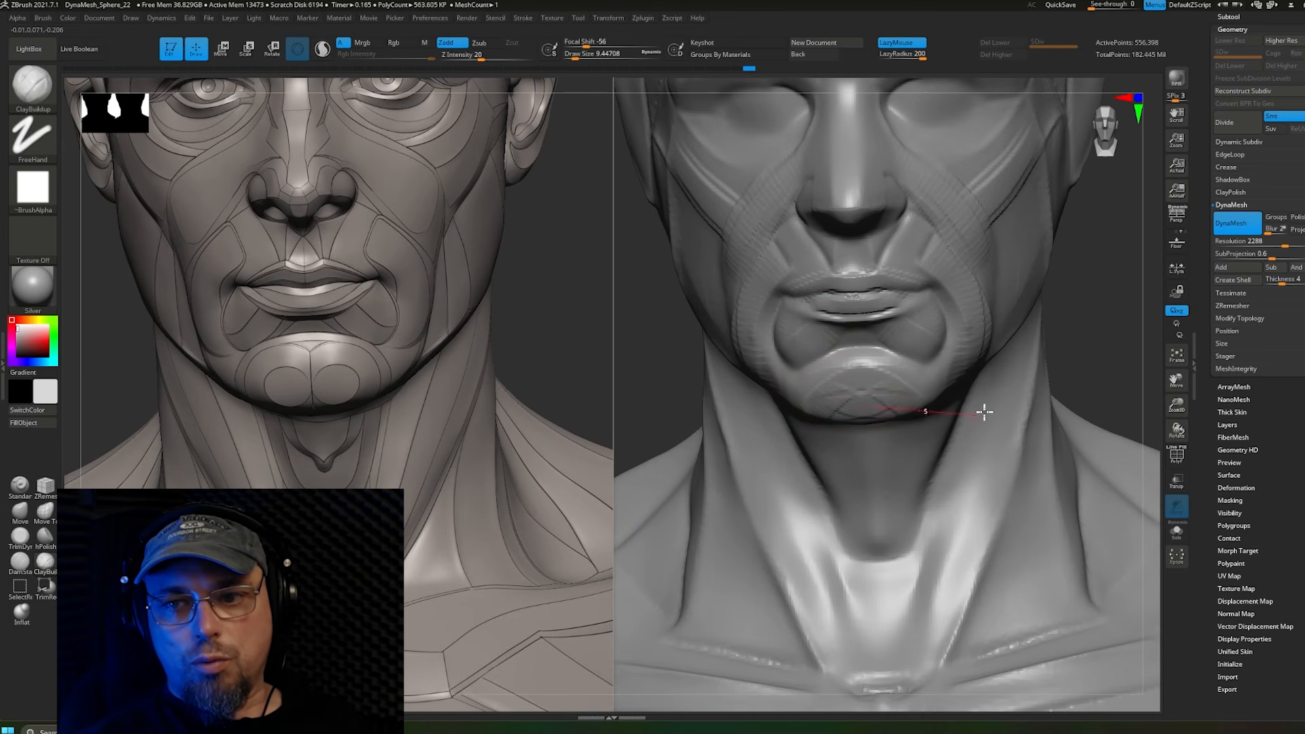
pyautogui.moveTo(984, 411); pyautogui.dragTo(984, 412)
pyautogui.press('shift')
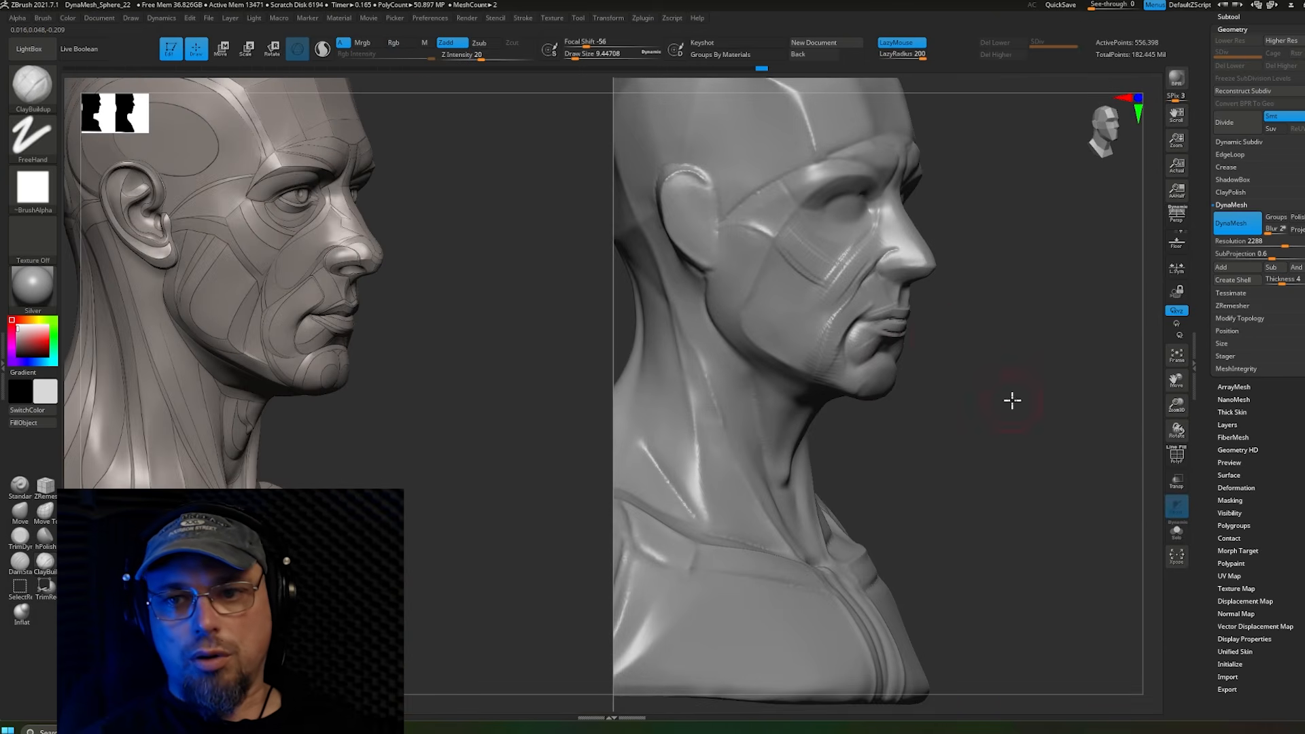
# Step: Build up the masseter from cheekbone to jaw with ClayBuildup, enlarging the draw size to about 17, and smooth it
pyautogui.moveTo(1012, 400)
pyautogui.mouseDown()
pyautogui.moveTo(970, 373)
pyautogui.moveTo(903, 384)
pyautogui.moveTo(899, 332)
pyautogui.mouseUp()
pyautogui.press('s')
pyautogui.moveTo(898, 332); pyautogui.dragTo(895, 332)
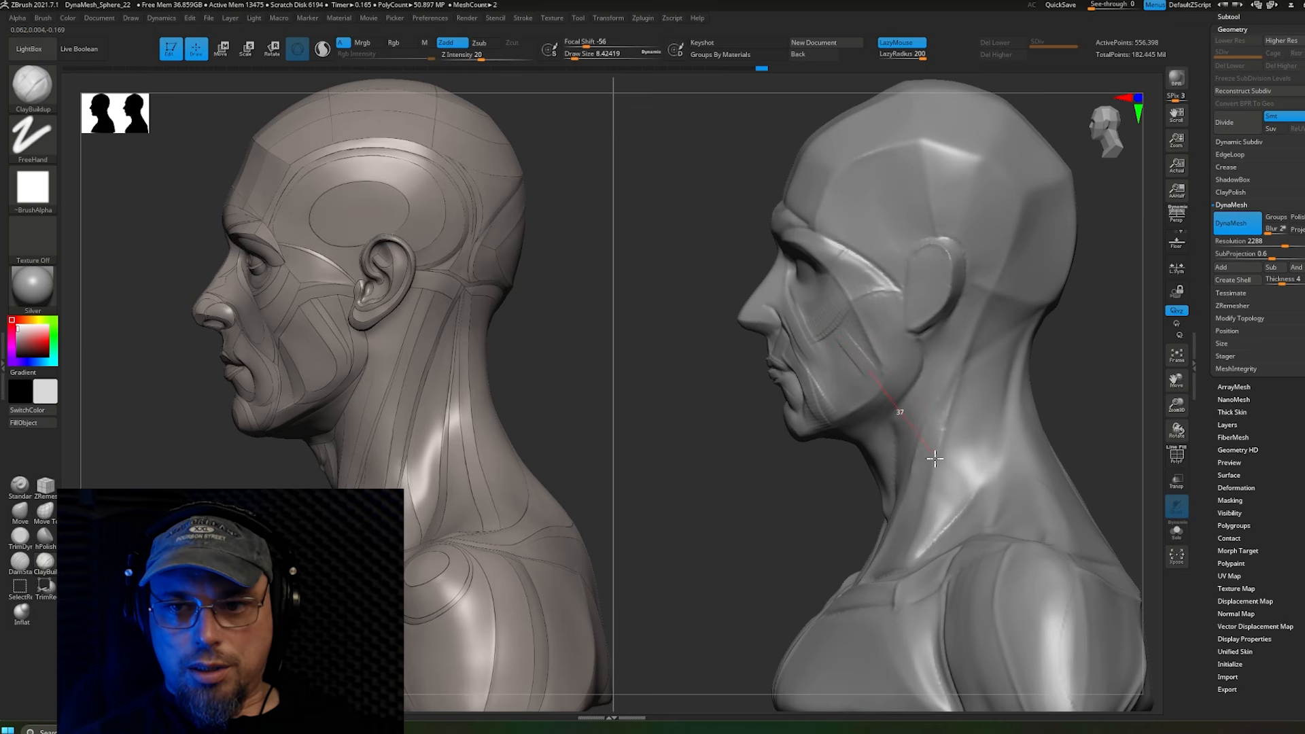
pyautogui.moveTo(935, 459); pyautogui.dragTo(936, 462)
pyautogui.press('s')
pyautogui.moveTo(881, 354); pyautogui.dragTo(888, 355)
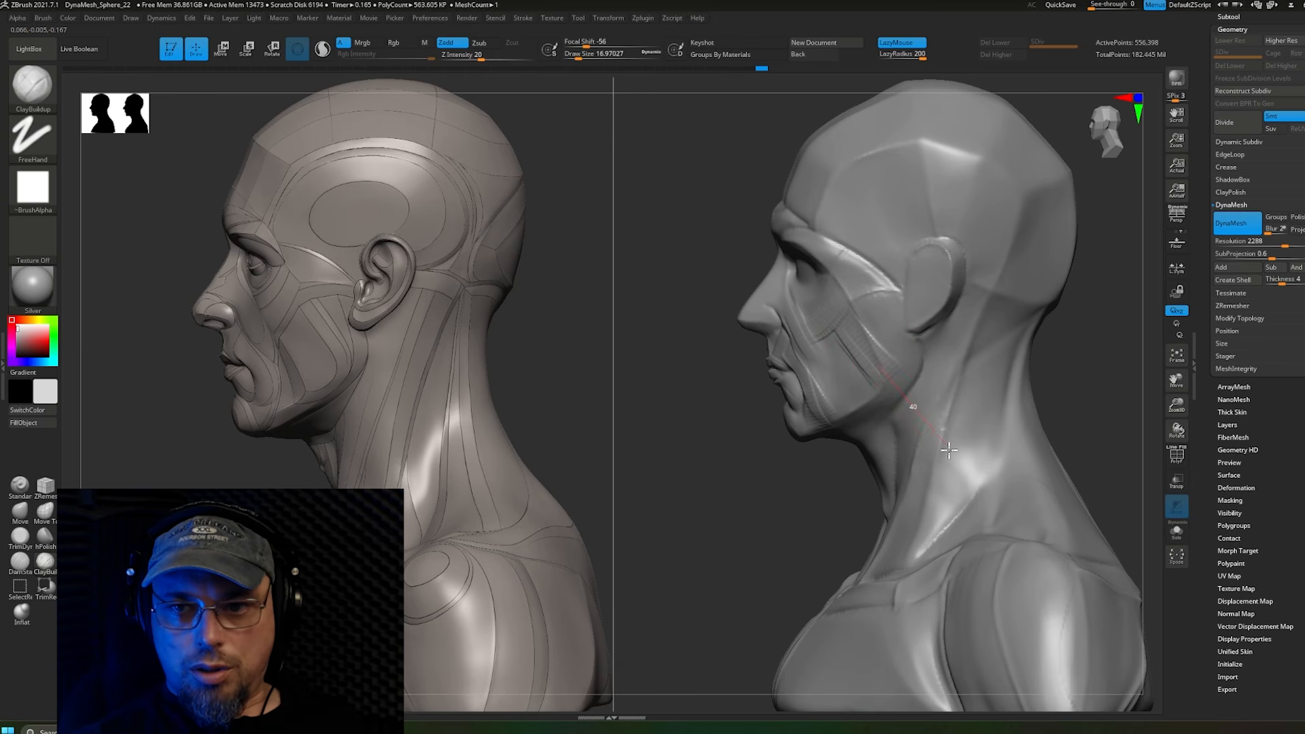
pyautogui.moveTo(949, 449); pyautogui.dragTo(949, 451)
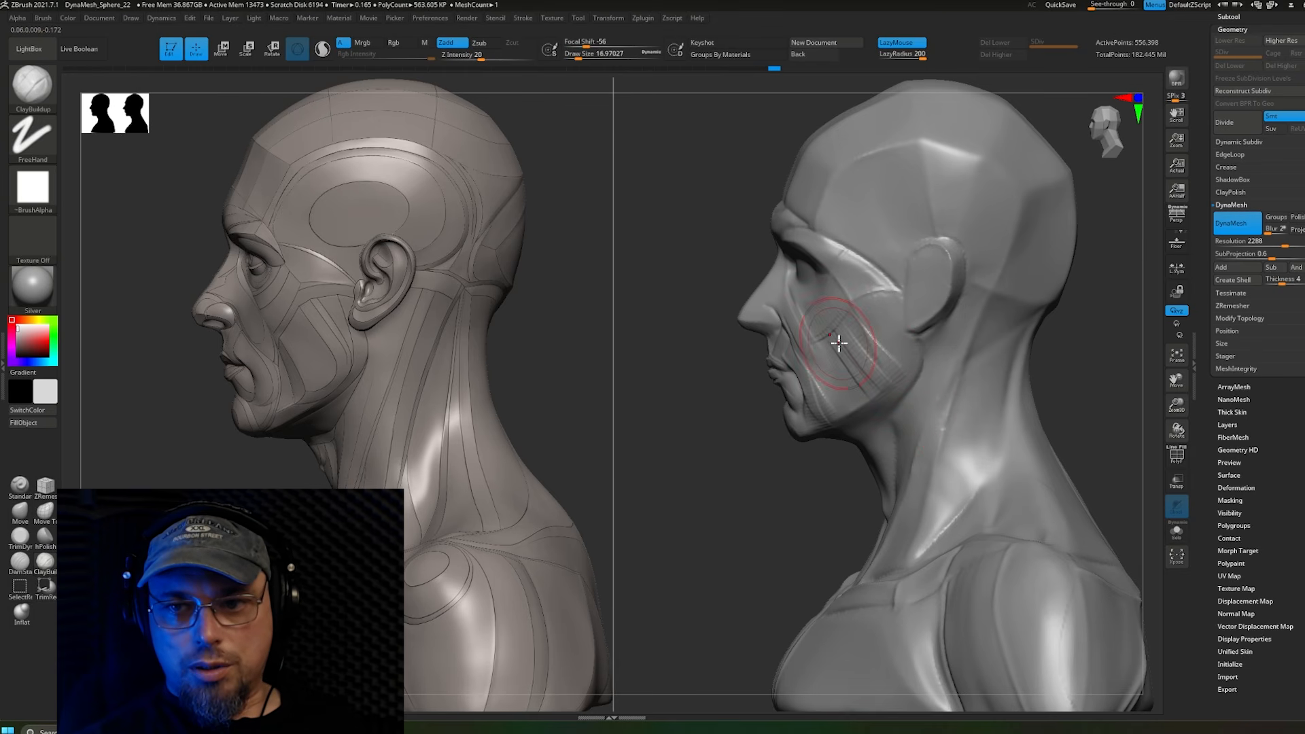
pyautogui.moveTo(937, 471); pyautogui.dragTo(951, 492)
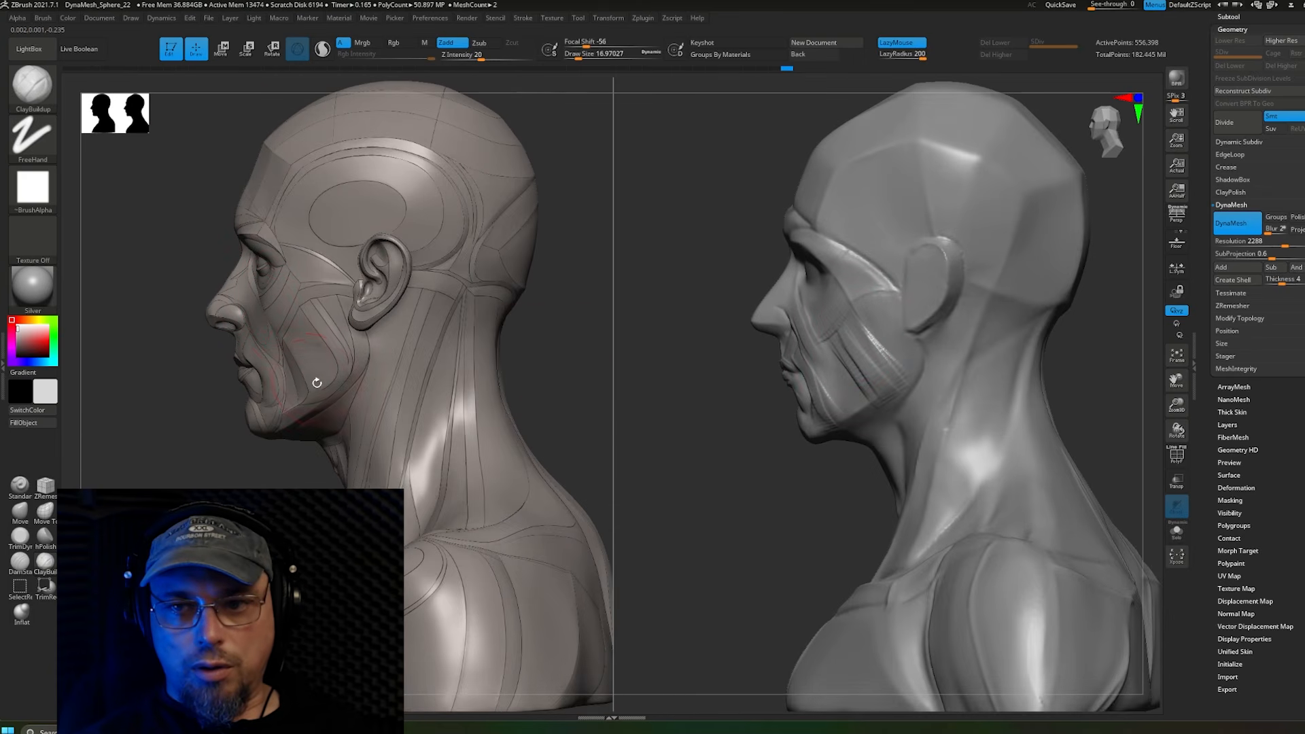
pyautogui.press('shift')
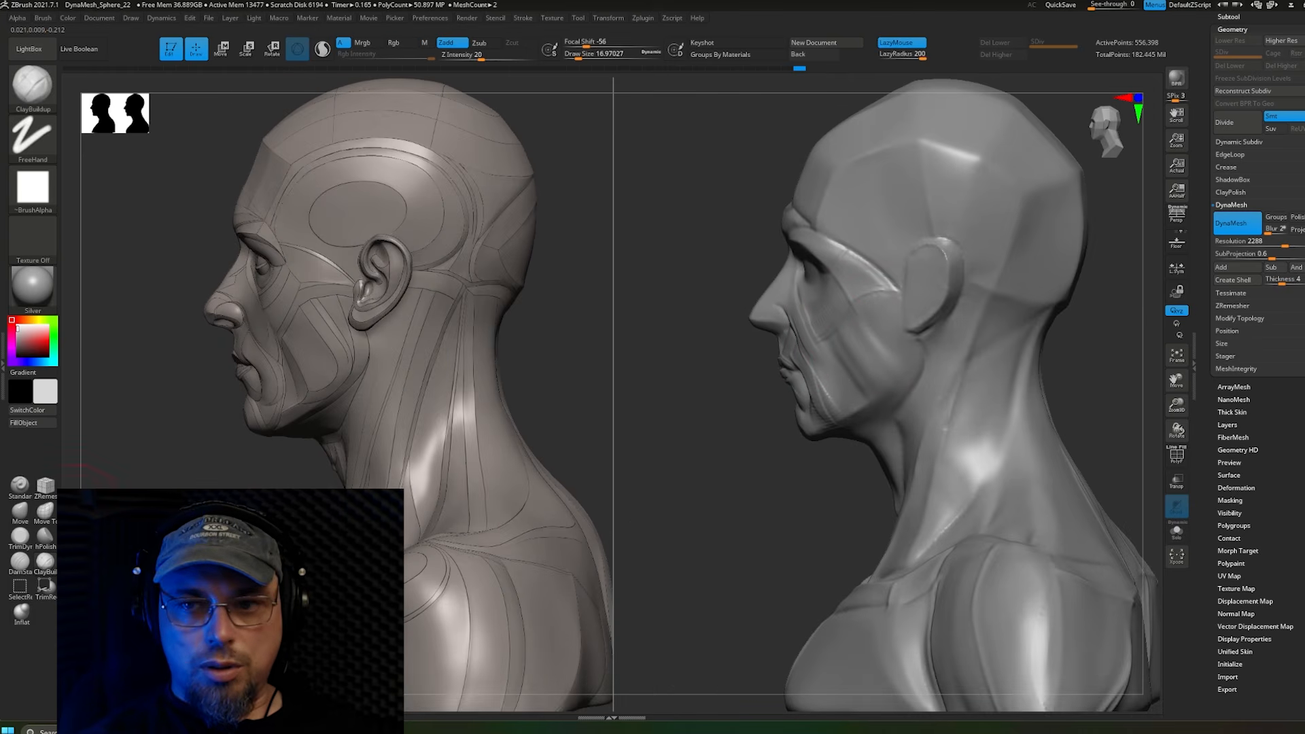
# Step: Carve the front edge of the masseter down to the jawline with DamStandard at a draw size of about 12.9
pyautogui.click(20, 561)
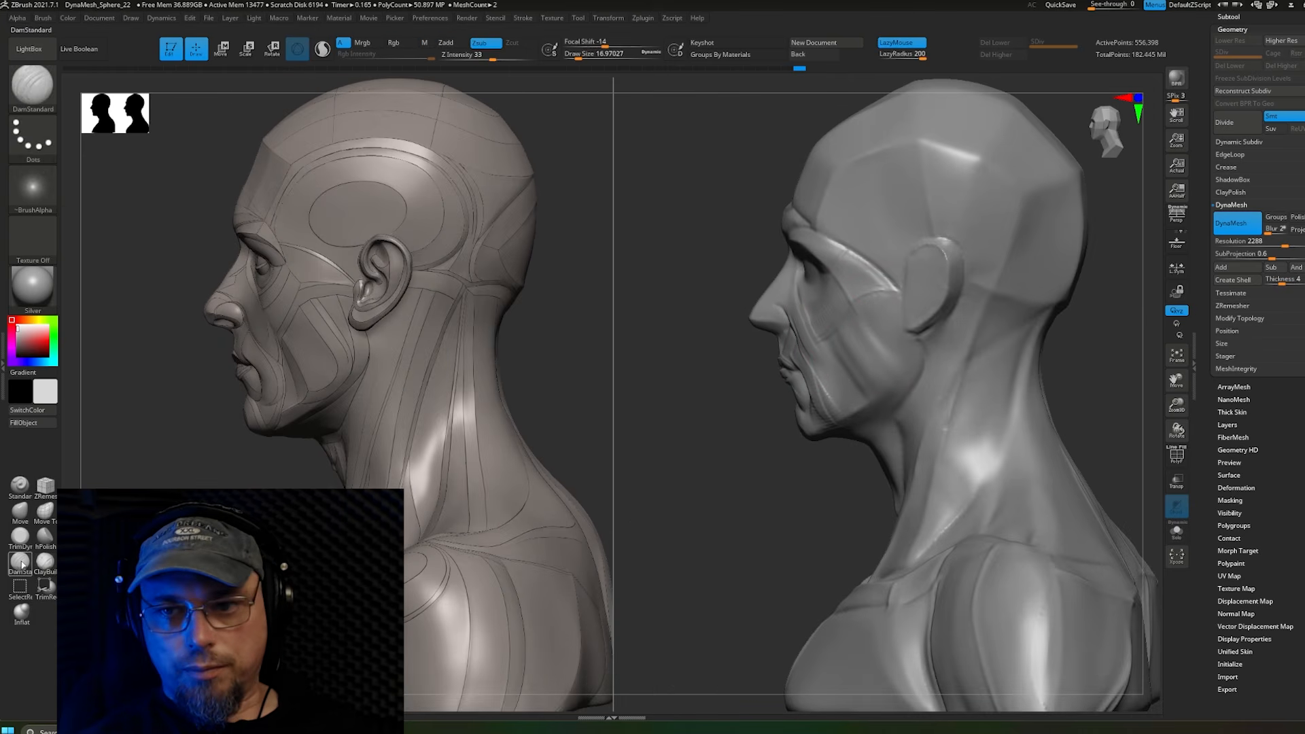
pyautogui.keyDown('ctrl'); pyautogui.moveTo(811, 349); pyautogui.dragTo(850, 353, button='right'); pyautogui.keyUp('ctrl')
pyautogui.press('s')
pyautogui.moveTo(845, 353); pyautogui.dragTo(842, 353)
pyautogui.moveTo(842, 353)
pyautogui.mouseDown(button='right')
pyautogui.moveTo(874, 341)
pyautogui.moveTo(857, 333)
pyautogui.mouseUp(button='right')
pyautogui.rightClick(855, 341)
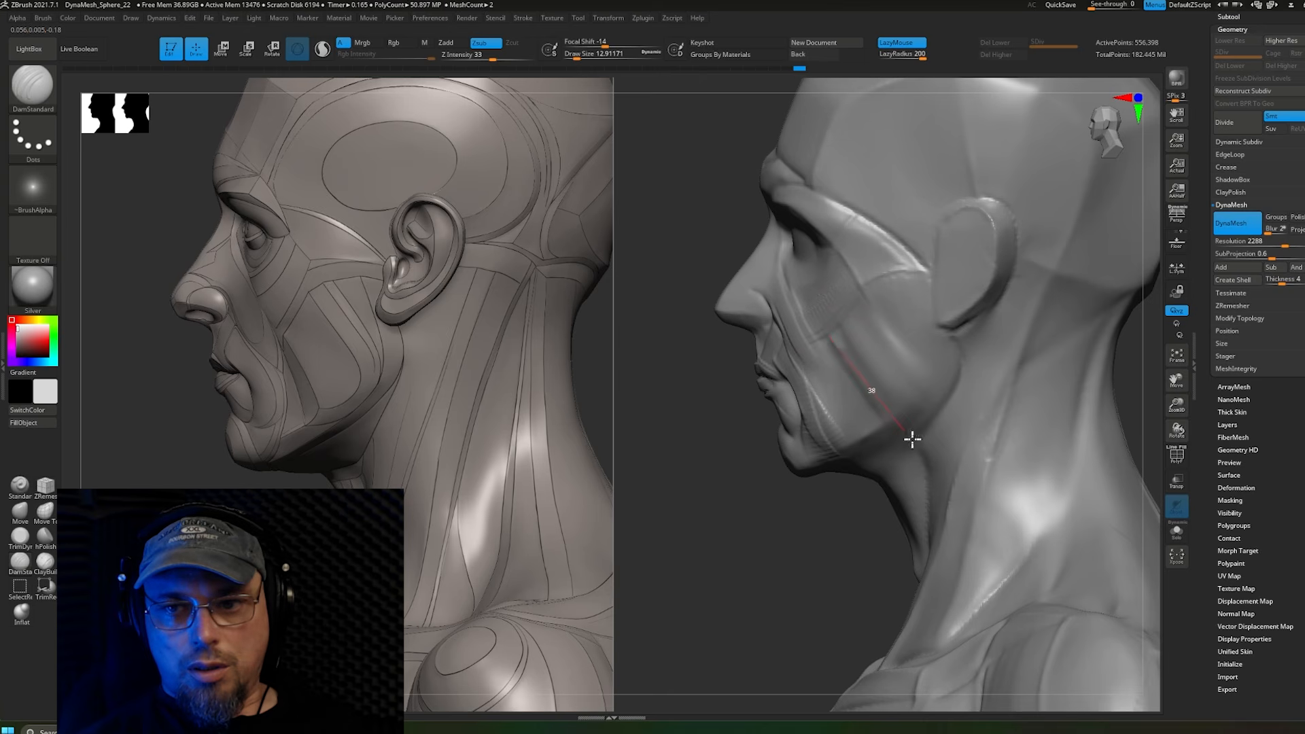
pyautogui.moveTo(912, 439); pyautogui.dragTo(955, 503)
pyautogui.moveTo(893, 392); pyautogui.dragTo(920, 396, button='right')
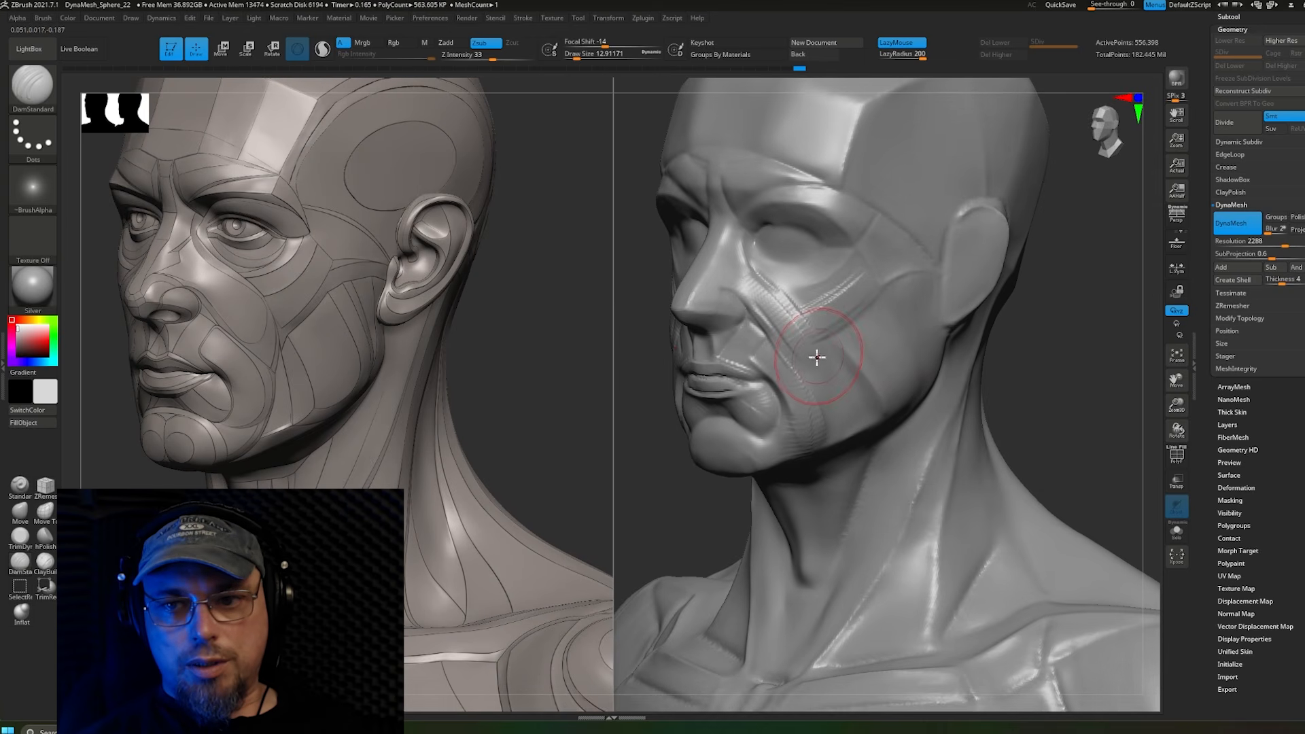
pyautogui.moveTo(817, 357); pyautogui.dragTo(912, 488)
pyautogui.moveTo(882, 386)
pyautogui.mouseDown(button='right')
pyautogui.moveTo(824, 374)
pyautogui.moveTo(846, 353)
pyautogui.moveTo(877, 358)
pyautogui.mouseUp(button='right')
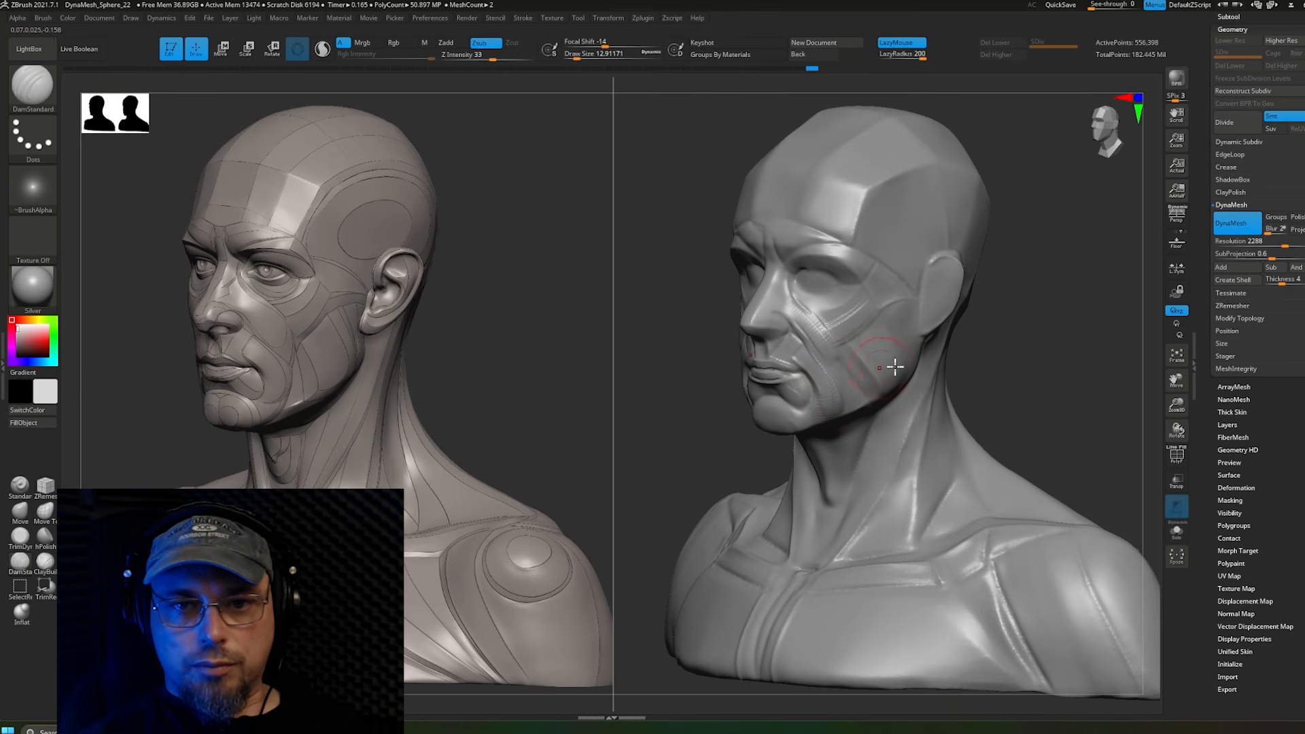
pyautogui.moveTo(895, 367)
pyautogui.mouseDown(button='right')
pyautogui.moveTo(876, 340)
pyautogui.moveTo(941, 337)
pyautogui.mouseUp(button='right')
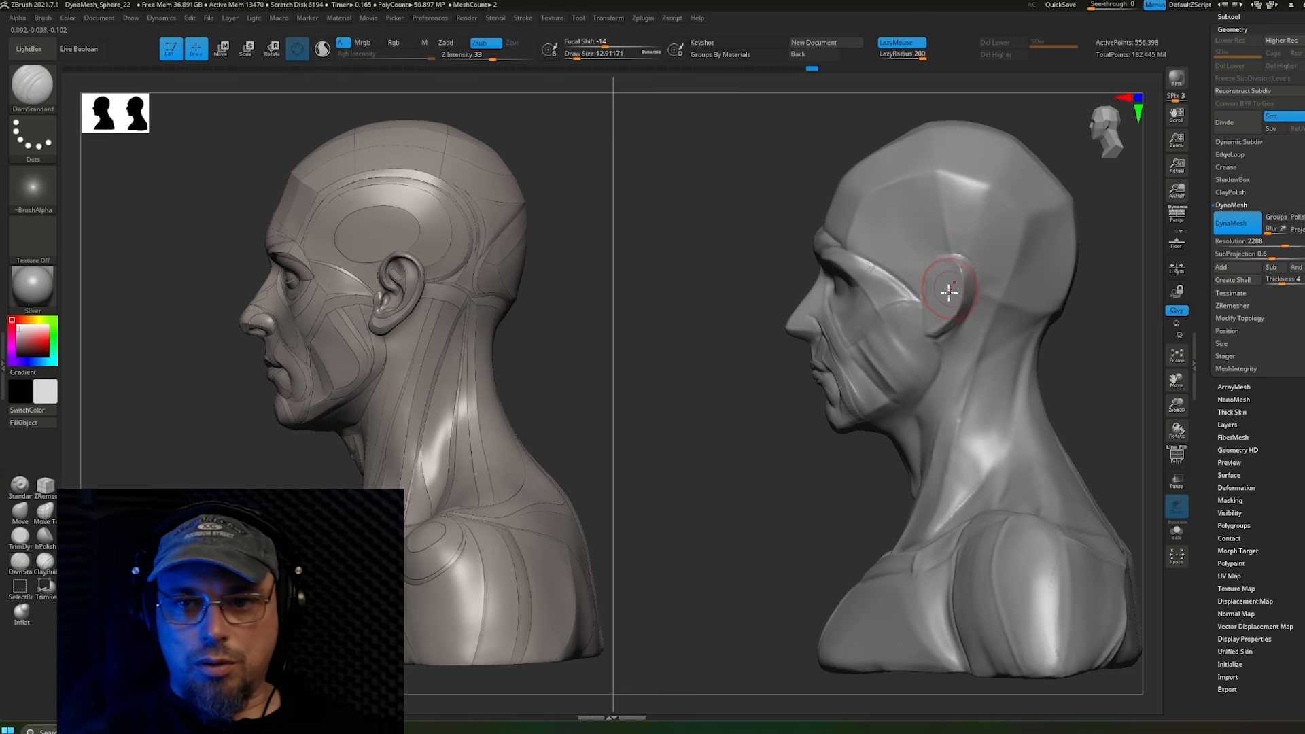
# Step: Reshape the ear into a backward-tilted form with a narrower lobe, using the Move brush at a draw size of 28.75
pyautogui.click(19, 511)
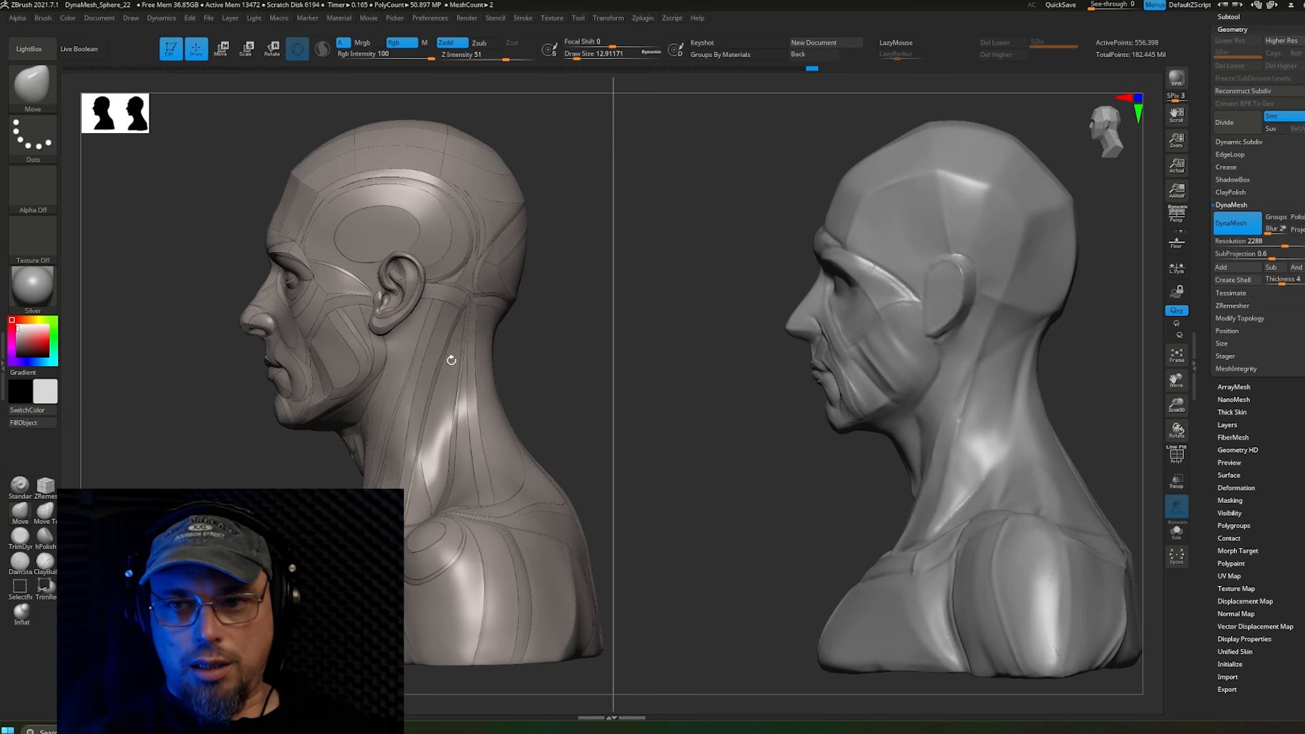
pyautogui.press('s')
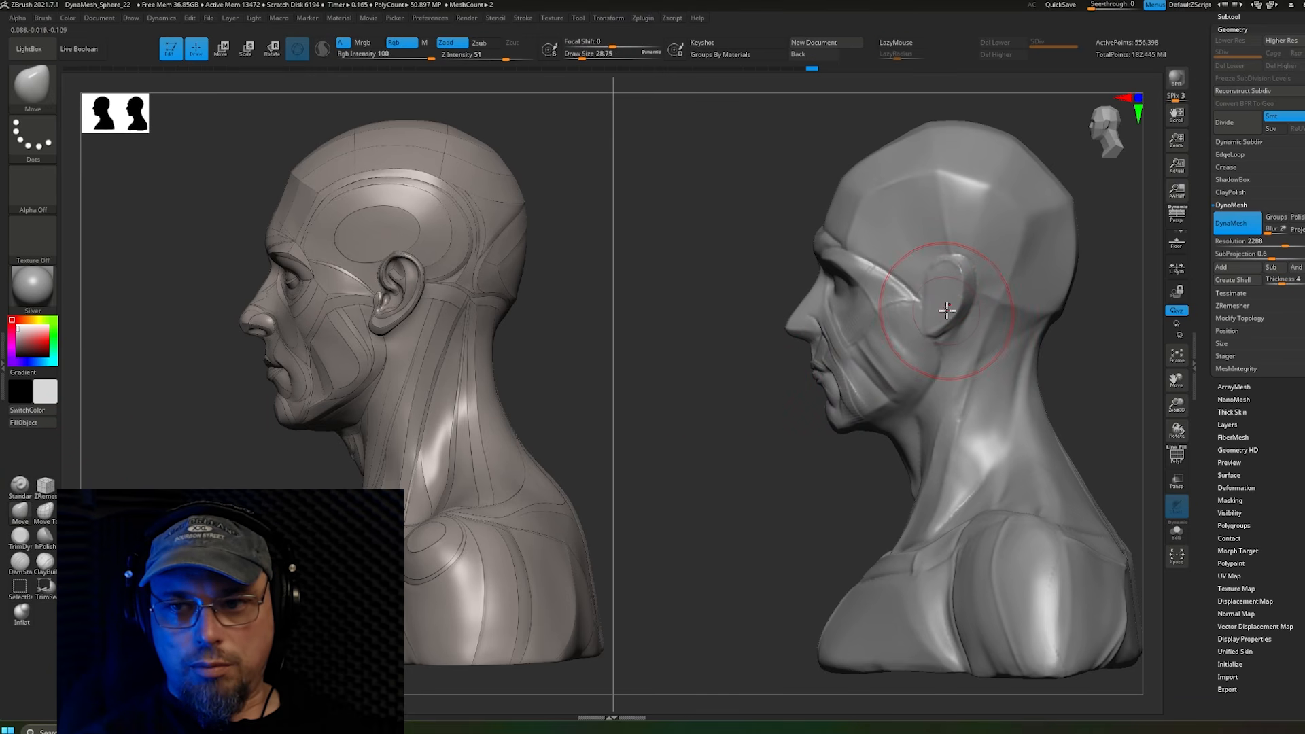
pyautogui.press('s')
pyautogui.moveTo(938, 303); pyautogui.dragTo(961, 272)
pyautogui.press('s')
pyautogui.moveTo(954, 265); pyautogui.dragTo(965, 263)
pyautogui.moveTo(942, 333); pyautogui.dragTo(970, 291)
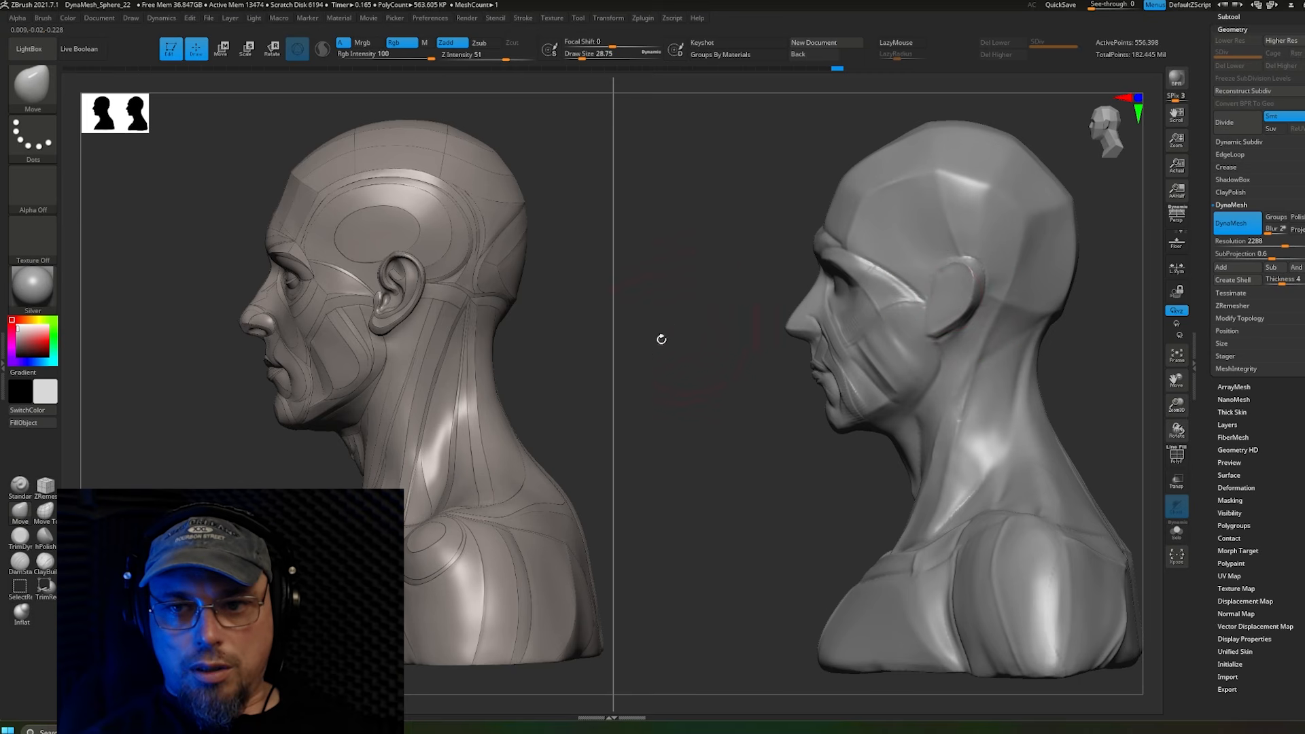
# Step: Reshape the nose bridge and profile in side view with the Move brush at a draw size of about 14.2
pyautogui.keyDown('alt'); pyautogui.moveTo(609, 386); pyautogui.dragTo(623, 394); pyautogui.keyUp('alt')
pyautogui.moveTo(734, 298)
pyautogui.keyDown('alt'); pyautogui.mouseDown()
pyautogui.moveTo(798, 326)
pyautogui.moveTo(749, 301)
pyautogui.mouseUp(); pyautogui.keyUp('alt')
pyautogui.press('s')
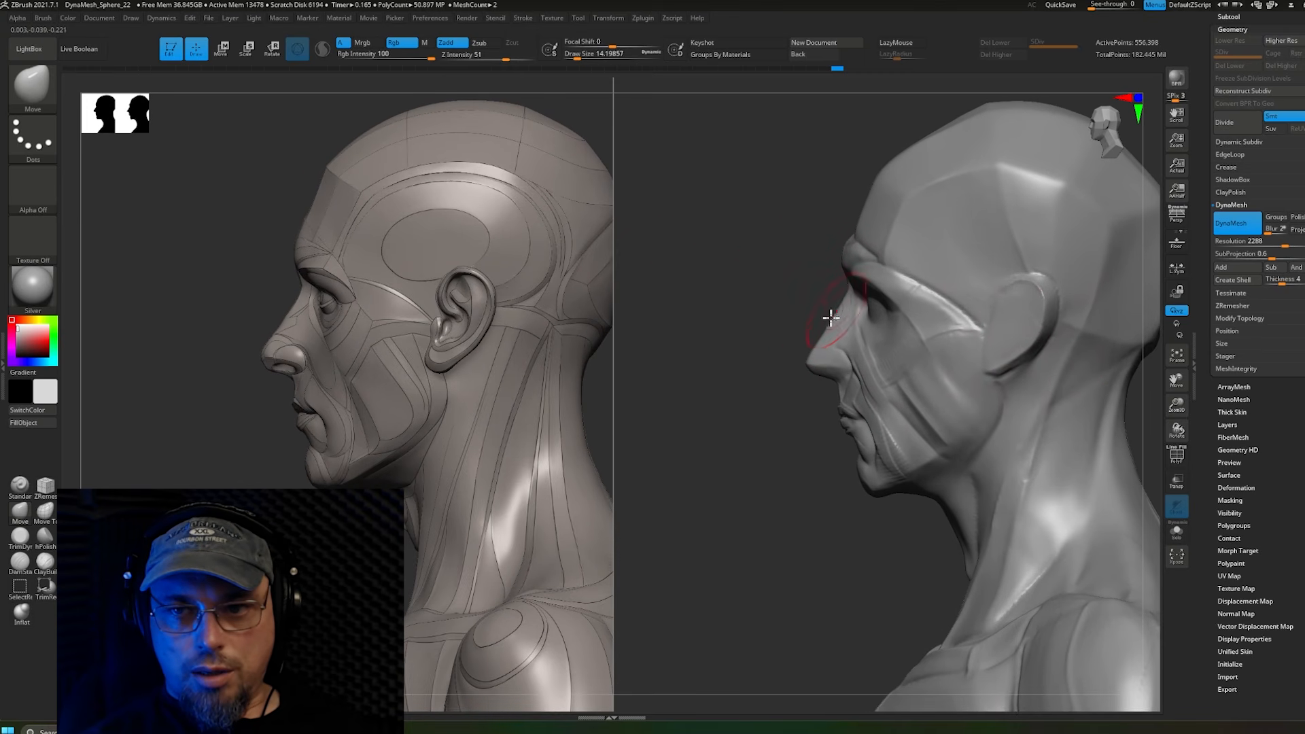
pyautogui.moveTo(830, 316)
pyautogui.mouseDown()
pyautogui.moveTo(818, 292)
pyautogui.moveTo(825, 339)
pyautogui.mouseUp()
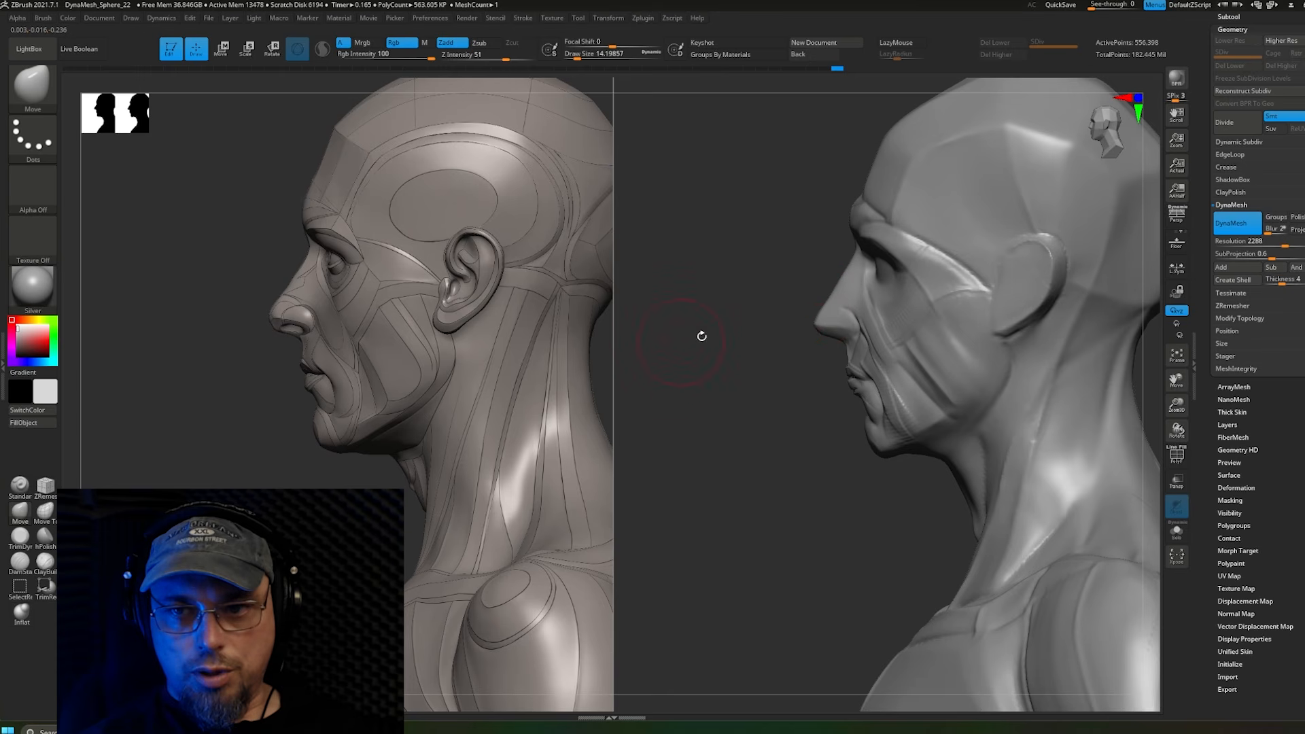
pyautogui.moveTo(701, 335); pyautogui.dragTo(728, 364)
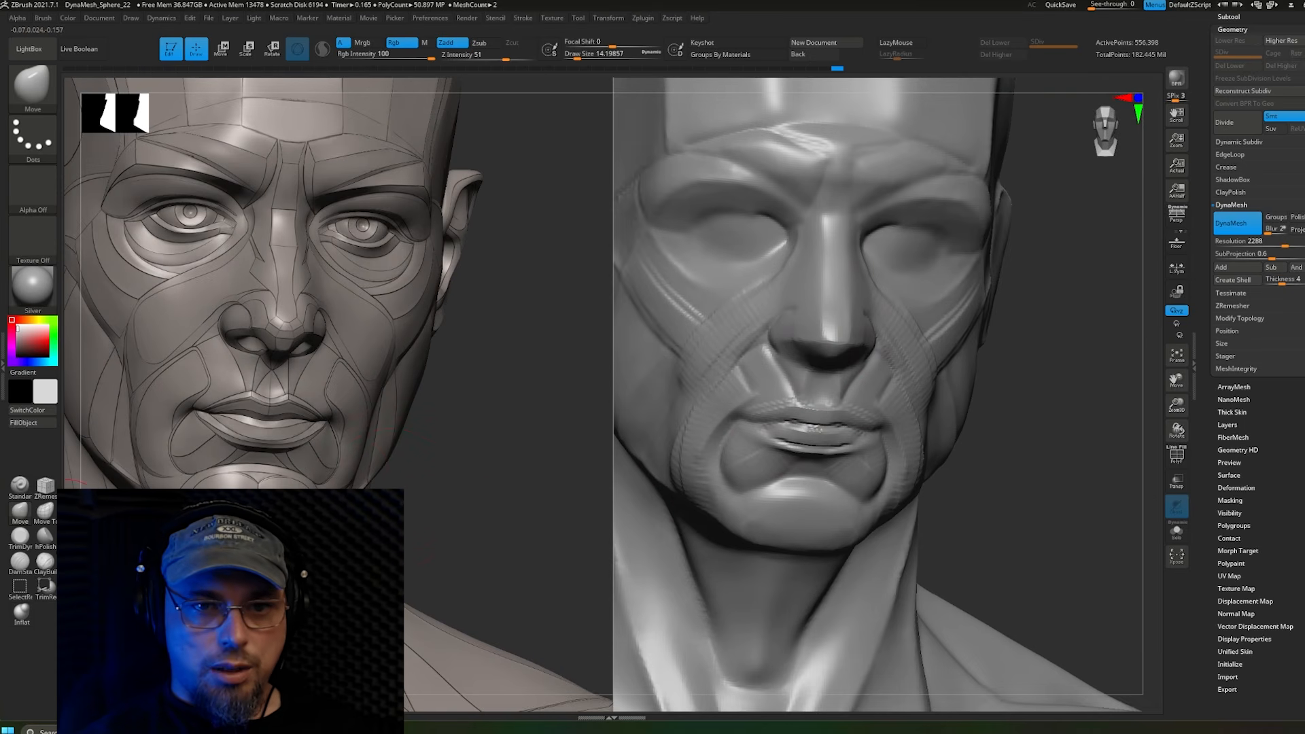
# Step: Build up the wing of the nose with ClayBuildup at a draw size of about 8.4
pyautogui.click(45, 561)
pyautogui.moveTo(414, 334); pyautogui.dragTo(517, 354, button='right')
pyautogui.moveTo(824, 373); pyautogui.dragTo(904, 377, button='right')
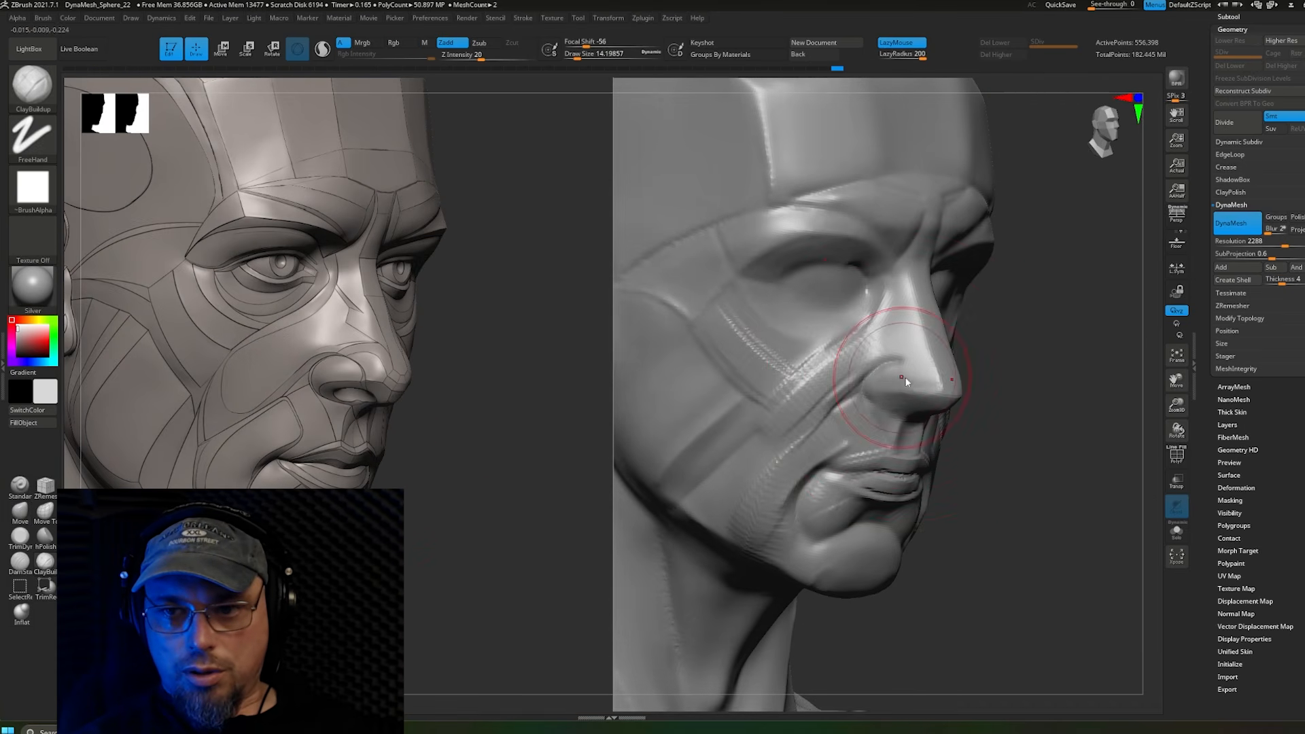
pyautogui.press('s')
pyautogui.moveTo(904, 378); pyautogui.dragTo(905, 374)
pyautogui.moveTo(905, 371); pyautogui.dragTo(932, 376, button='right')
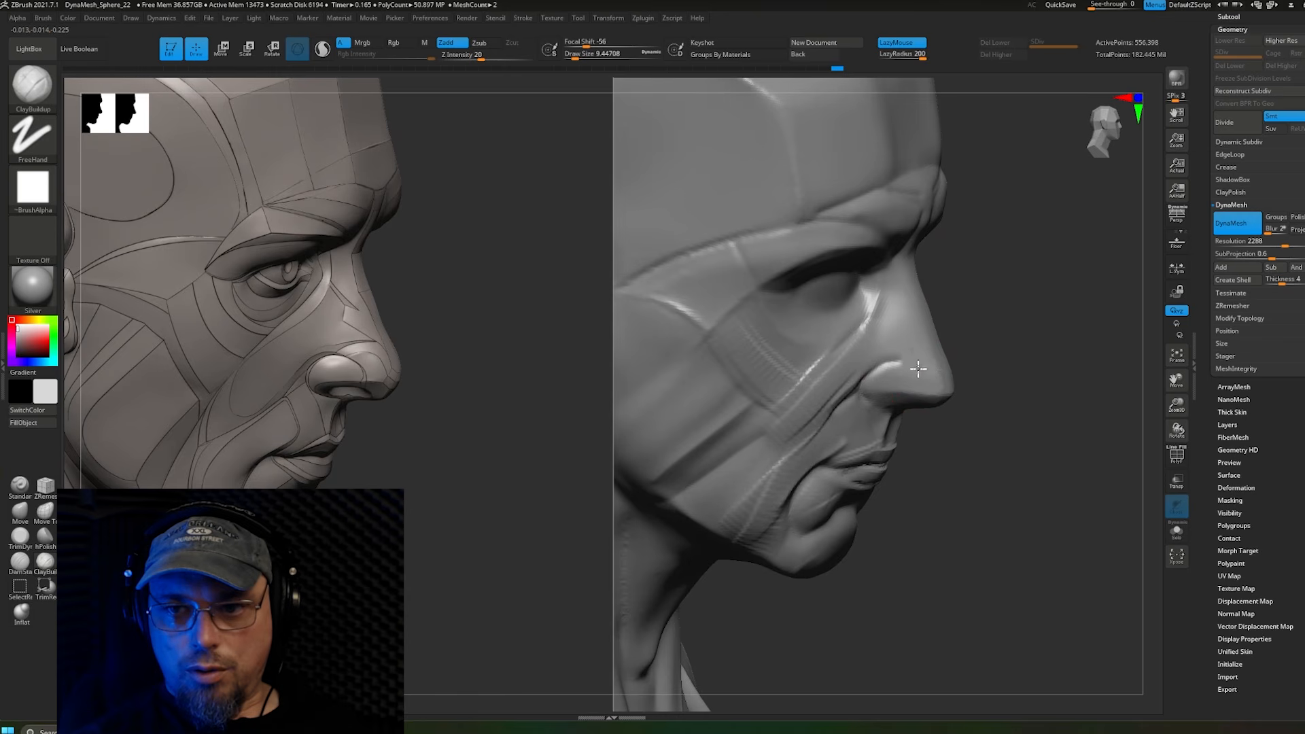
pyautogui.moveTo(1018, 420); pyautogui.dragTo(1017, 425)
# Step: Add ClayBuildup strokes around the nose tip and nostril to define their planes from both sides
pyautogui.moveTo(927, 378); pyautogui.dragTo(900, 390, button='right')
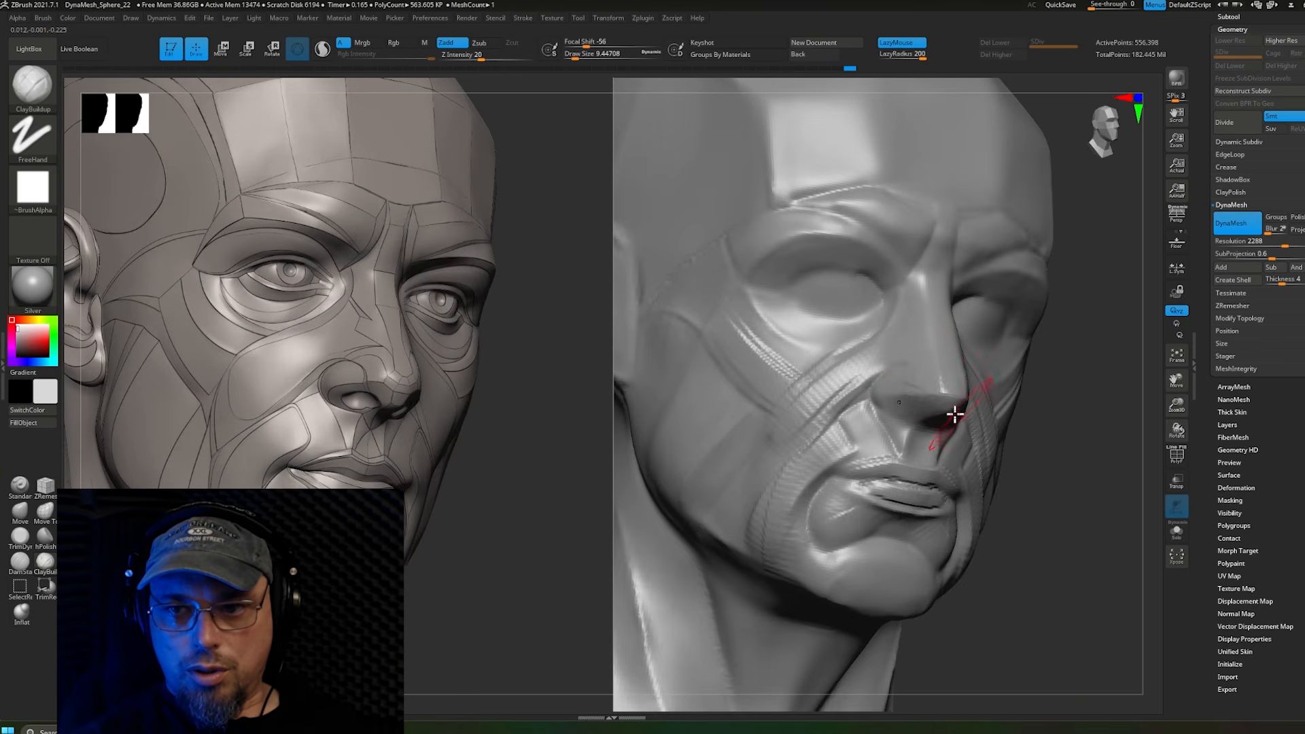
pyautogui.moveTo(899, 387); pyautogui.dragTo(973, 426)
pyautogui.moveTo(1040, 445); pyautogui.dragTo(918, 388, button='right')
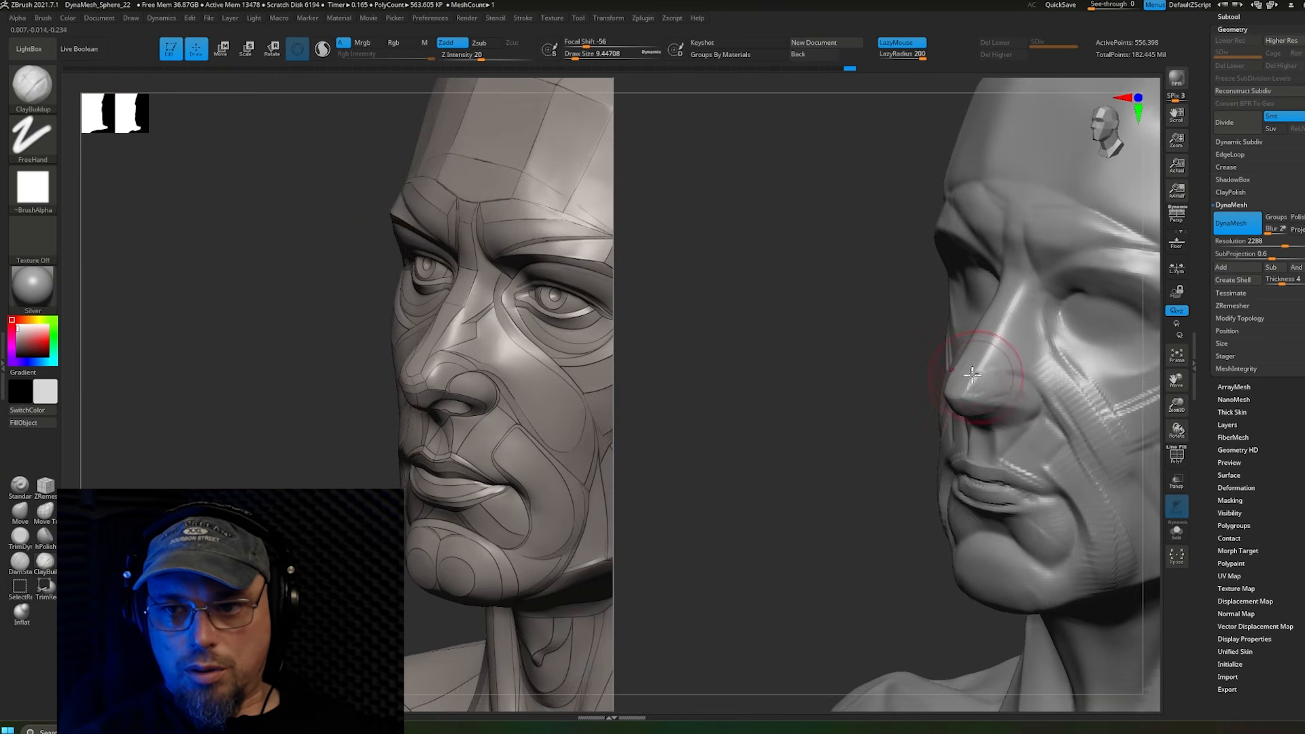
pyautogui.moveTo(952, 372); pyautogui.dragTo(1093, 425)
pyautogui.moveTo(1018, 381); pyautogui.dragTo(1012, 389, button='right')
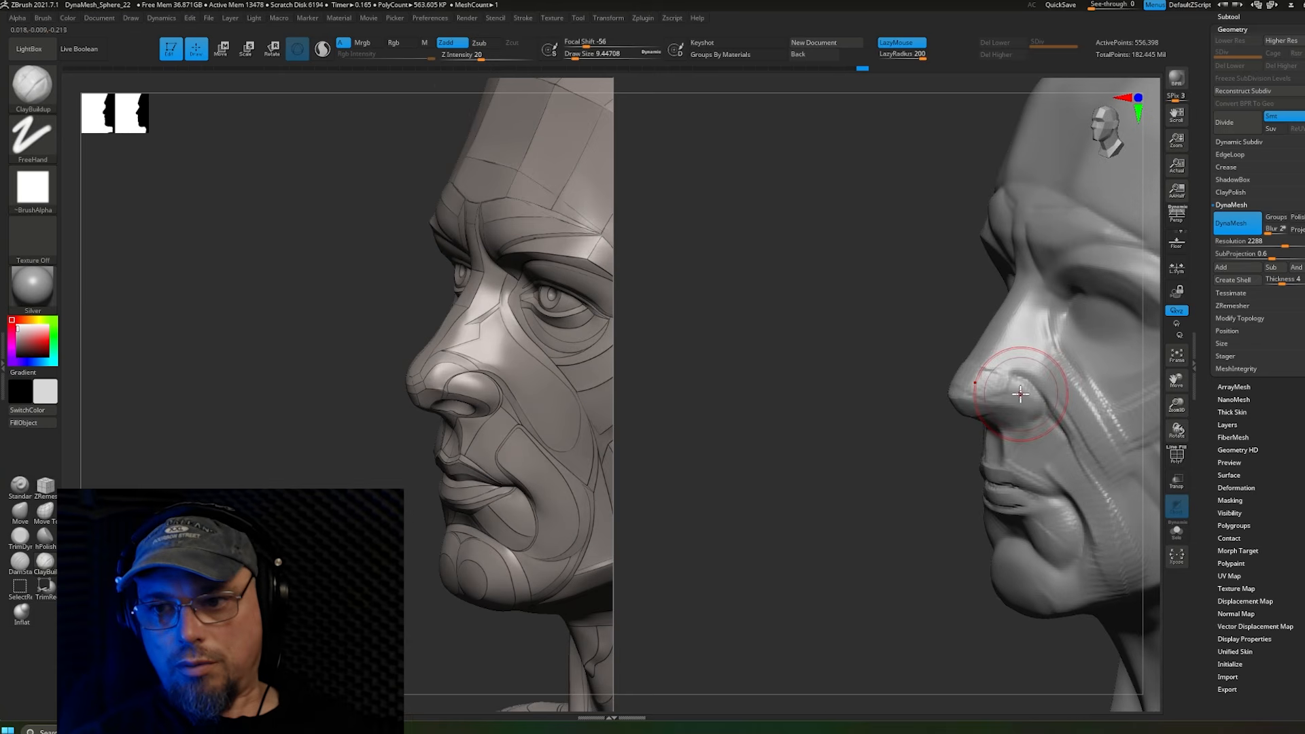
pyautogui.moveTo(1022, 388); pyautogui.dragTo(1040, 485)
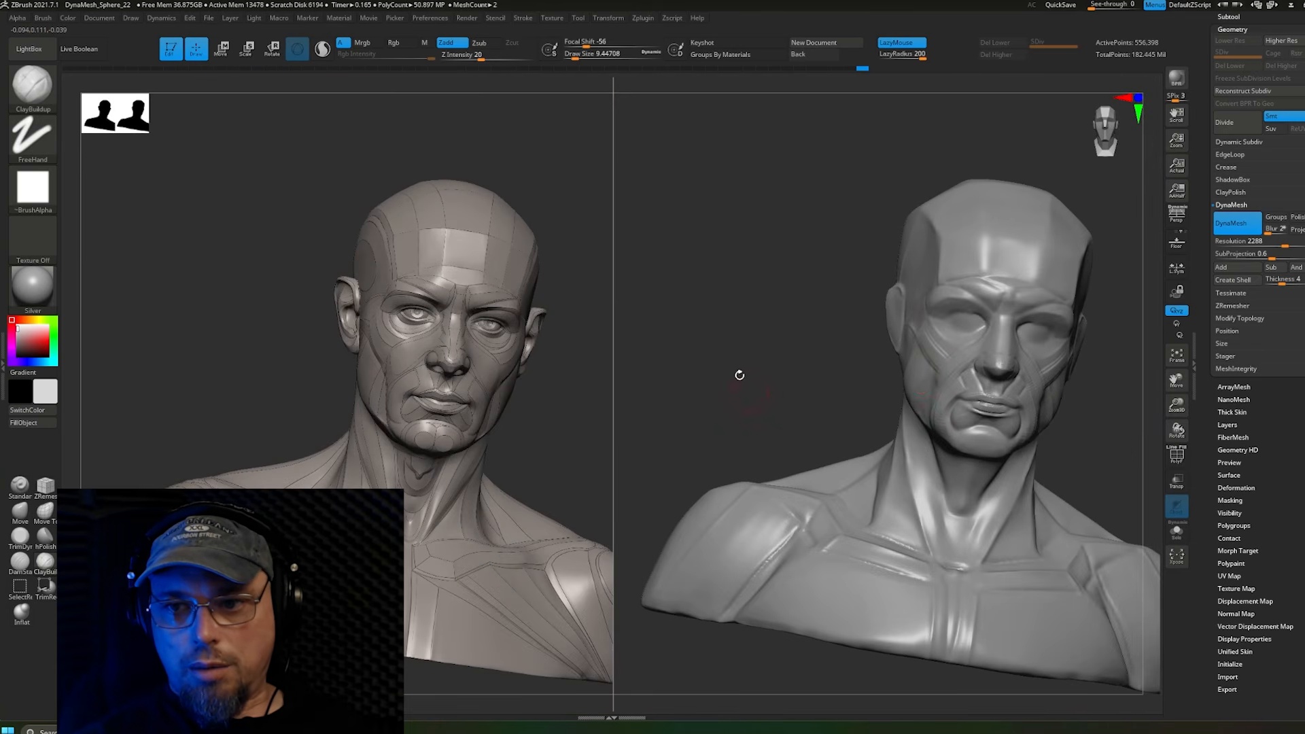
# Step: Compare the face and bust with the reference head from several angles
pyautogui.moveTo(739, 375)
pyautogui.mouseDown(button='right')
pyautogui.moveTo(833, 387)
pyautogui.moveTo(815, 360)
pyautogui.moveTo(868, 329)
pyautogui.moveTo(850, 329)
pyautogui.mouseUp(button='right')
pyautogui.moveTo(836, 338)
pyautogui.mouseDown()
pyautogui.moveTo(888, 439)
pyautogui.moveTo(833, 501)
pyautogui.moveTo(774, 507)
pyautogui.mouseUp()
pyautogui.moveTo(774, 506)
pyautogui.mouseDown(button='right')
pyautogui.moveTo(838, 408)
pyautogui.moveTo(831, 401)
pyautogui.mouseUp(button='right')
pyautogui.moveTo(851, 332); pyautogui.dragTo(814, 325, button='right')
pyautogui.moveTo(802, 246); pyautogui.dragTo(926, 392)
pyautogui.moveTo(877, 428); pyautogui.dragTo(877, 435)
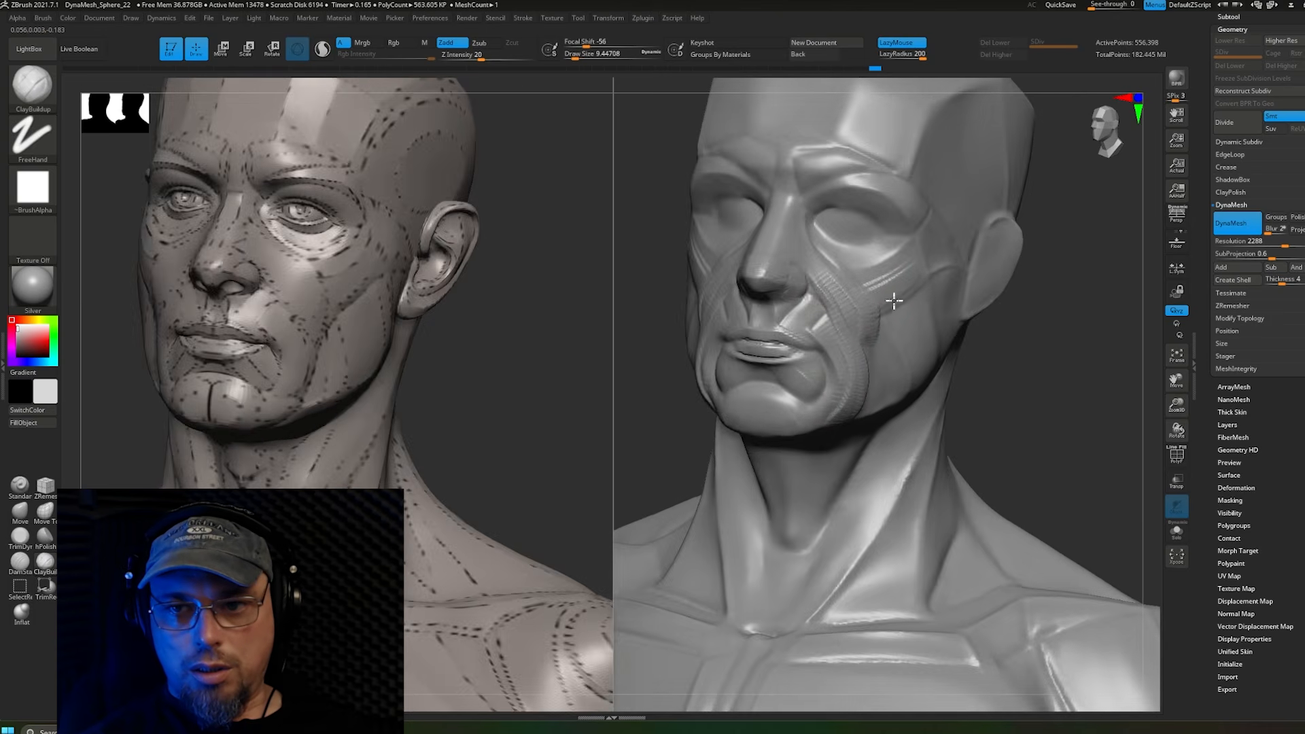
pyautogui.moveTo(842, 438); pyautogui.dragTo(801, 389, button='right')
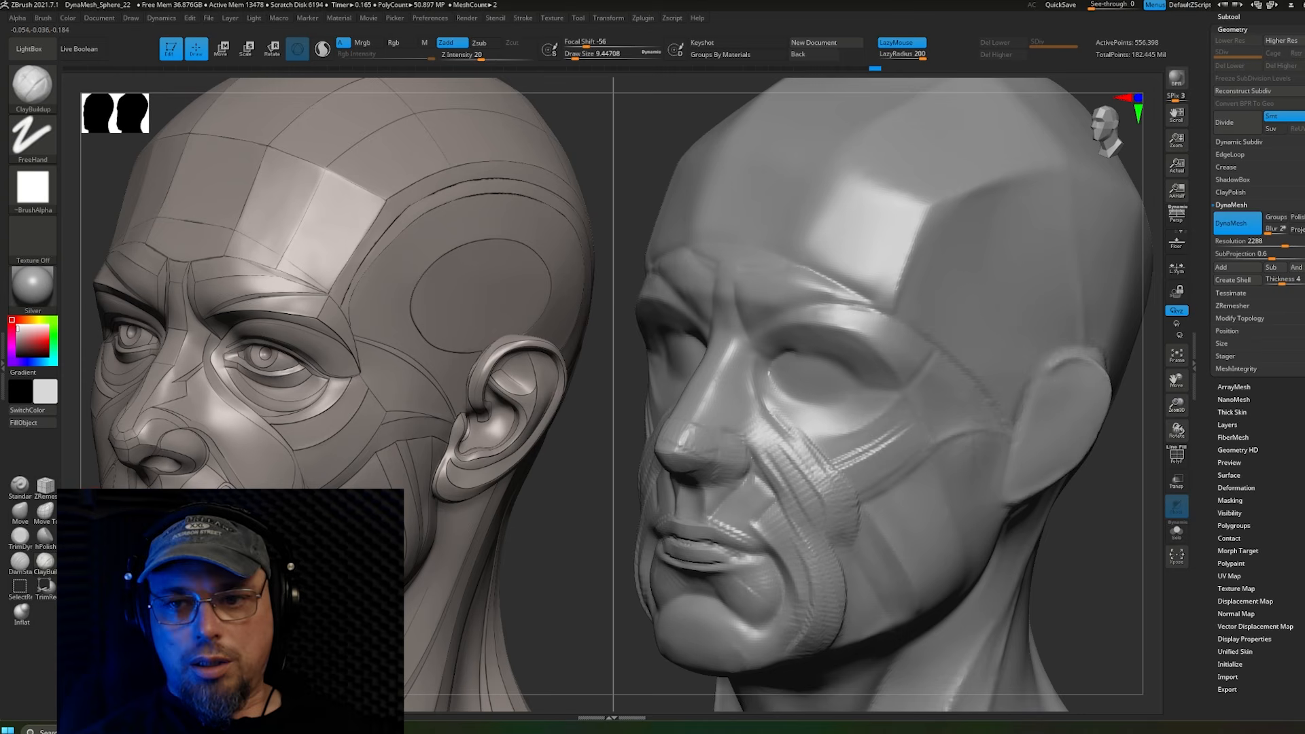
# Step: Carve the crease above the eye along the brow with DamStandard at a draw size of about 7.5, and smooth the inner eye socket
pyautogui.click(21, 562)
pyautogui.moveTo(780, 301)
pyautogui.mouseDown(button='right')
pyautogui.moveTo(806, 281)
pyautogui.moveTo(803, 299)
pyautogui.mouseUp(button='right')
pyautogui.press('s')
pyautogui.moveTo(800, 337); pyautogui.dragTo(797, 338)
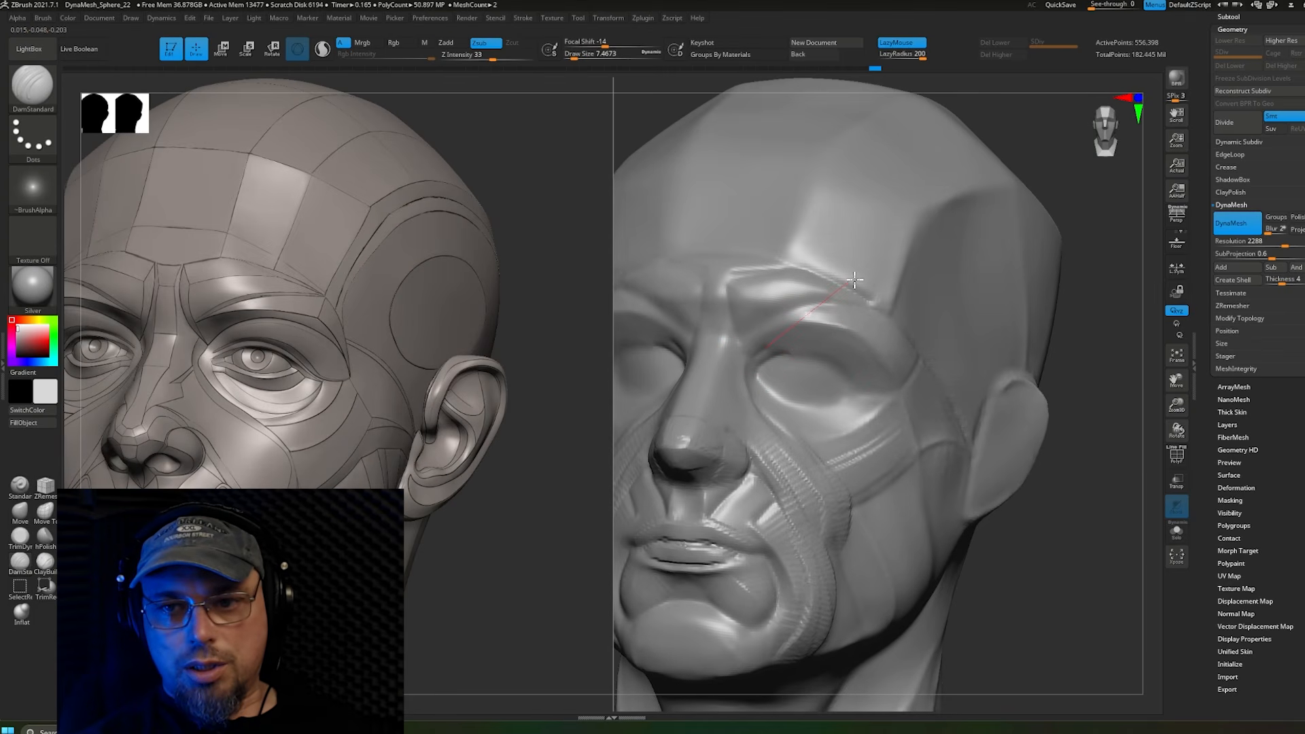
pyautogui.moveTo(936, 316)
pyautogui.mouseDown(button='right')
pyautogui.moveTo(847, 303)
pyautogui.moveTo(833, 314)
pyautogui.moveTo(958, 353)
pyautogui.moveTo(858, 347)
pyautogui.moveTo(823, 365)
pyautogui.mouseUp(button='right')
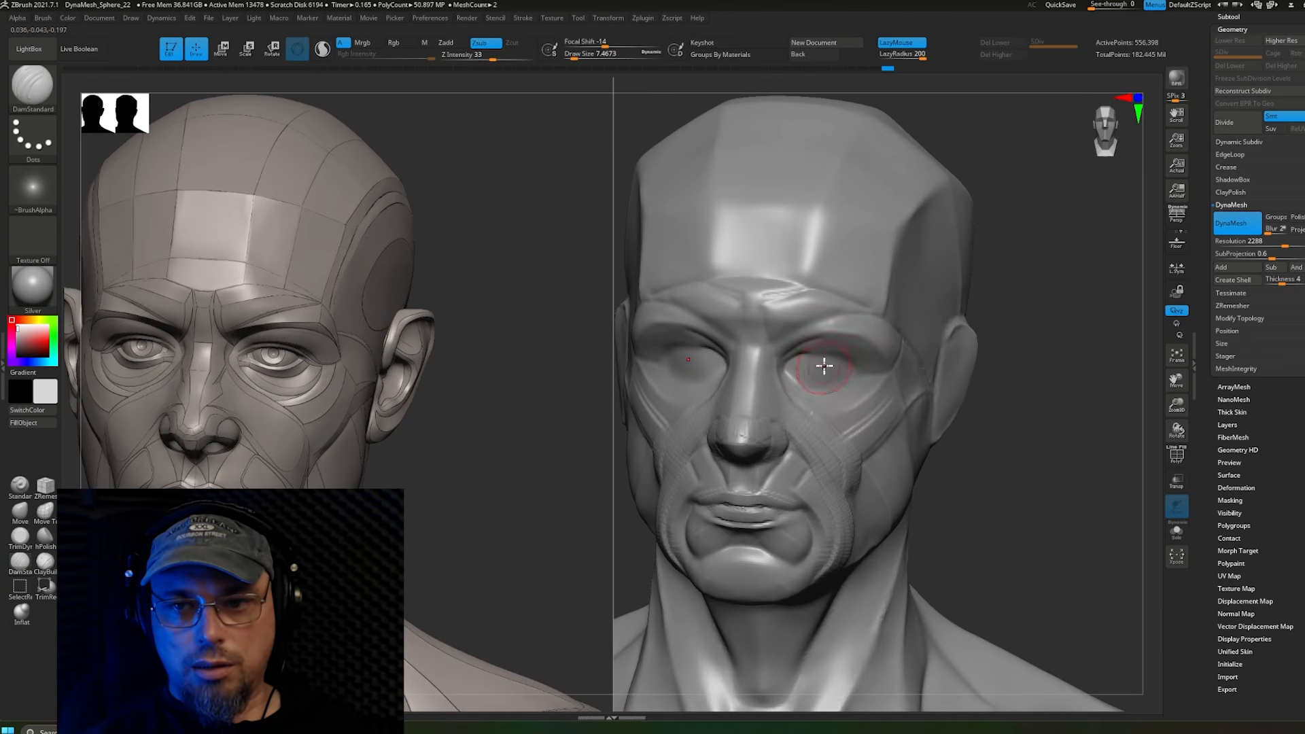
pyautogui.keyDown('shift'); pyautogui.moveTo(810, 344); pyautogui.dragTo(804, 335); pyautogui.keyUp('shift')
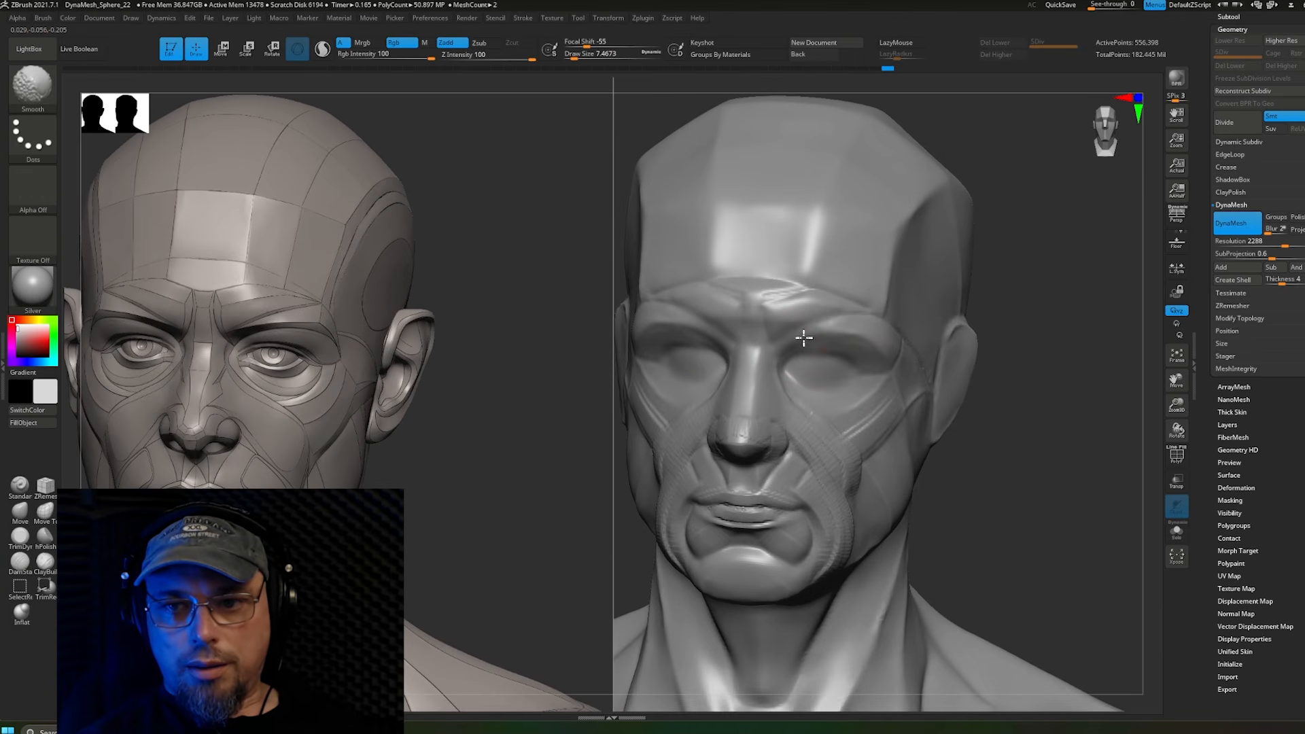
pyautogui.moveTo(890, 328); pyautogui.dragTo(853, 331, button='right')
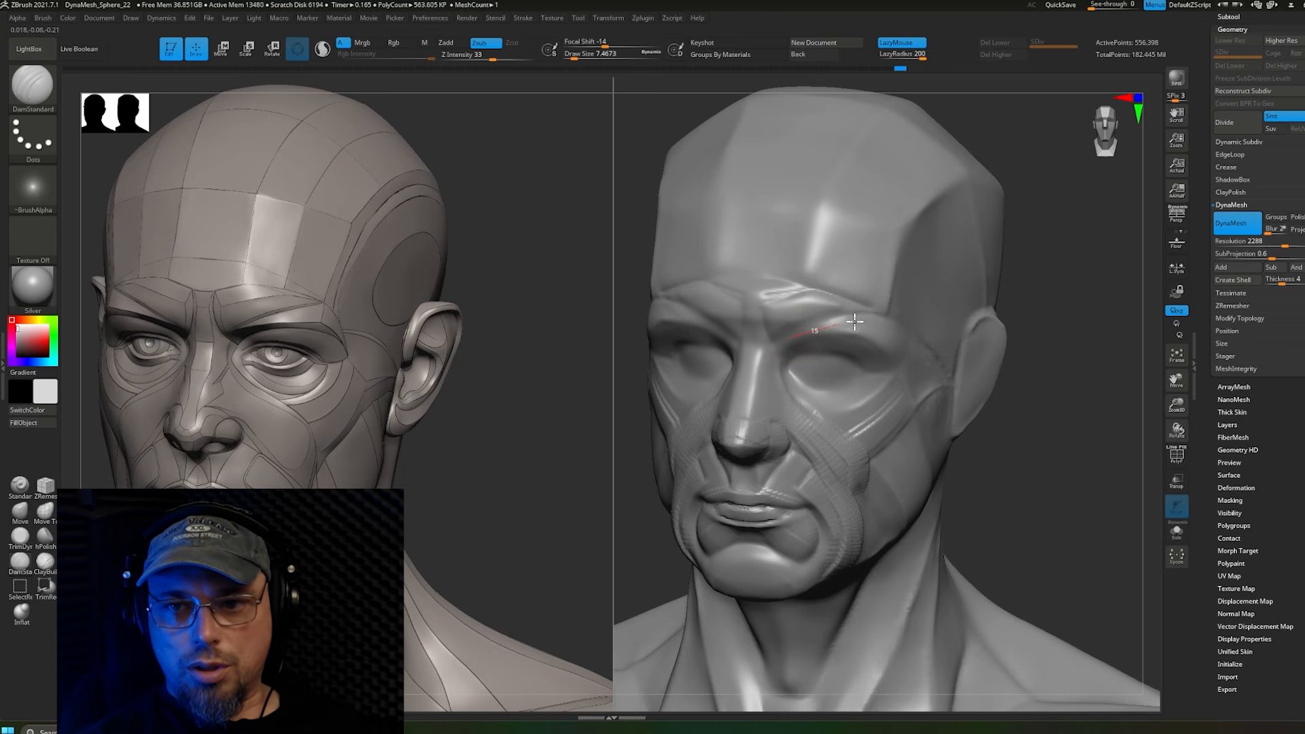
pyautogui.moveTo(855, 327)
pyautogui.mouseDown(button='right')
pyautogui.moveTo(891, 323)
pyautogui.moveTo(877, 325)
pyautogui.mouseUp(button='right')
pyautogui.moveTo(716, 312); pyautogui.dragTo(726, 312, button='right')
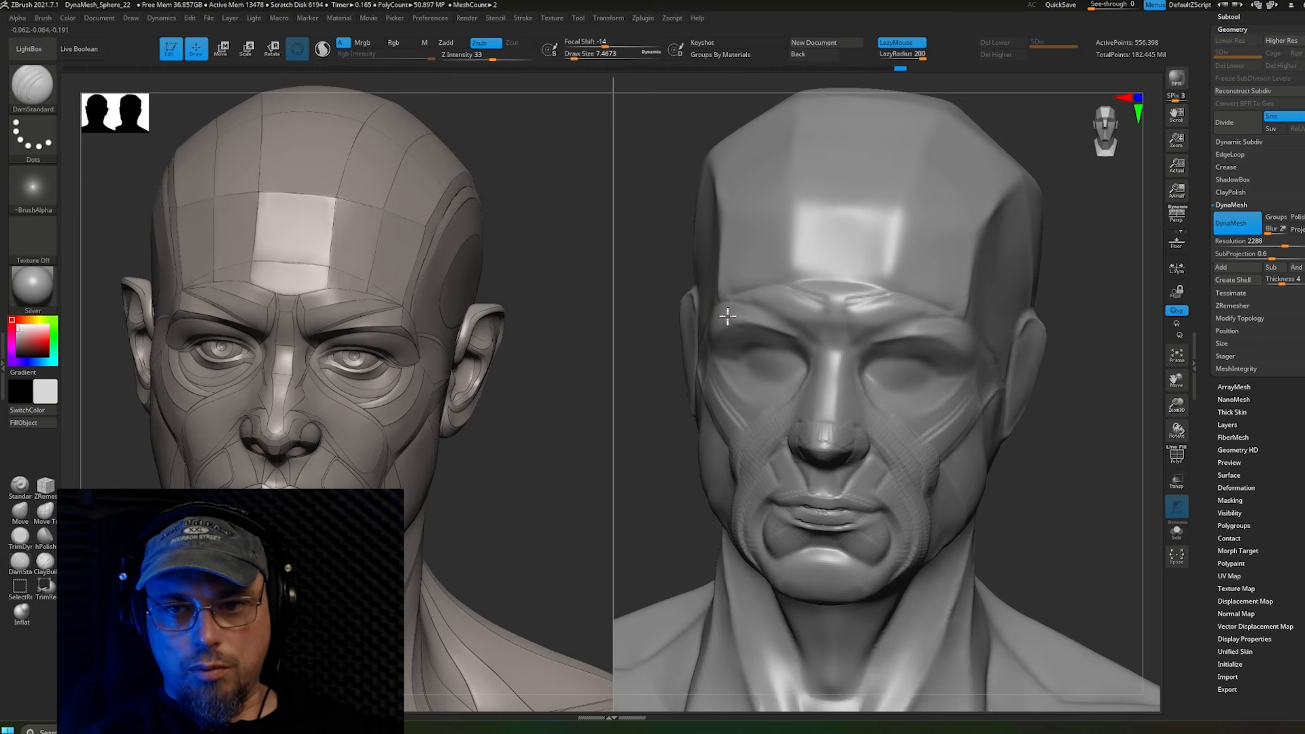
# Step: Deepen the brow creases from the nose root outward over both eyes with DamStandard, and smooth between them
pyautogui.moveTo(896, 367)
pyautogui.mouseDown(button='right')
pyautogui.moveTo(891, 293)
pyautogui.moveTo(843, 297)
pyautogui.moveTo(876, 329)
pyautogui.moveTo(806, 325)
pyautogui.mouseUp(button='right')
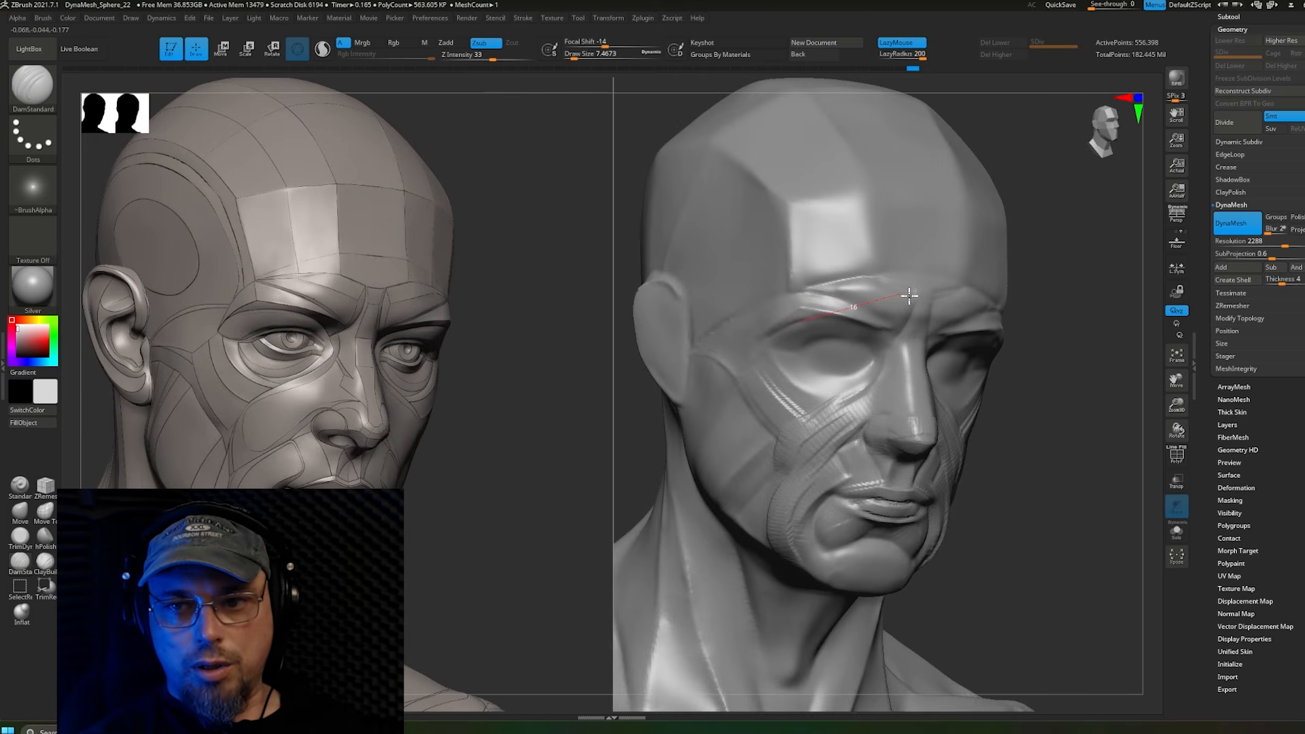
pyautogui.moveTo(871, 312); pyautogui.dragTo(827, 288, button='right')
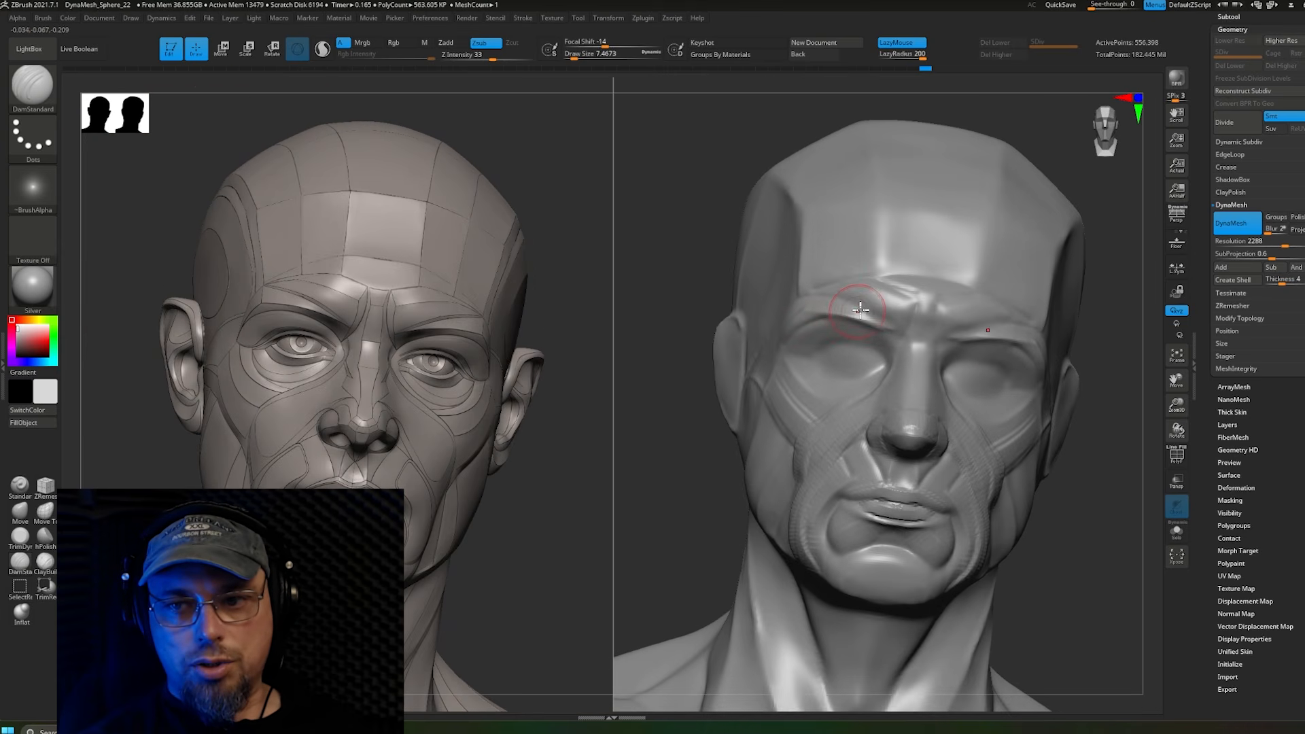
pyautogui.moveTo(832, 340); pyautogui.dragTo(783, 355, button='right')
pyautogui.press('shift')
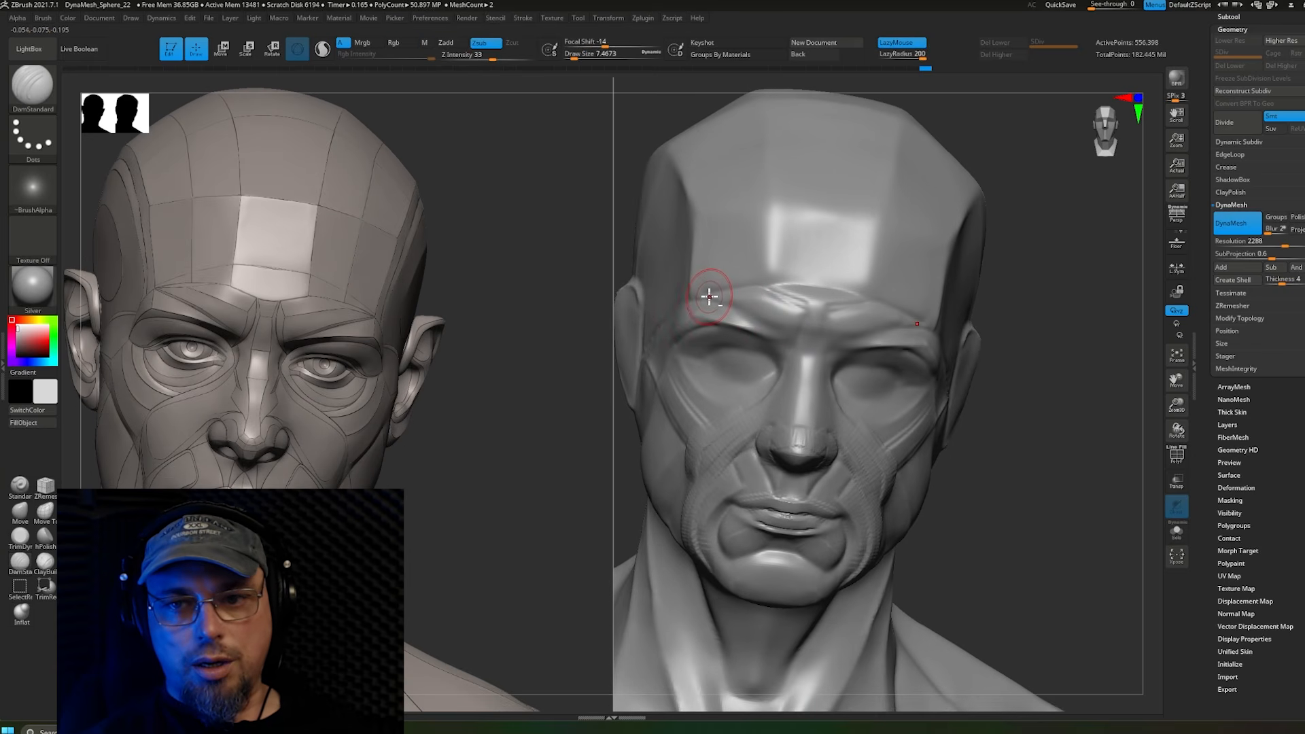
pyautogui.moveTo(836, 354); pyautogui.dragTo(885, 393)
pyautogui.moveTo(742, 304); pyautogui.dragTo(873, 399)
pyautogui.press('shift')
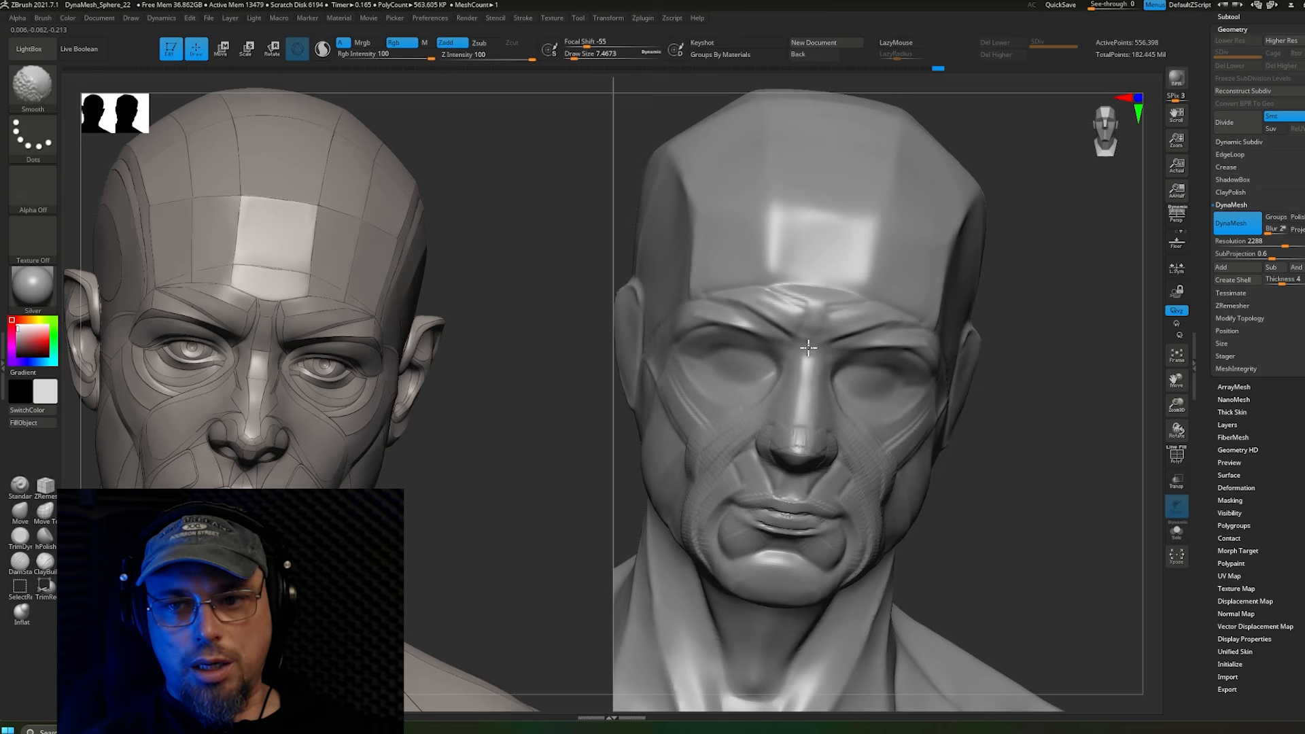
# Step: Smooth the side of the skull and the jaw below the masseter at a draw size of about 14.2
pyautogui.keyDown('ctrl'); pyautogui.moveTo(812, 326); pyautogui.dragTo(815, 272, button='right'); pyautogui.keyUp('ctrl')
pyautogui.moveTo(1047, 337)
pyautogui.mouseDown(button='right')
pyautogui.moveTo(1000, 344)
pyautogui.moveTo(1019, 331)
pyautogui.moveTo(860, 279)
pyautogui.mouseUp(button='right')
pyautogui.press('shift')
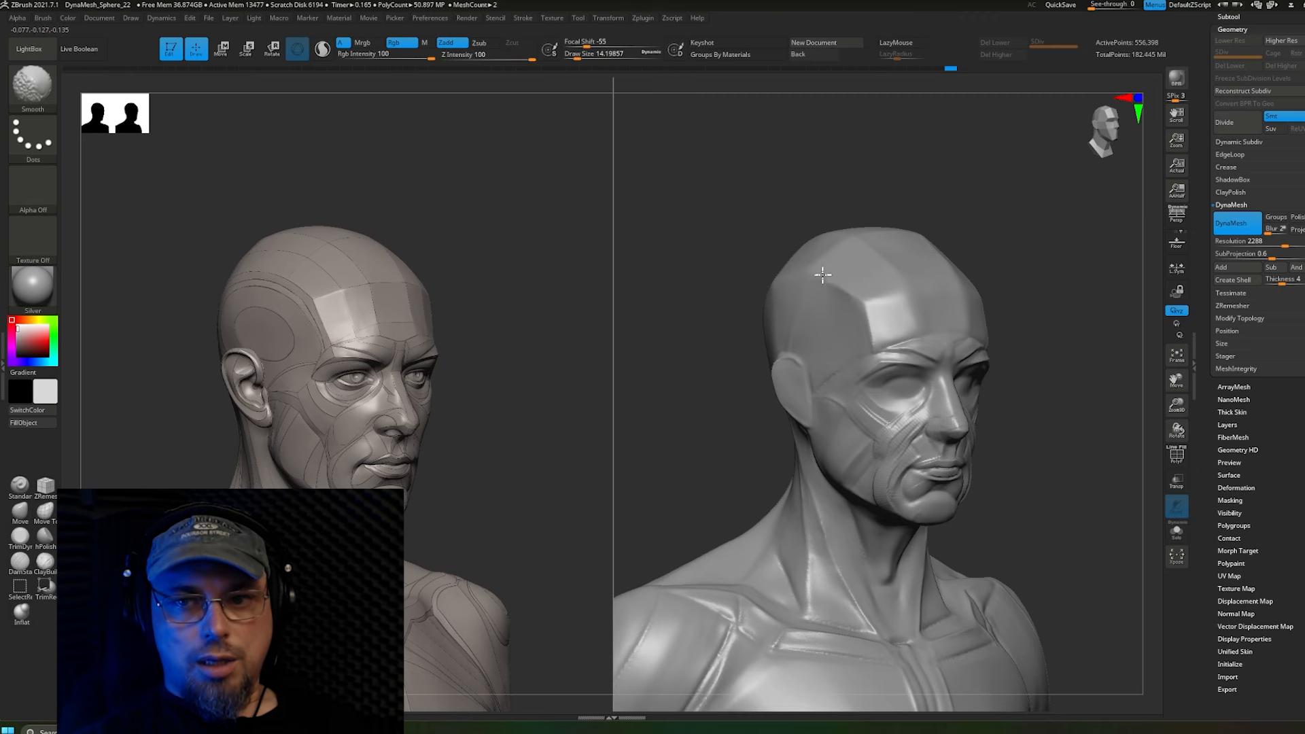
pyautogui.moveTo(999, 303); pyautogui.dragTo(757, 273, button='right')
pyautogui.moveTo(1026, 352); pyautogui.dragTo(841, 314, button='right')
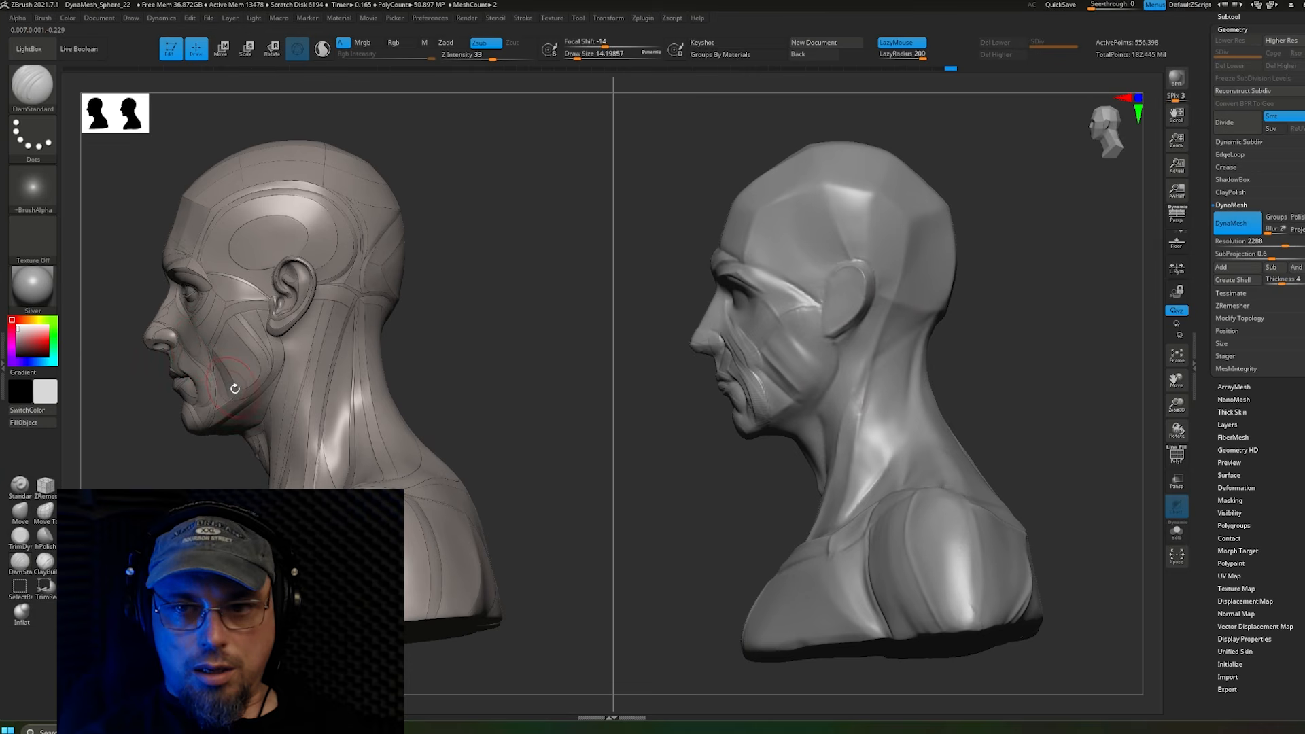
pyautogui.press('shift')
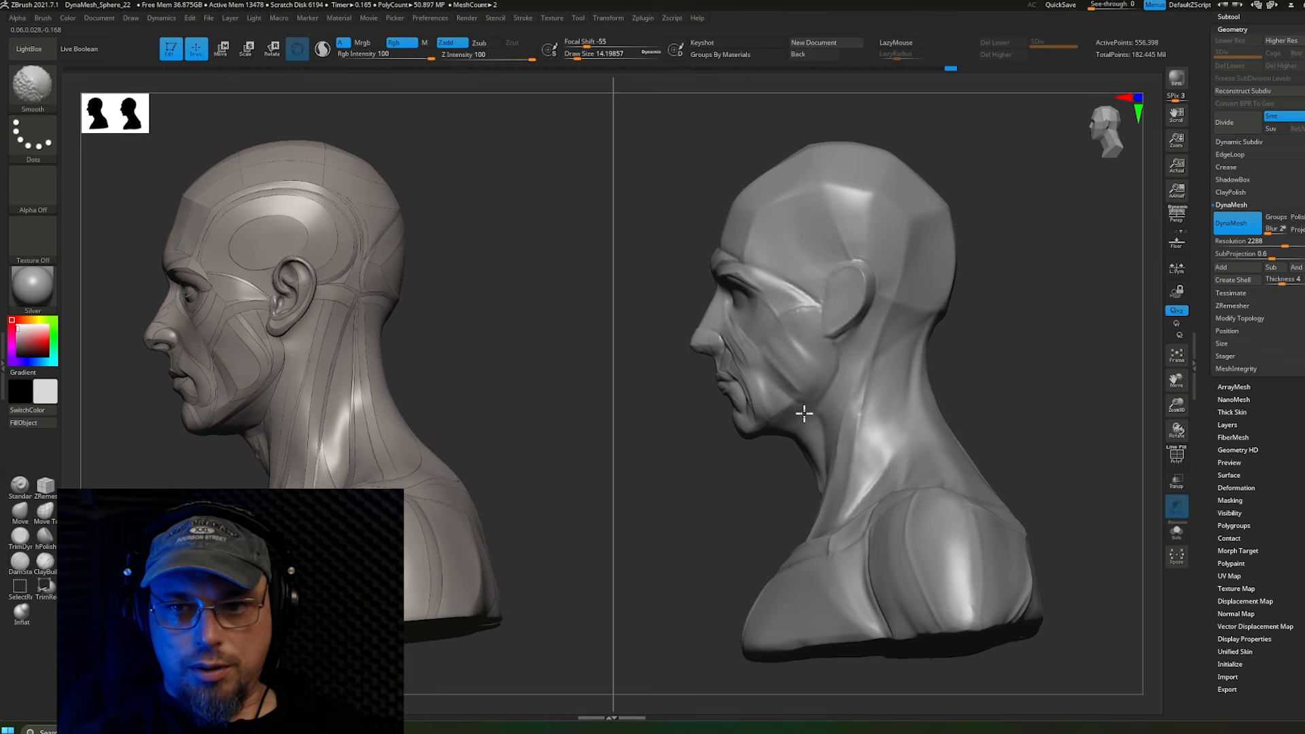